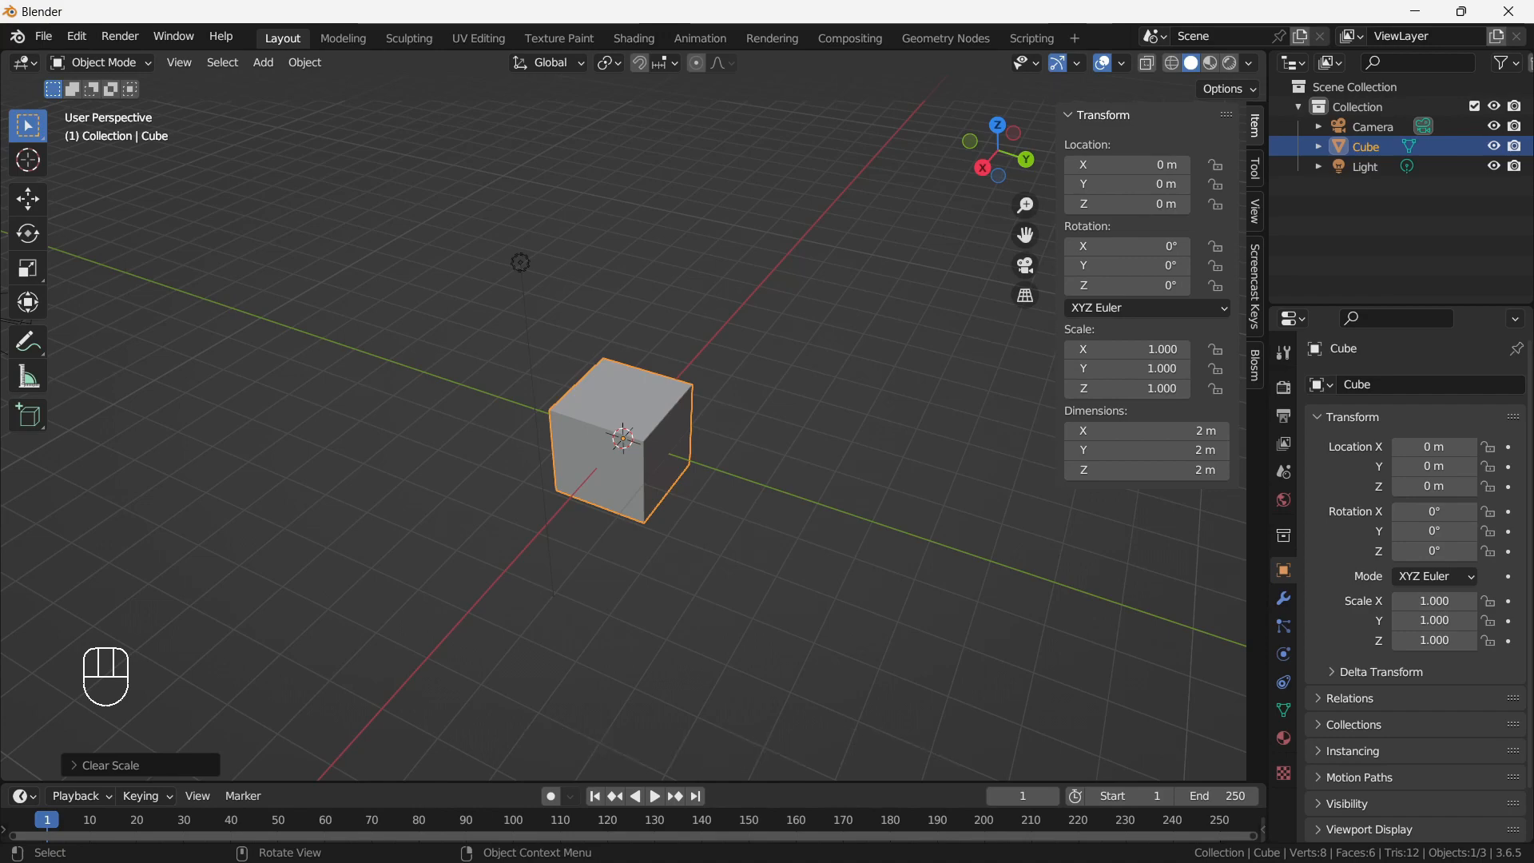
Step: Add a cylinder mesh and move it away from the cube to about X -2.91 m, Y 3.97 m, Z 1.78 m
key(shift+a)
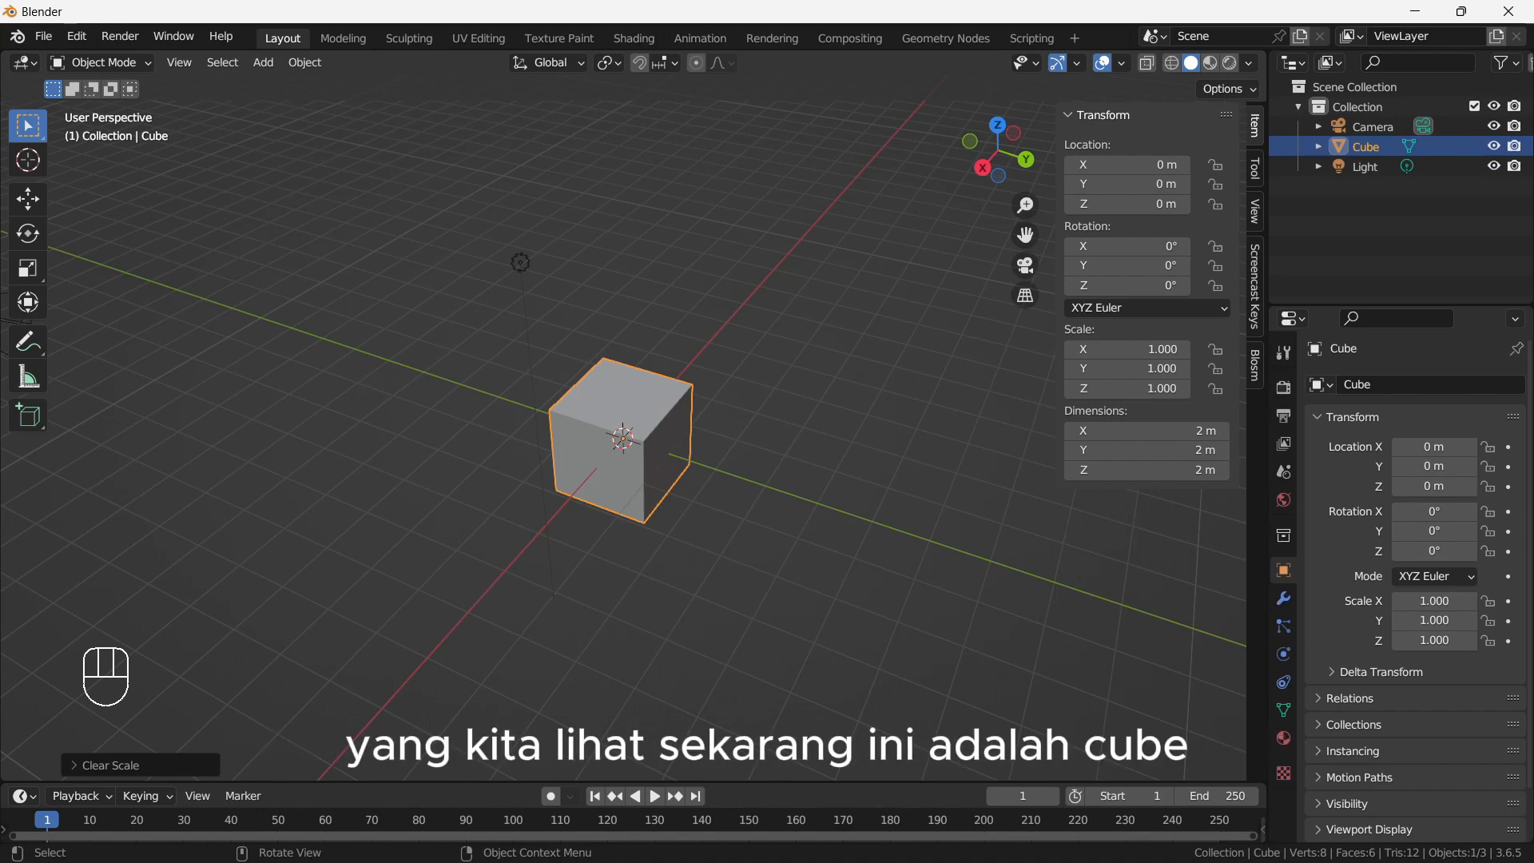
mouse_move(640, 479)
middle_down()
mouse_move(607, 416)
mouse_move(639, 471)
middle_up()
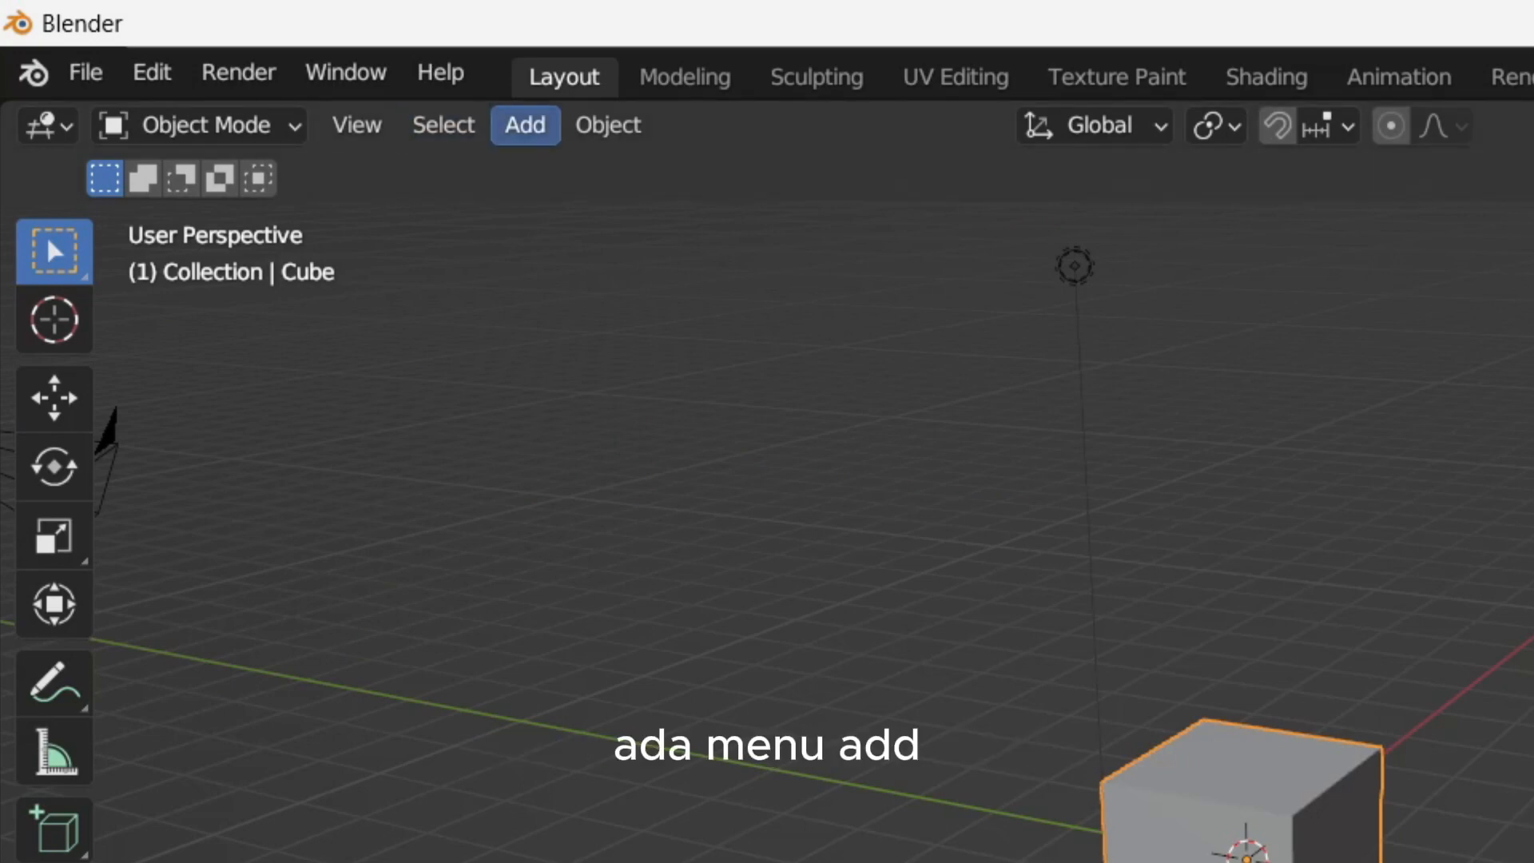
click(524, 125)
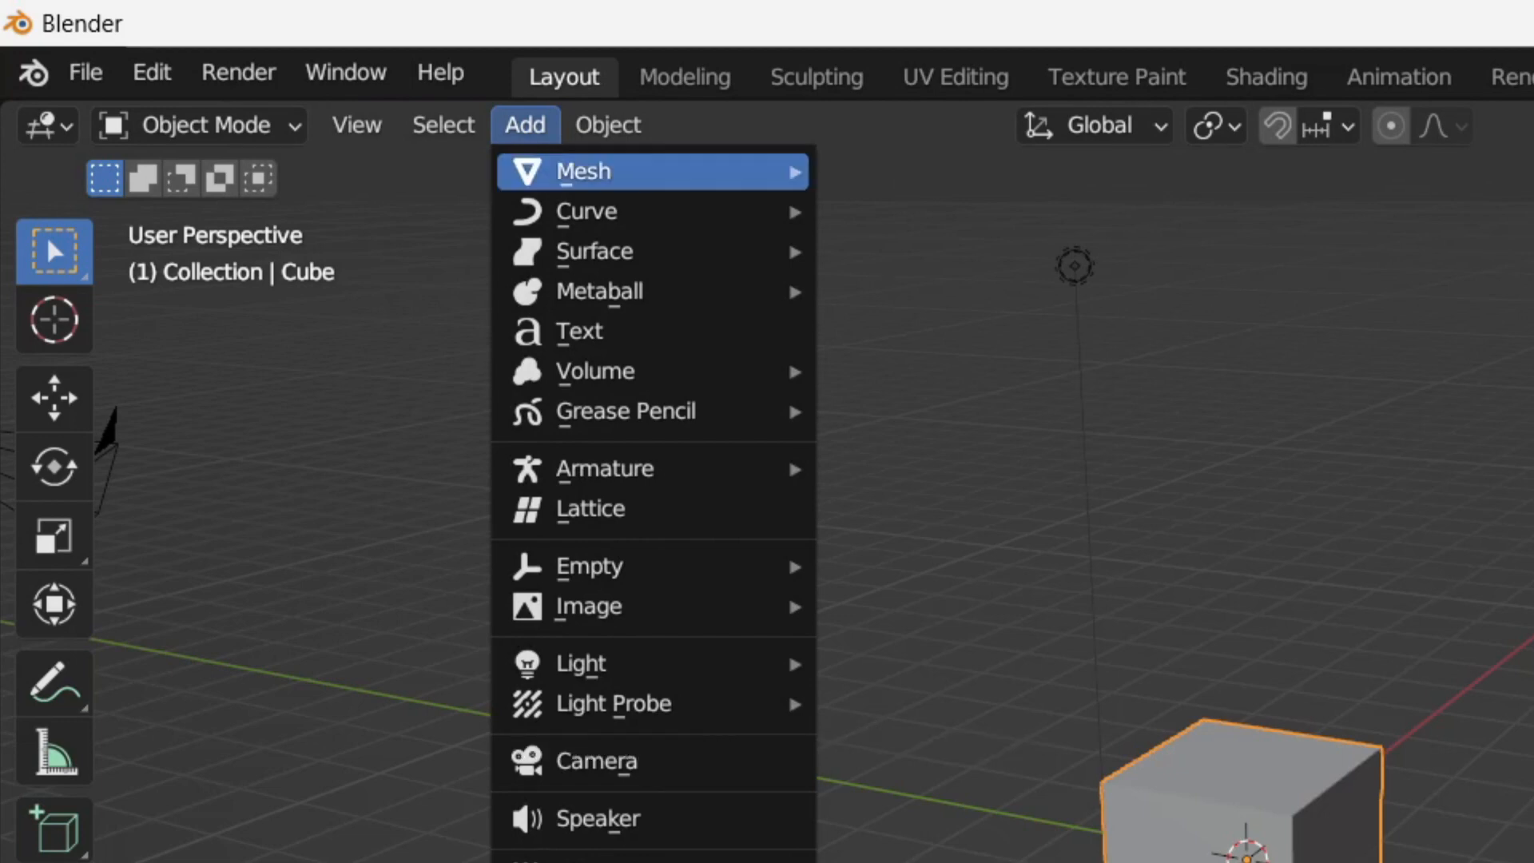
mouse_move(584, 171)
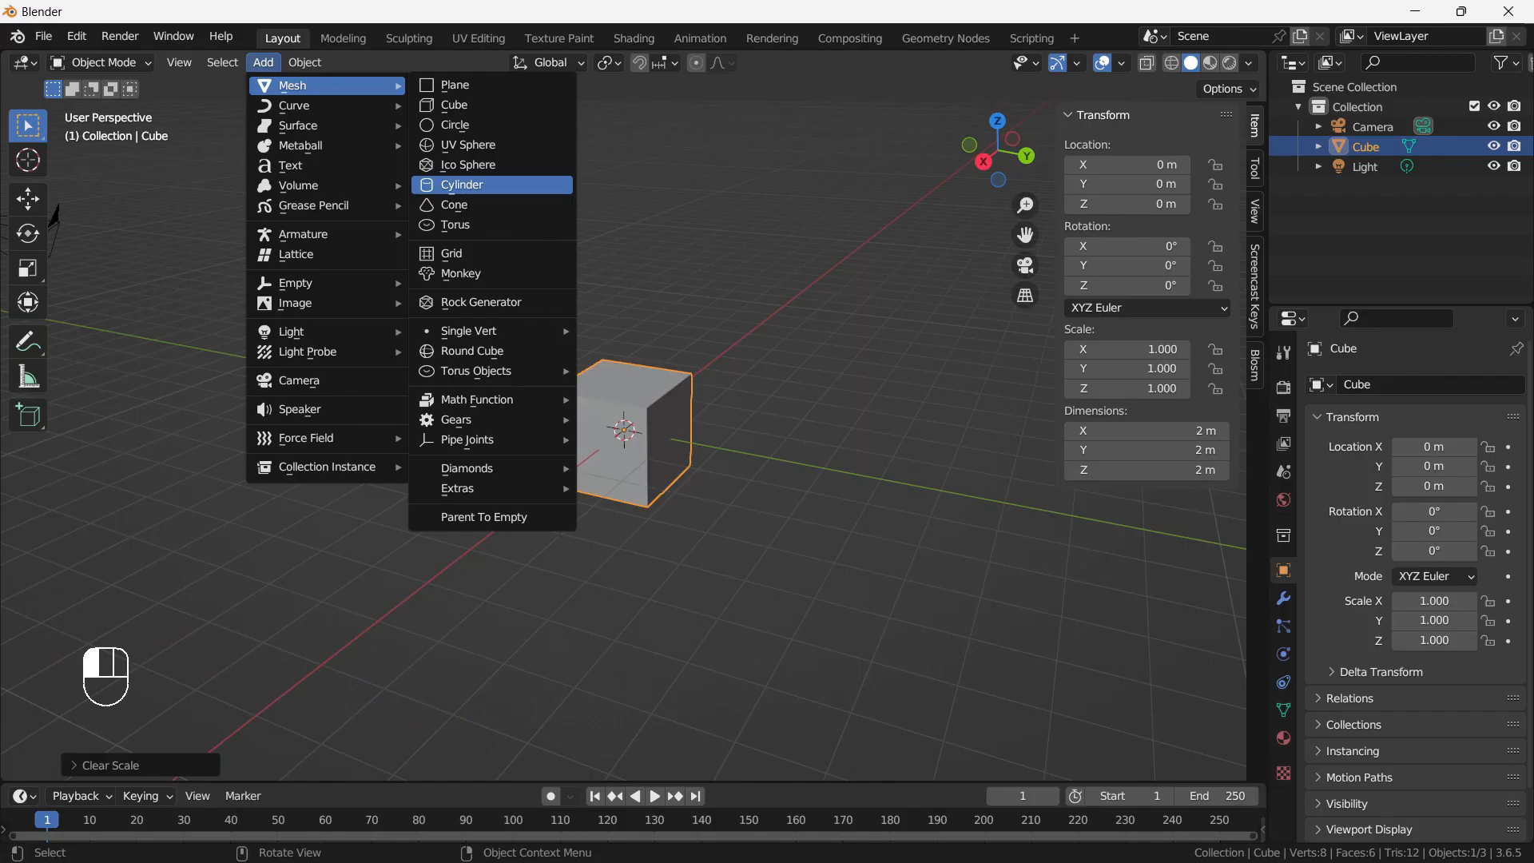
click(464, 185)
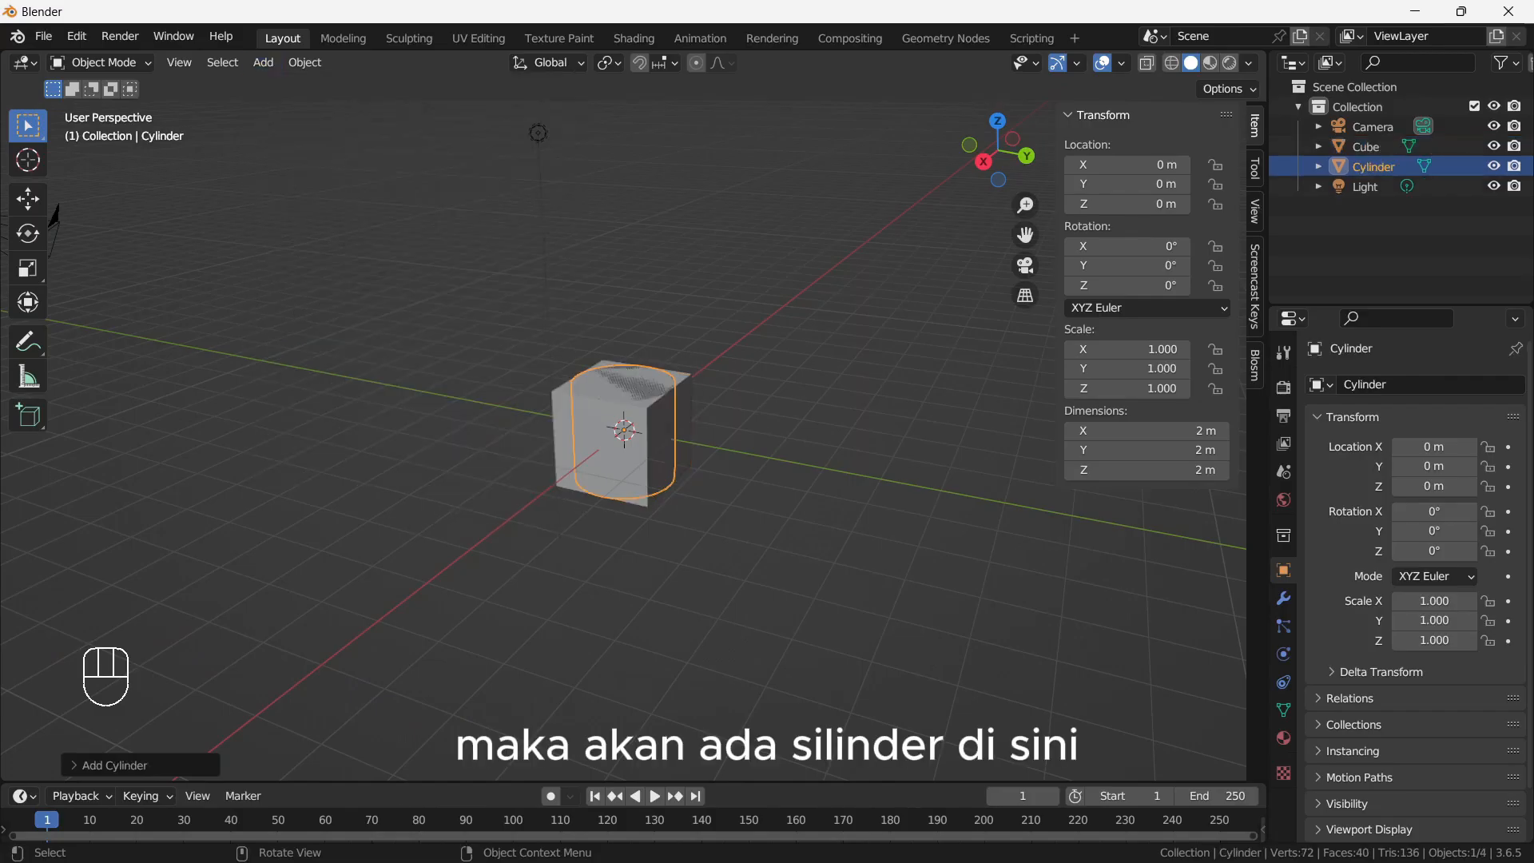
key(g)
click(870, 327)
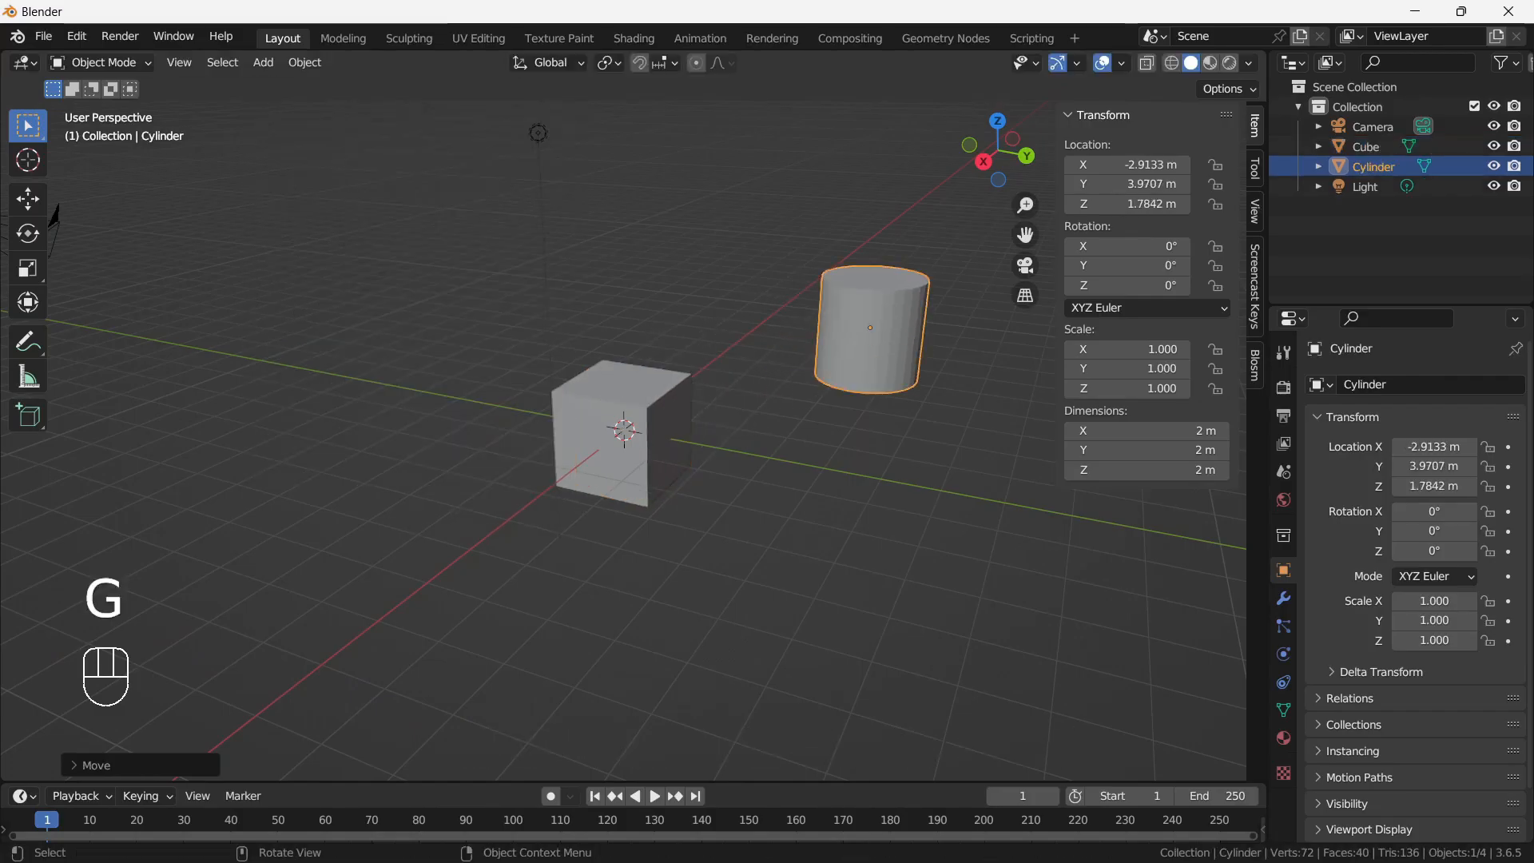
Step: Delete the moved cylinder and try adding and moving another cylinder mesh at the cube's location
key(Delete)
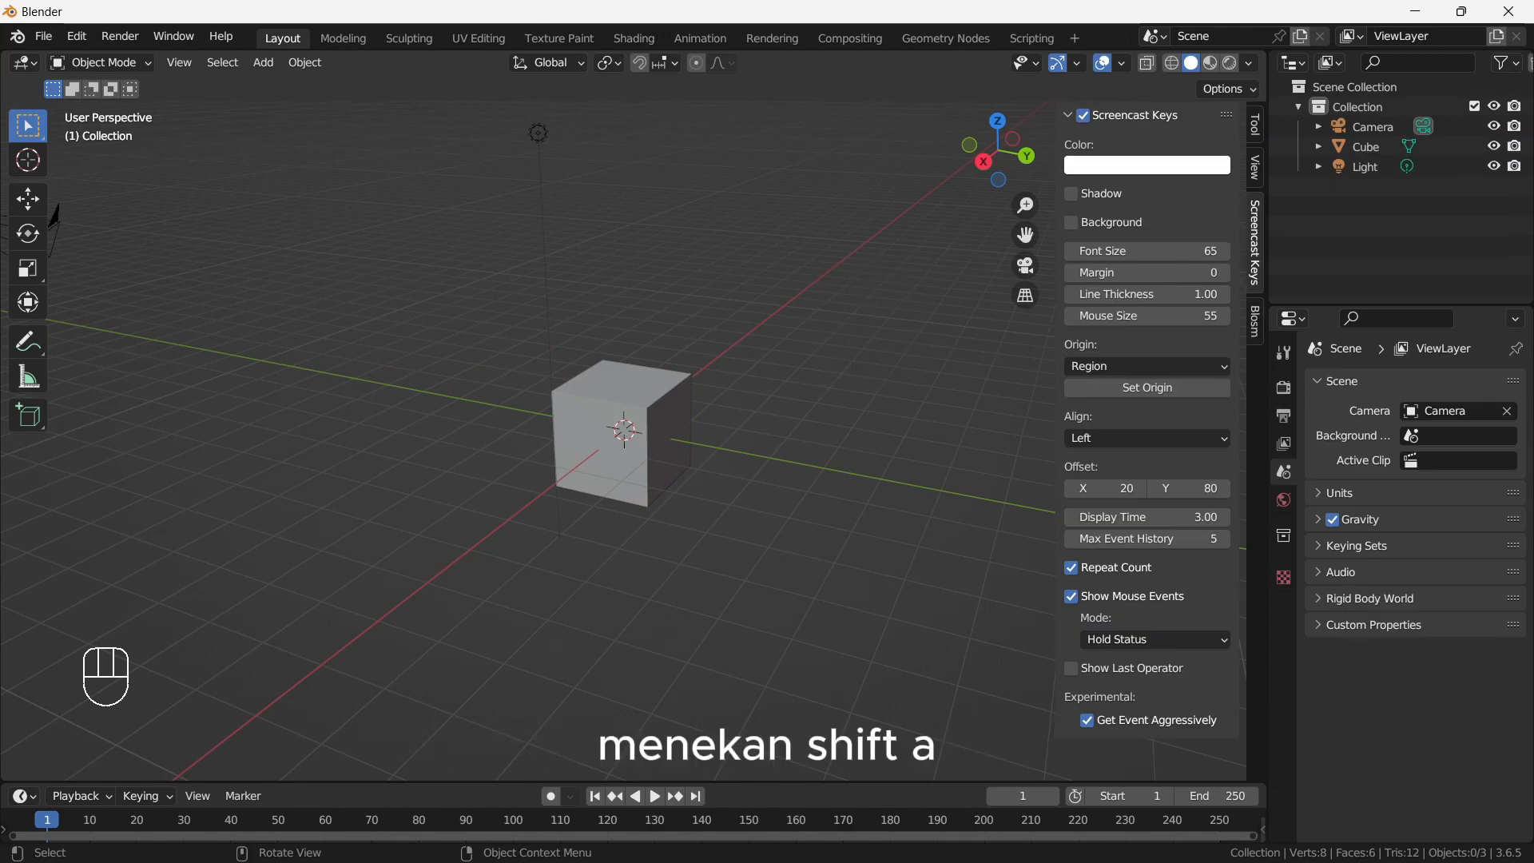
key(shift+a)
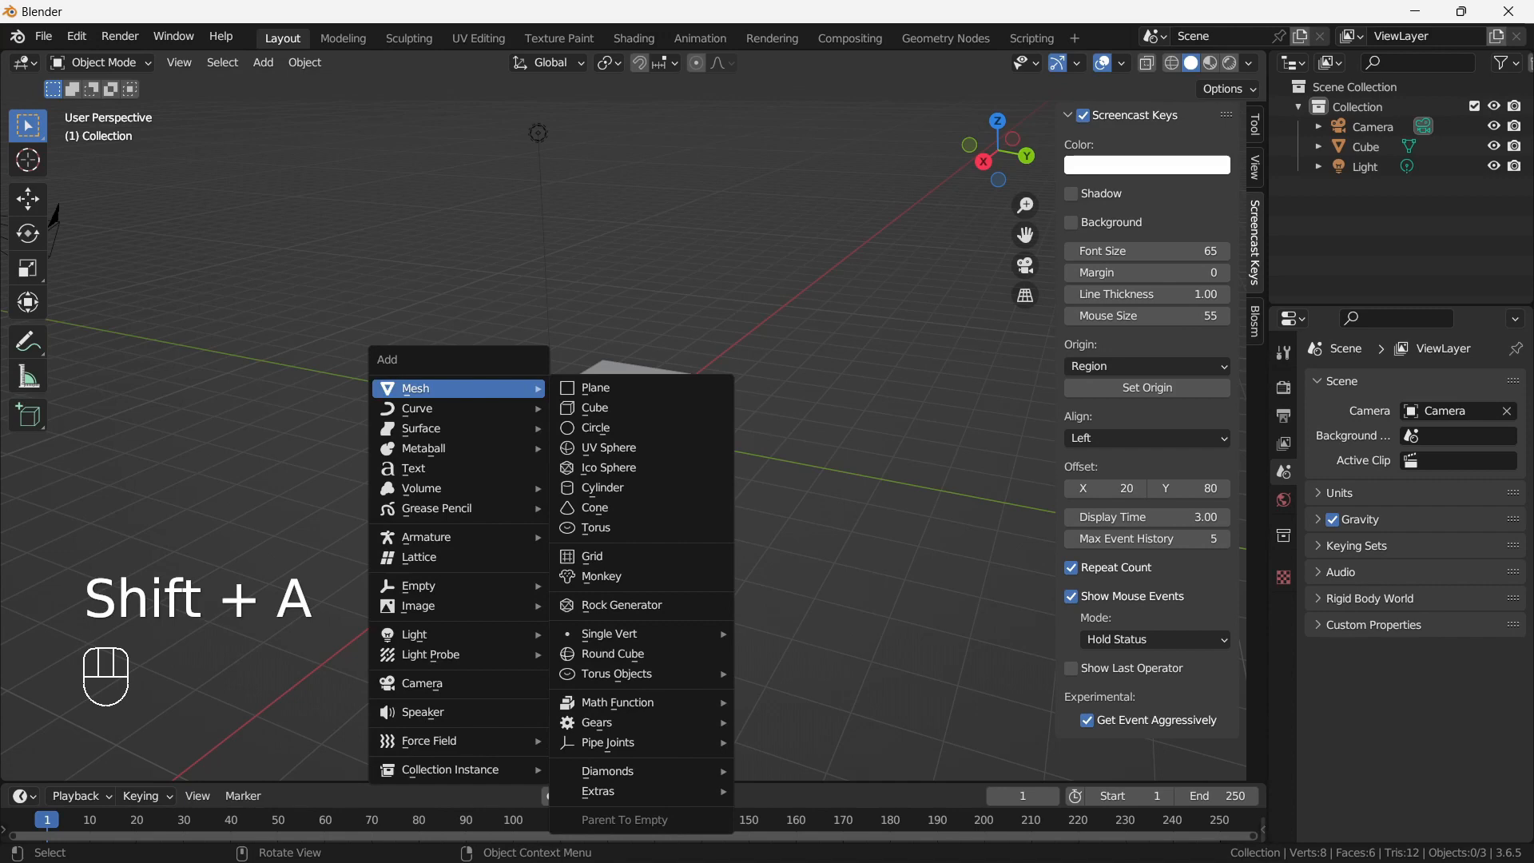
mouse_move(459, 388)
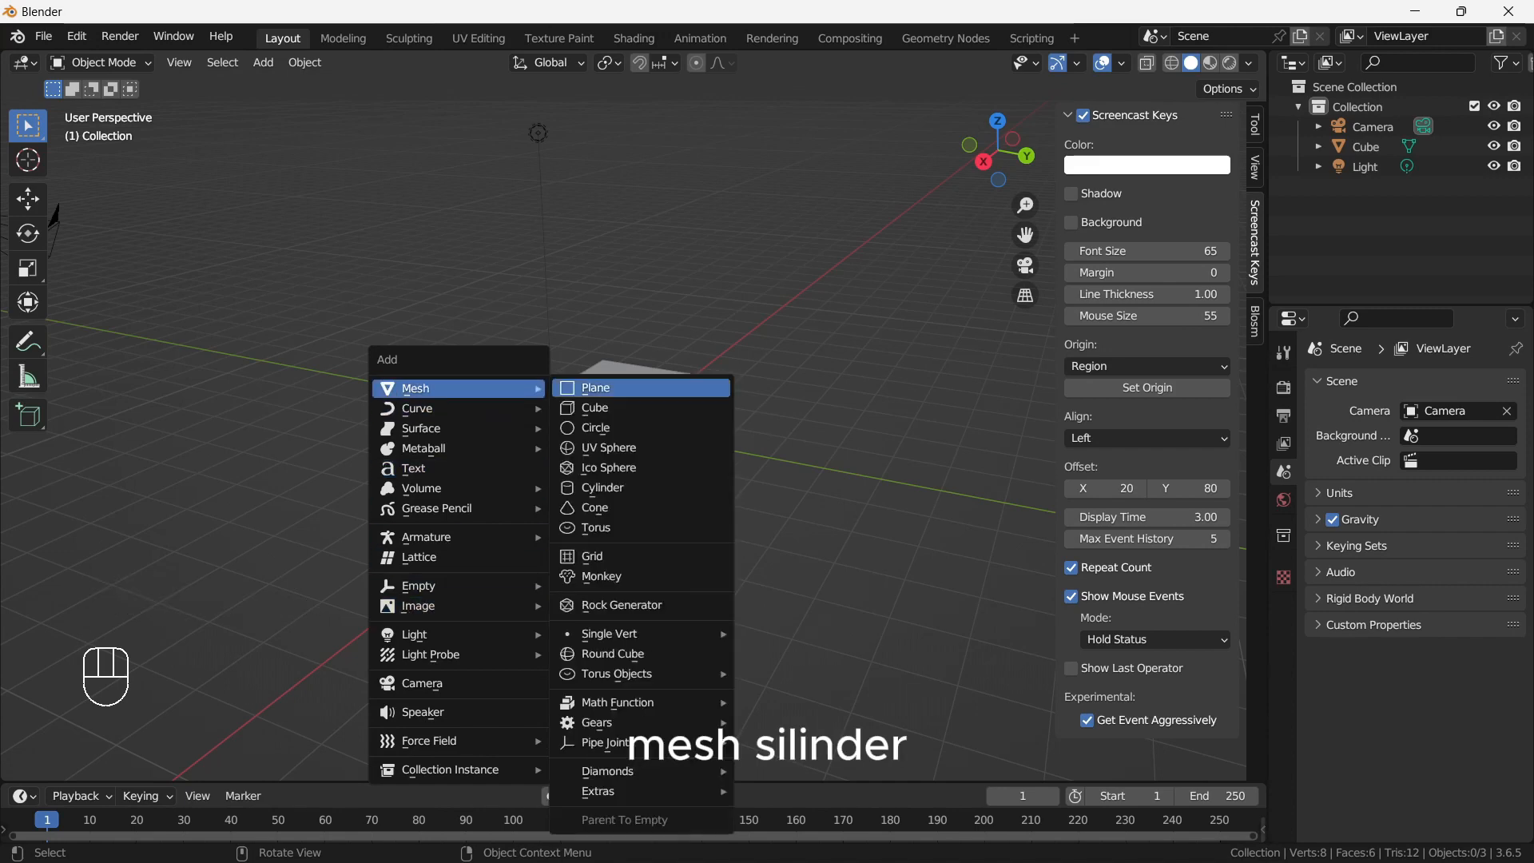
click(603, 487)
key(g)
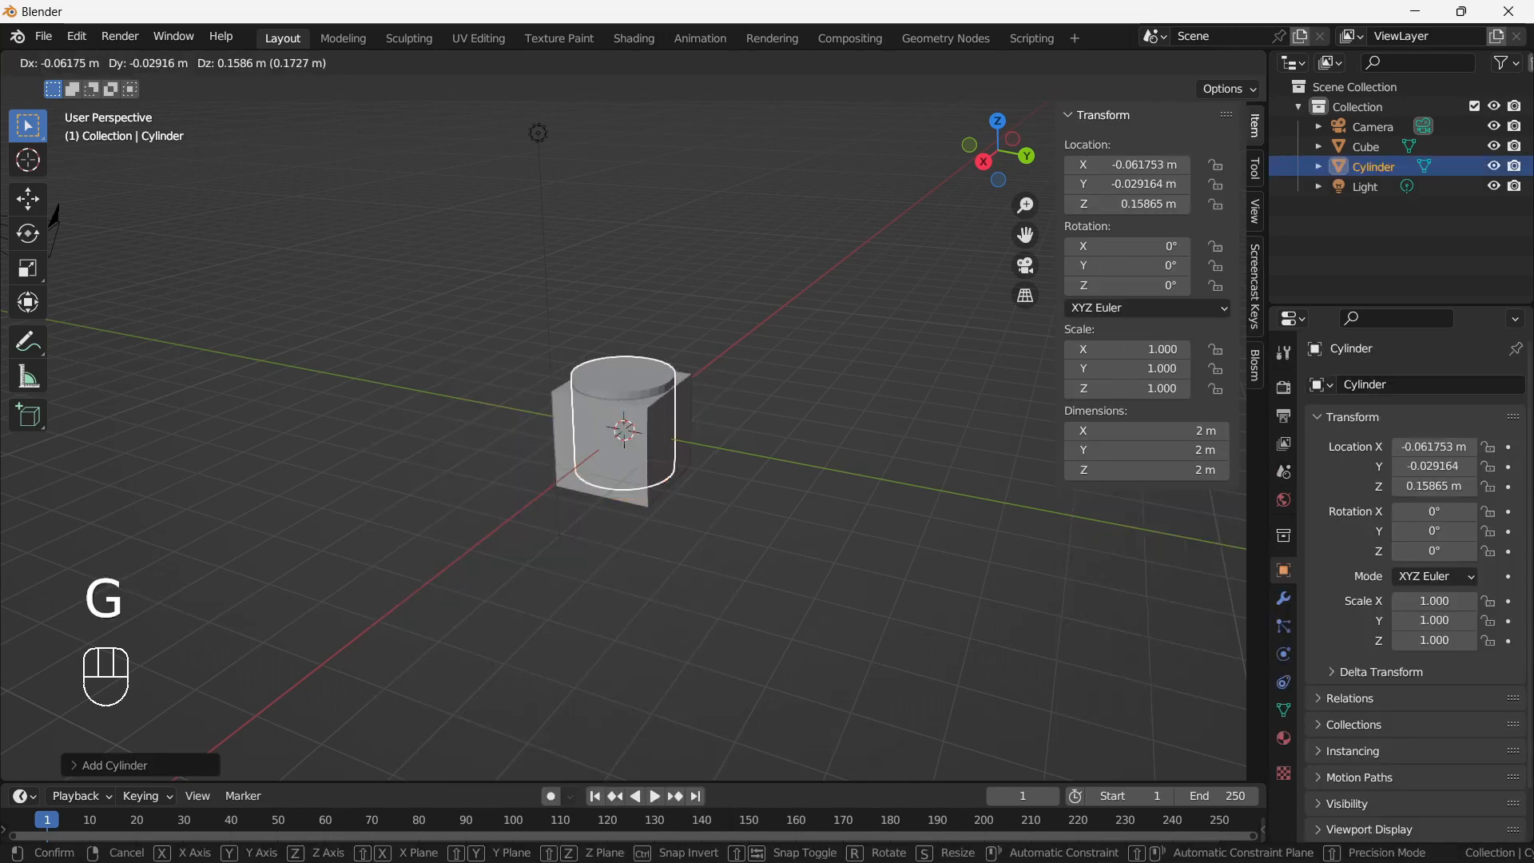
key(Escape)
key(ctrl+z)
Step: Delete the existing cube and add a new cube mesh at the origin
key(x)
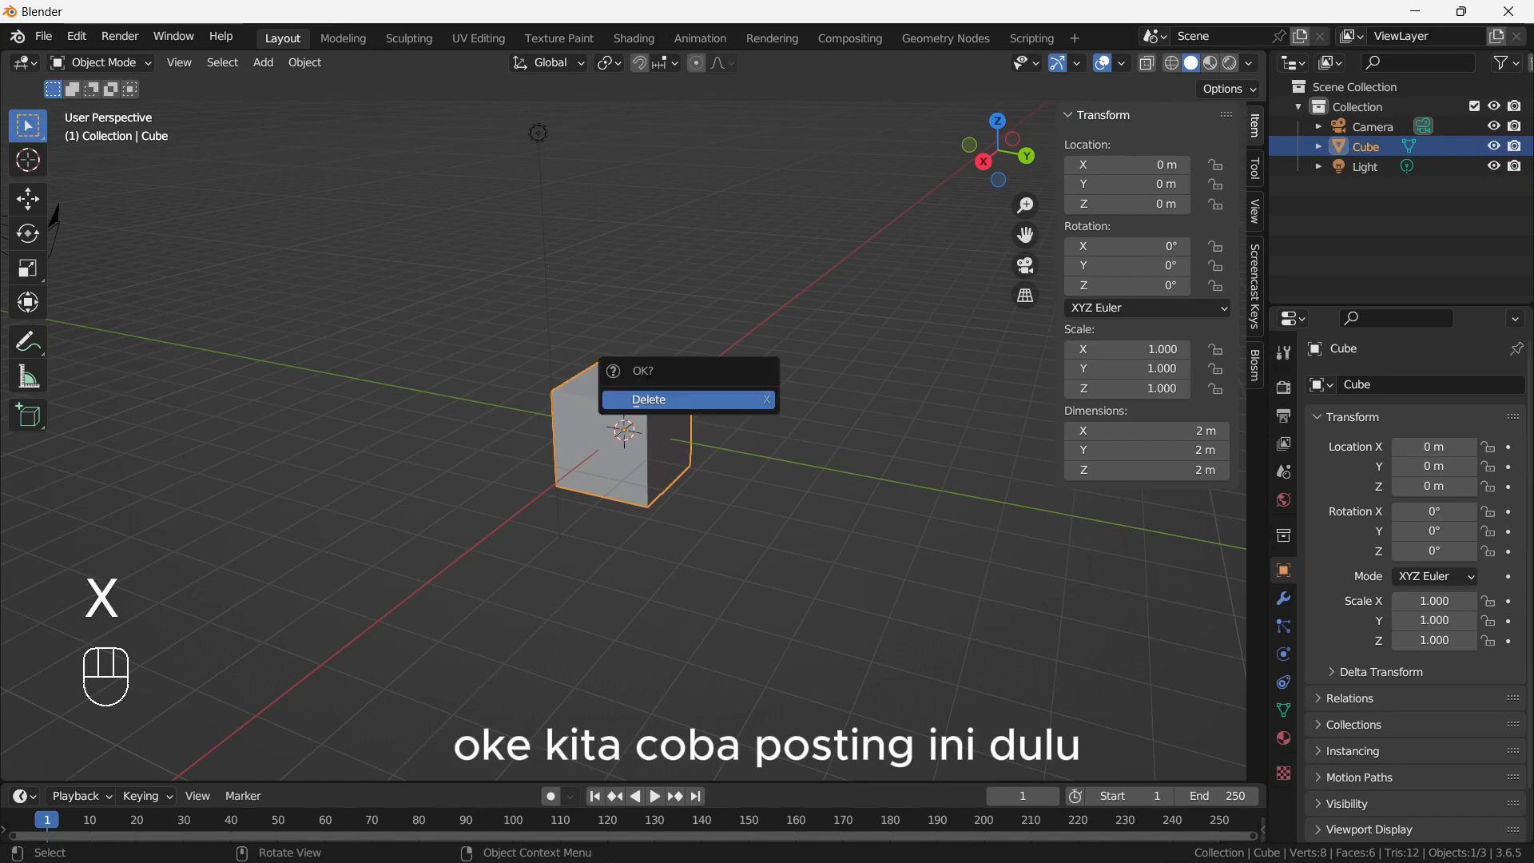
click(649, 398)
key(shift+a)
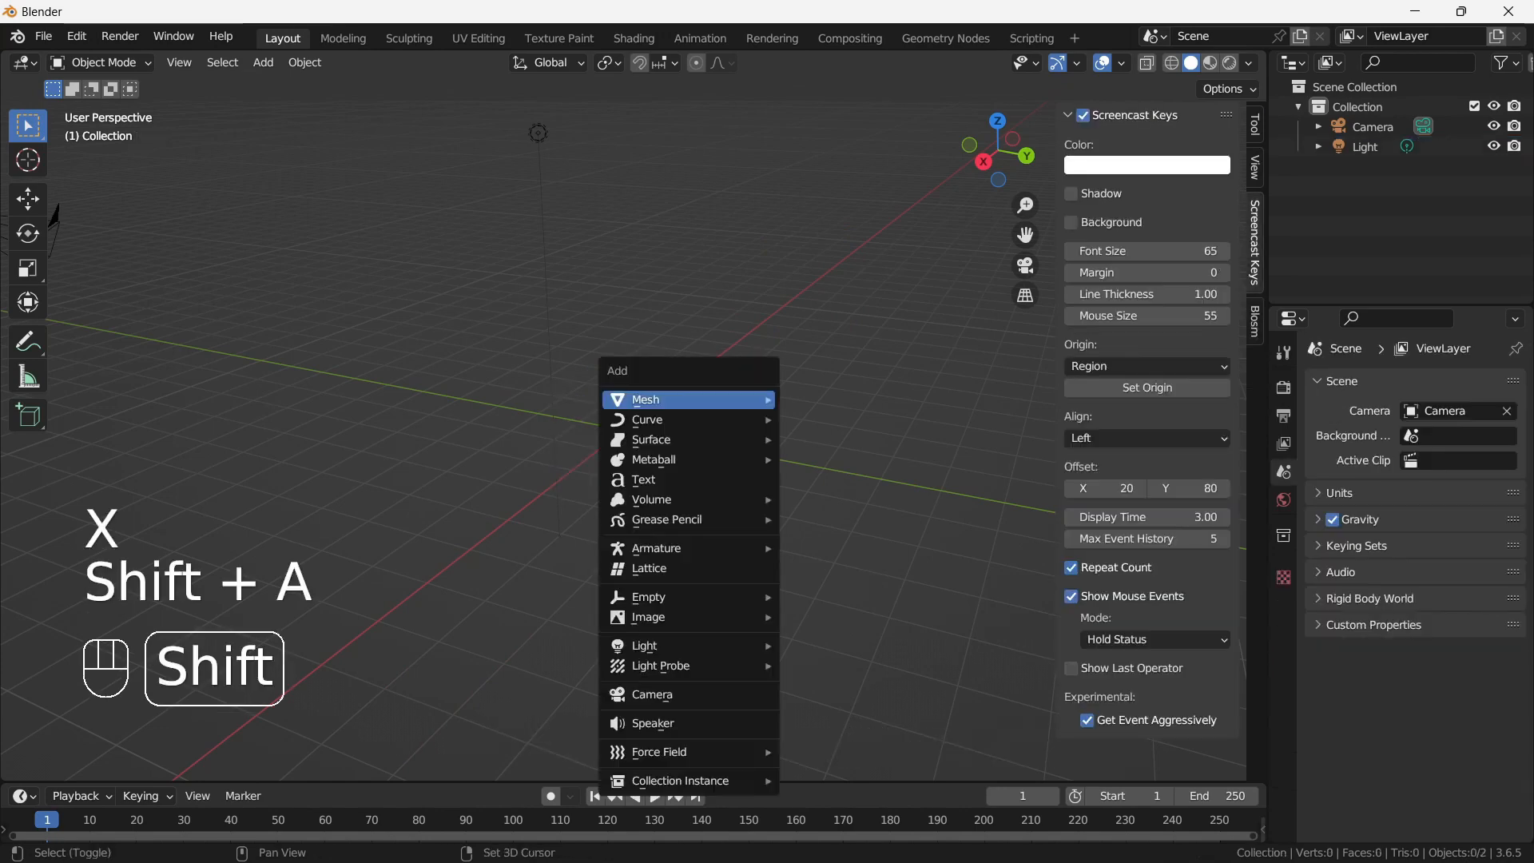
mouse_move(689, 399)
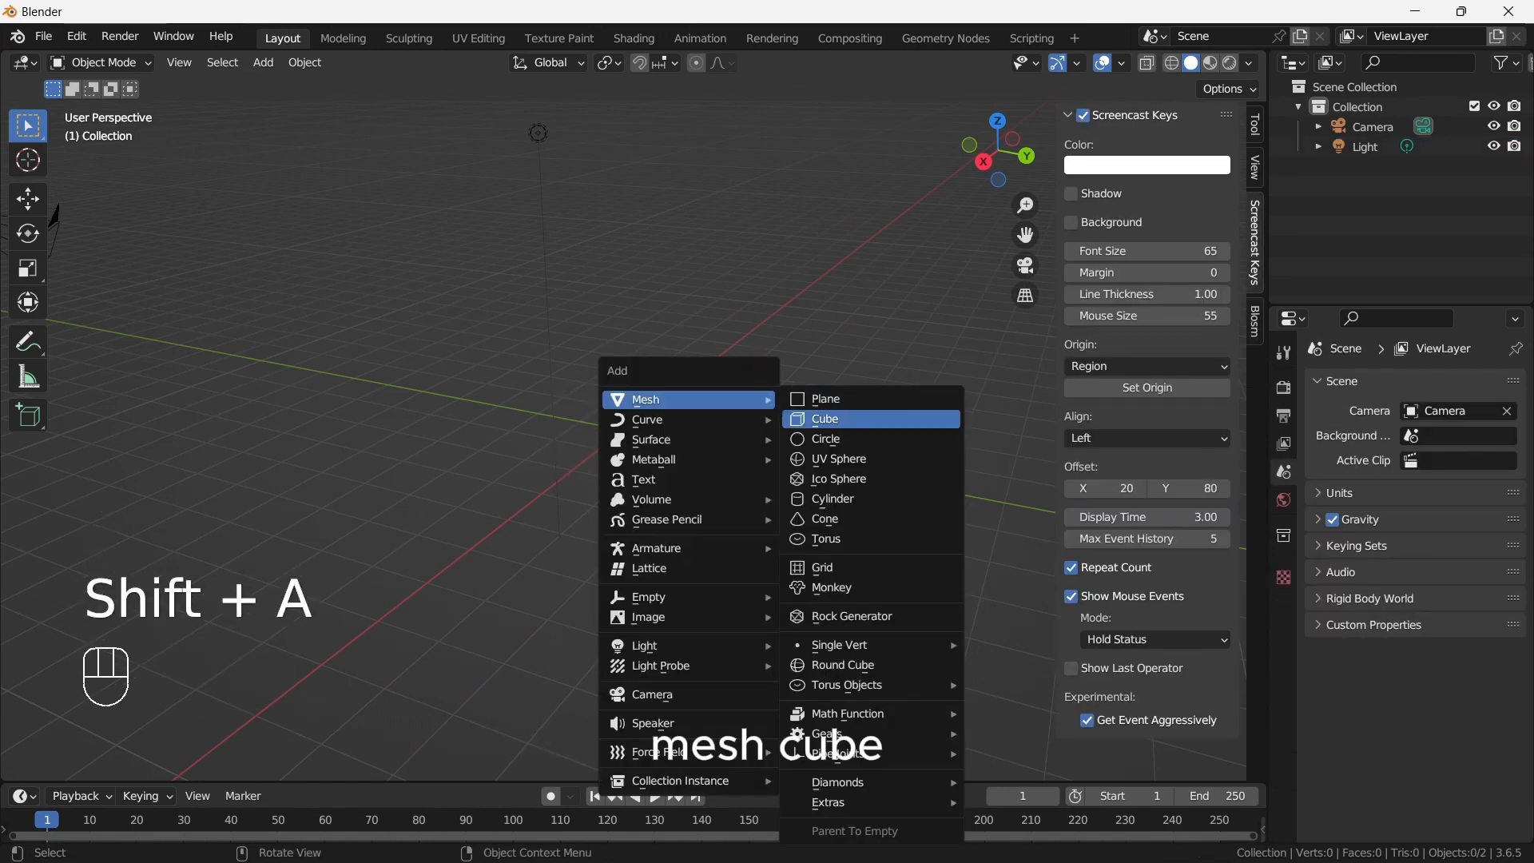
key(Return)
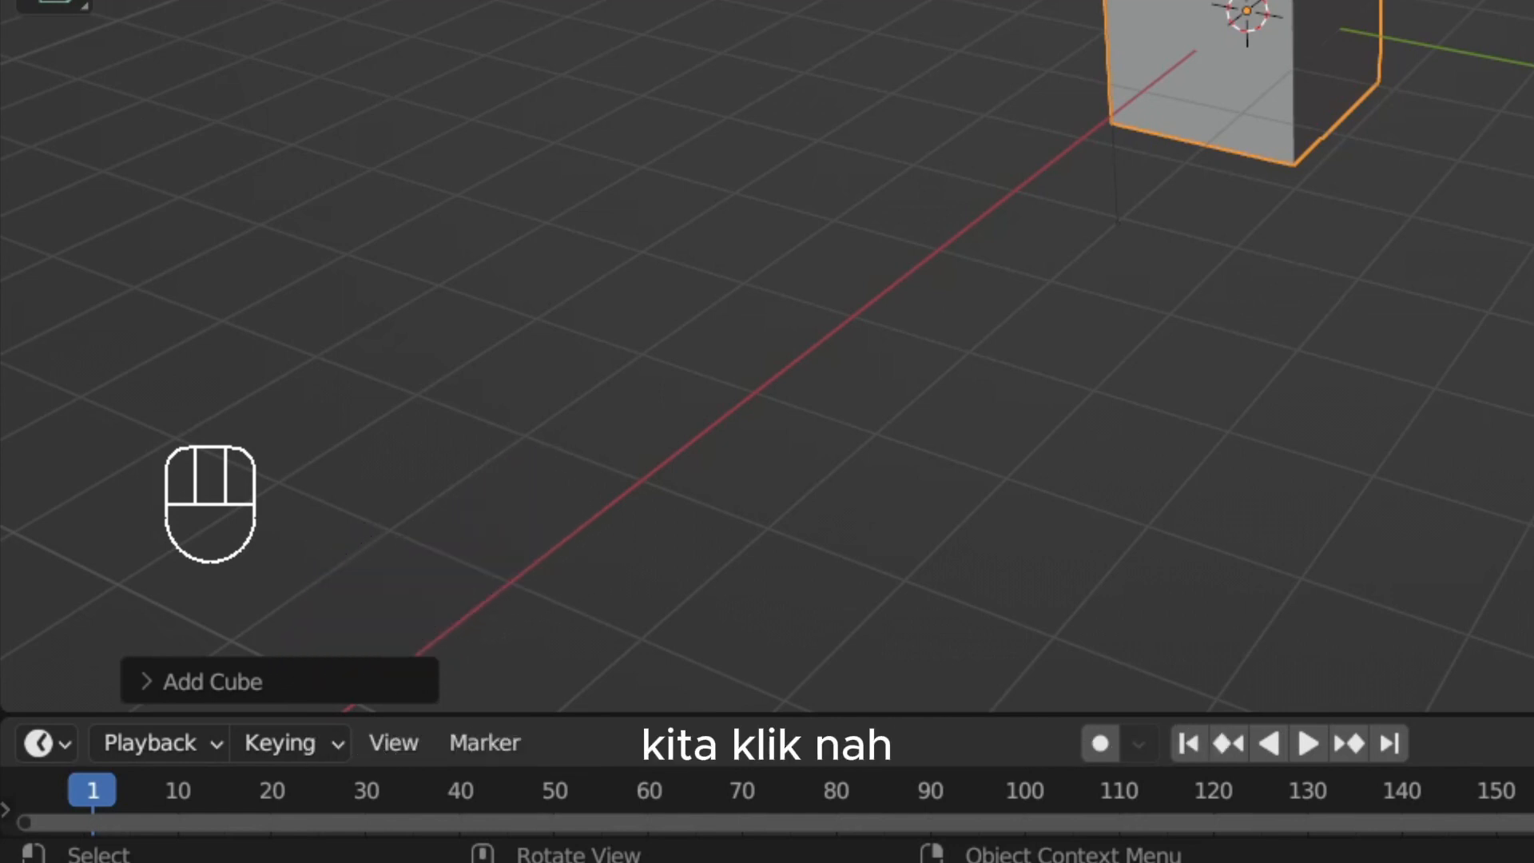
Step: Expand the new cube's creation settings and set its size to 3.3 m
click(211, 681)
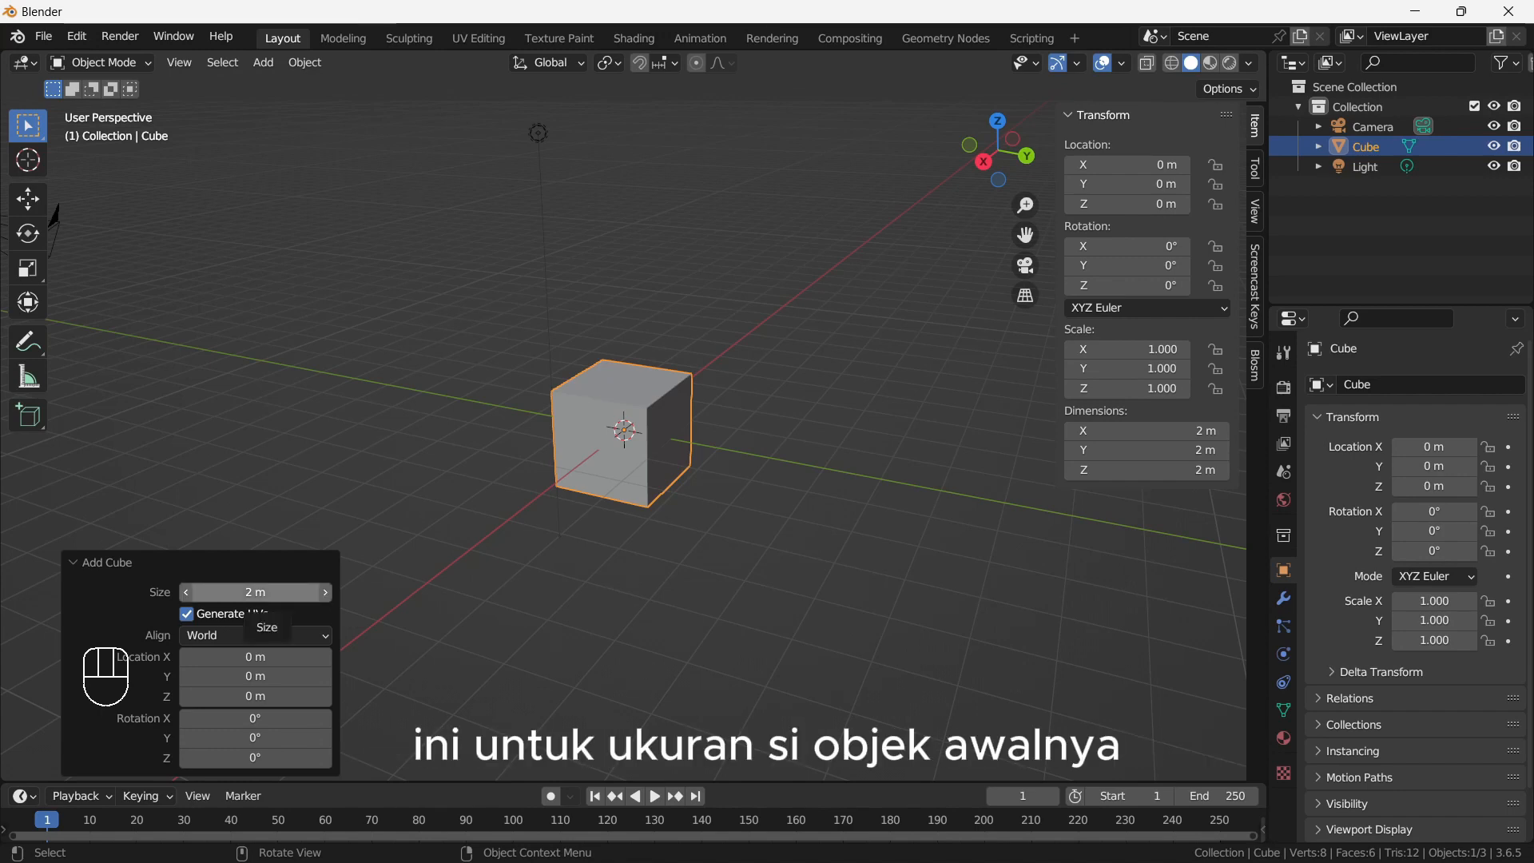
drag(240, 592, 335, 592)
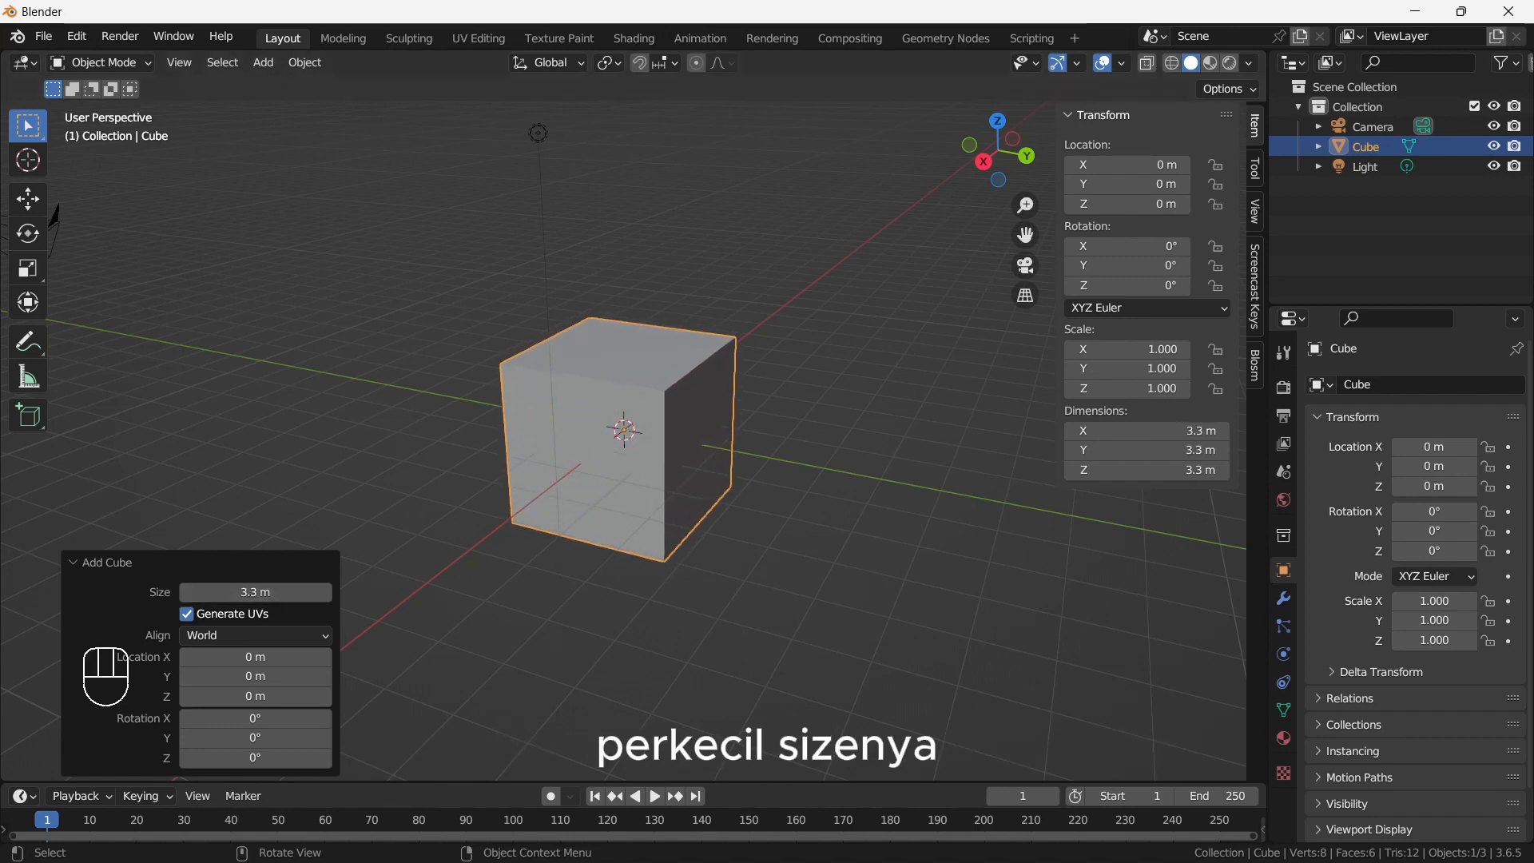
drag(255, 657, 218, 657)
Step: Replace the cube with a UV sphere that has 8 segments and 8 rings
key(x)
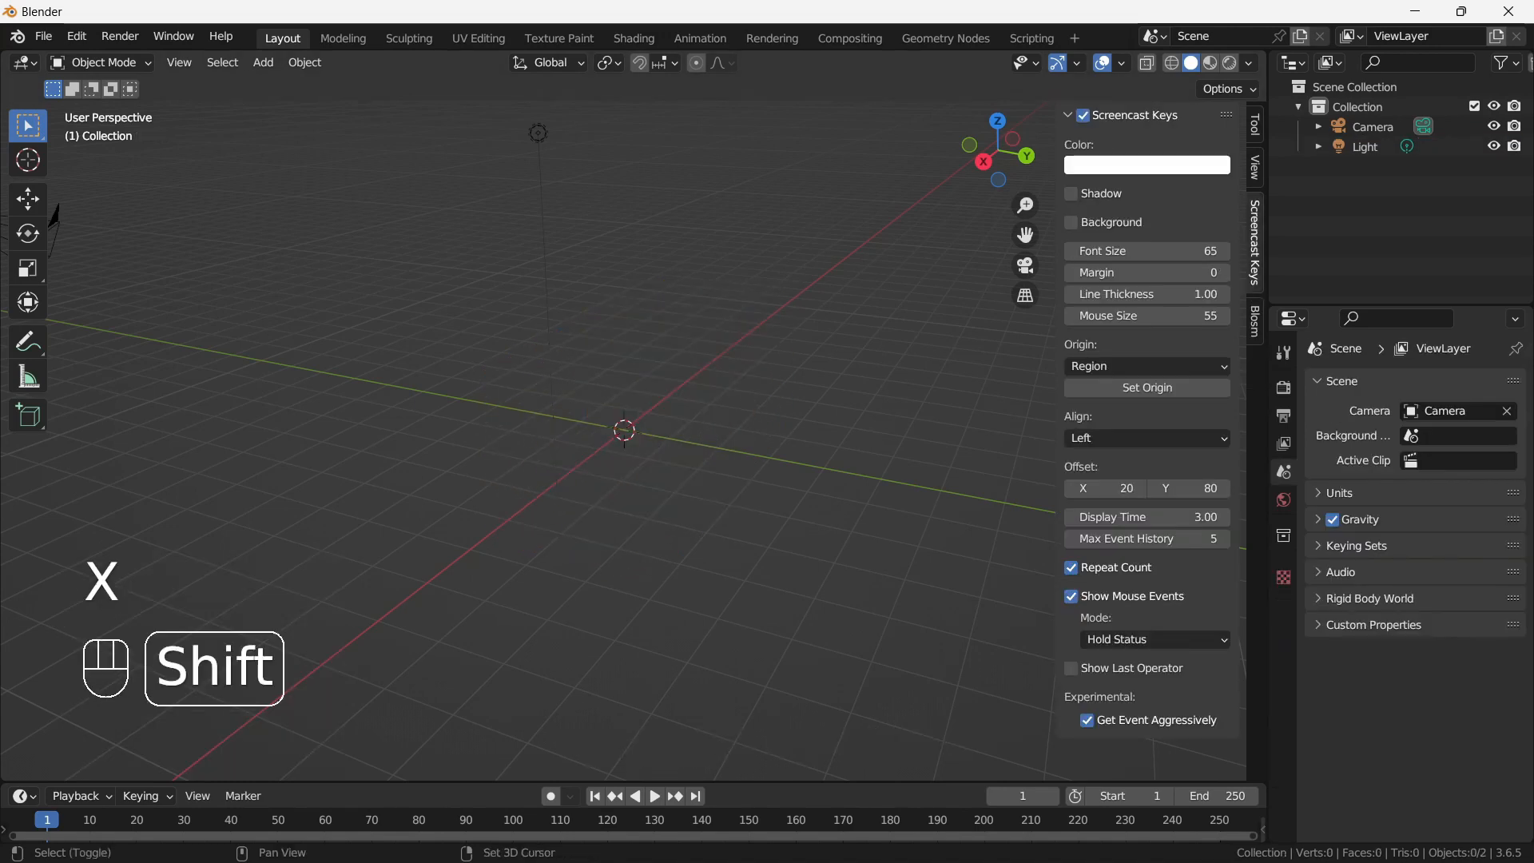
key(shift+a)
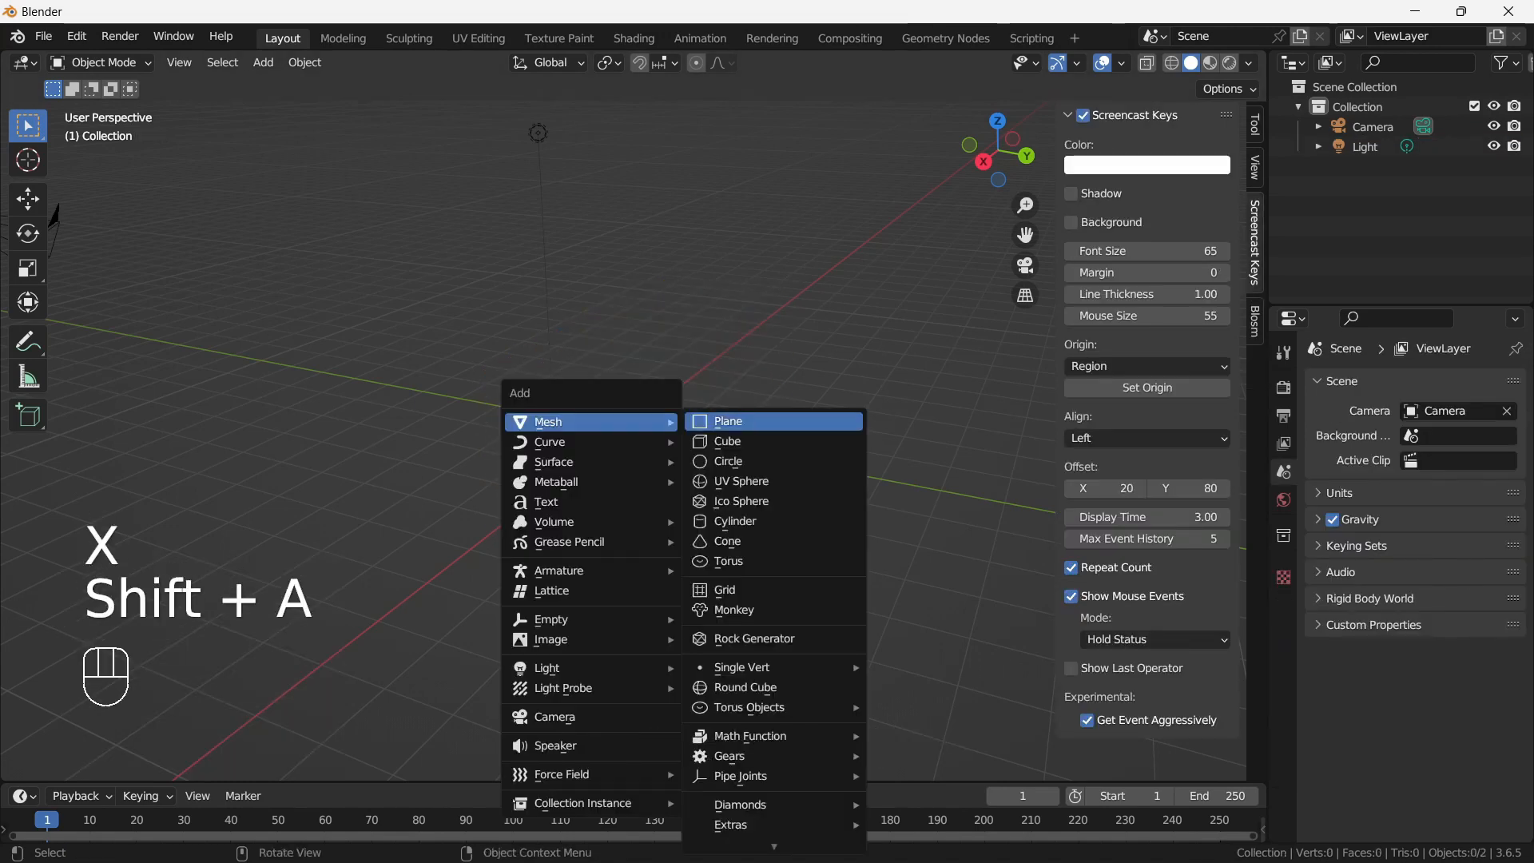
click(741, 481)
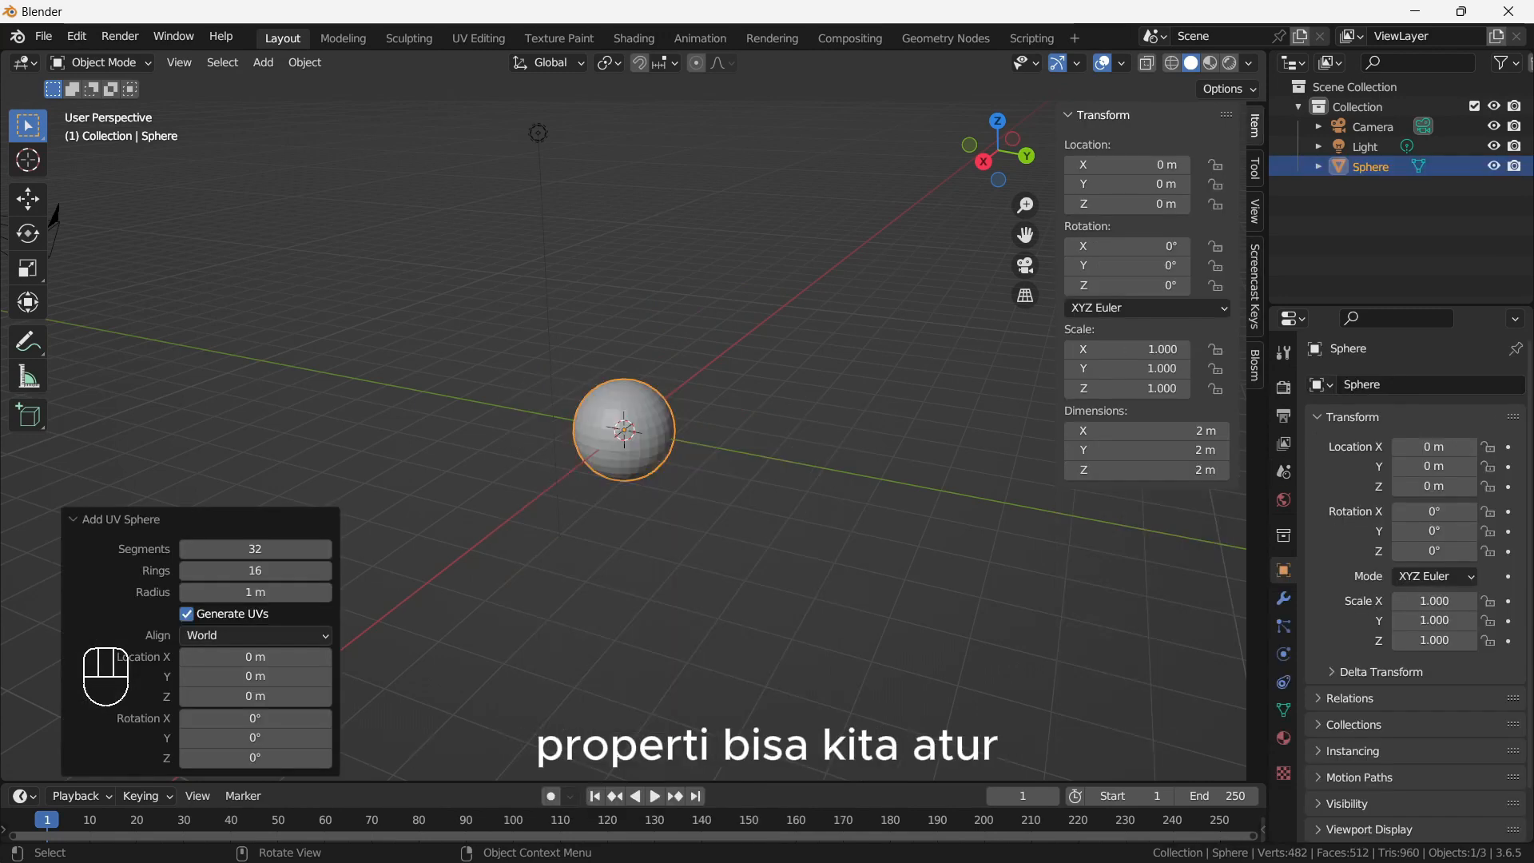
scroll(623, 431, up, 4)
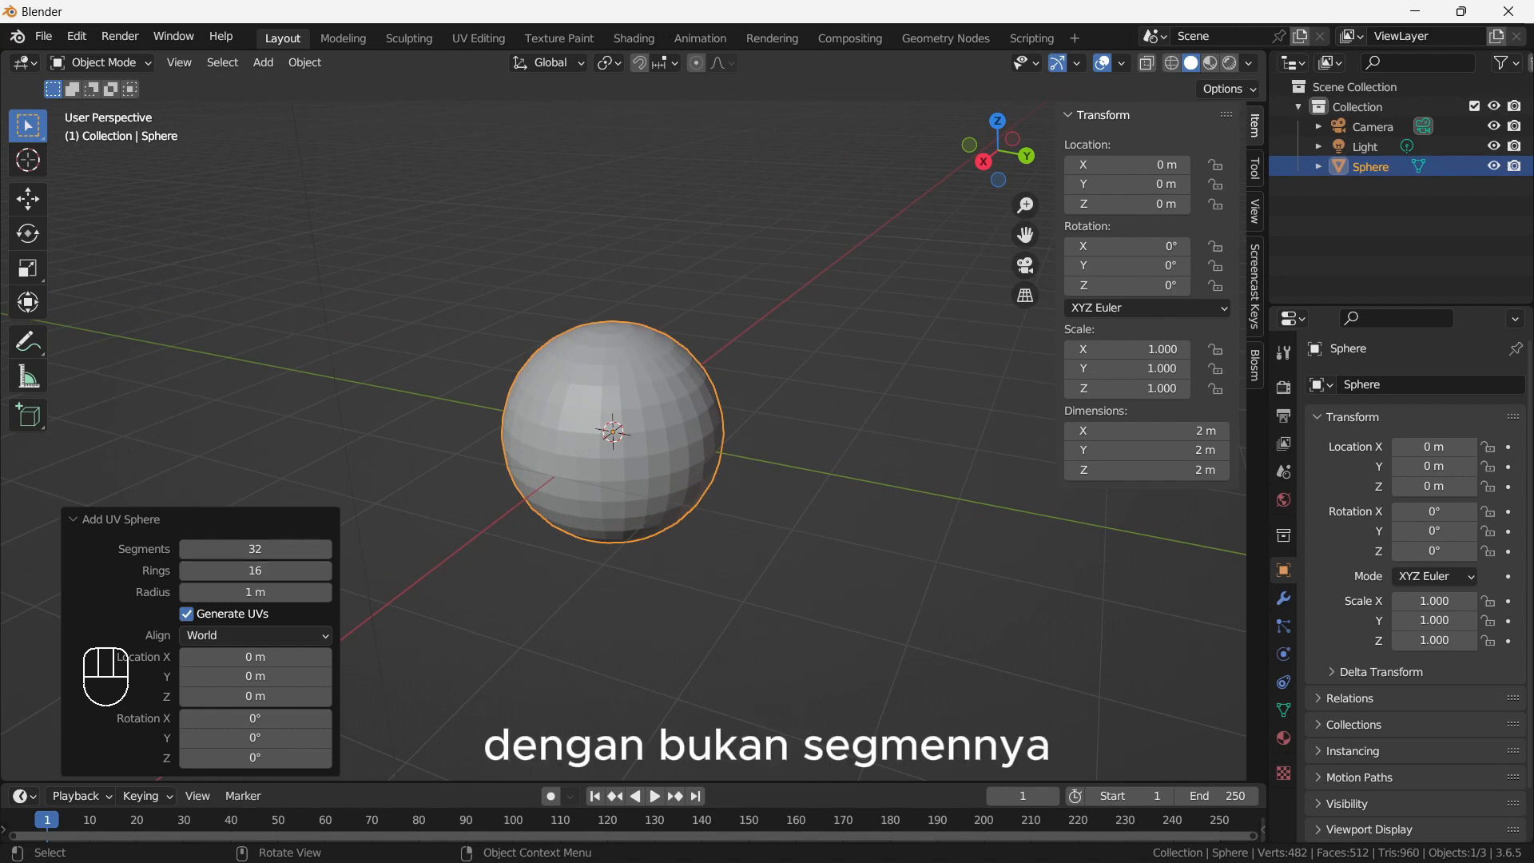
drag(263, 549, 240, 570)
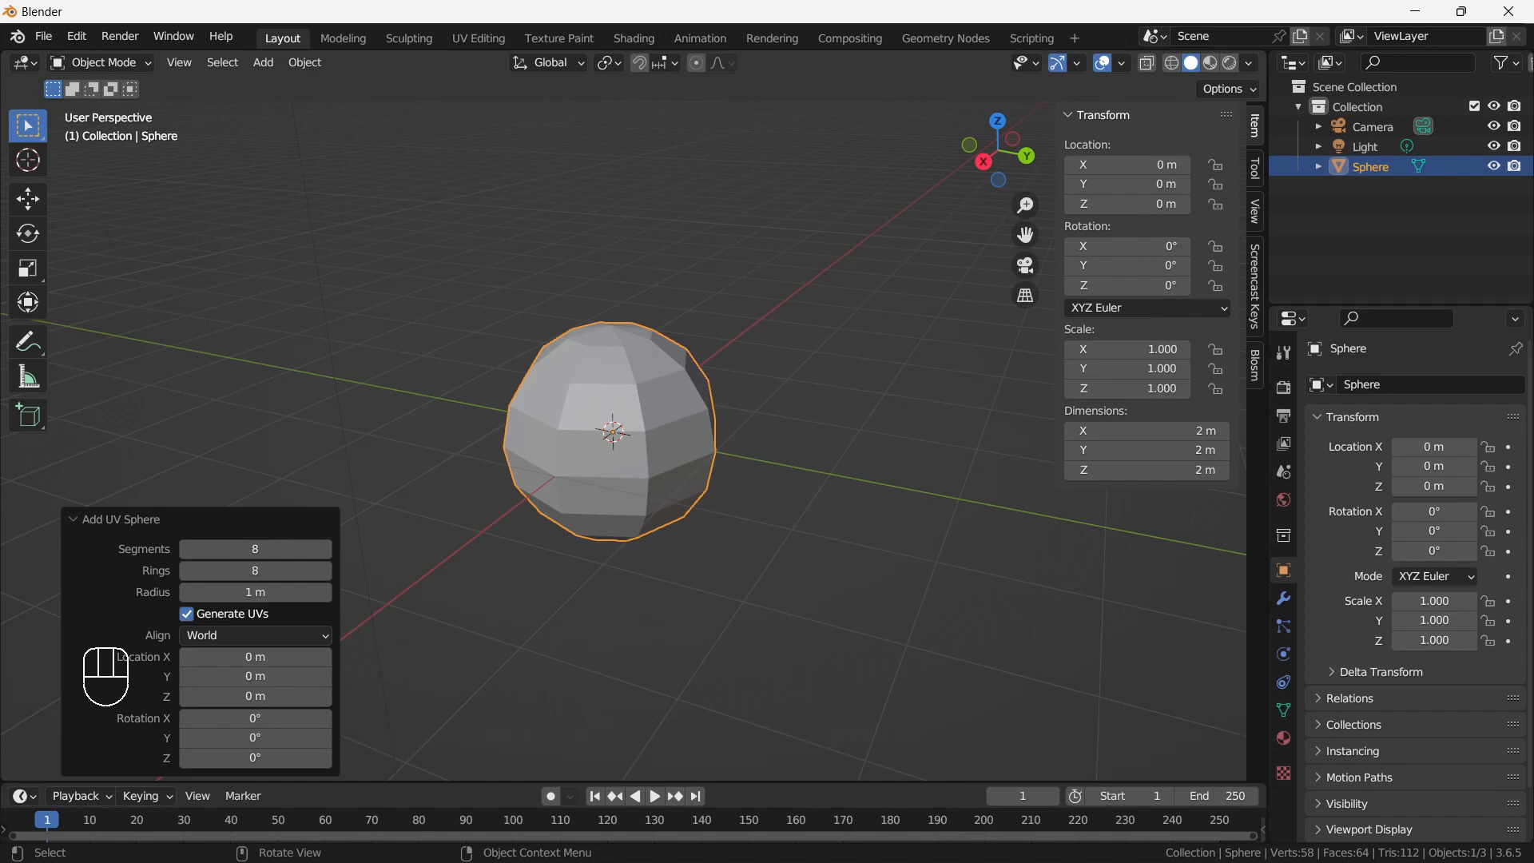
Step: Delete the UV sphere and add a cube mesh at the origin
key(x)
key(x)
key(shift+a)
mouse_move(533, 458)
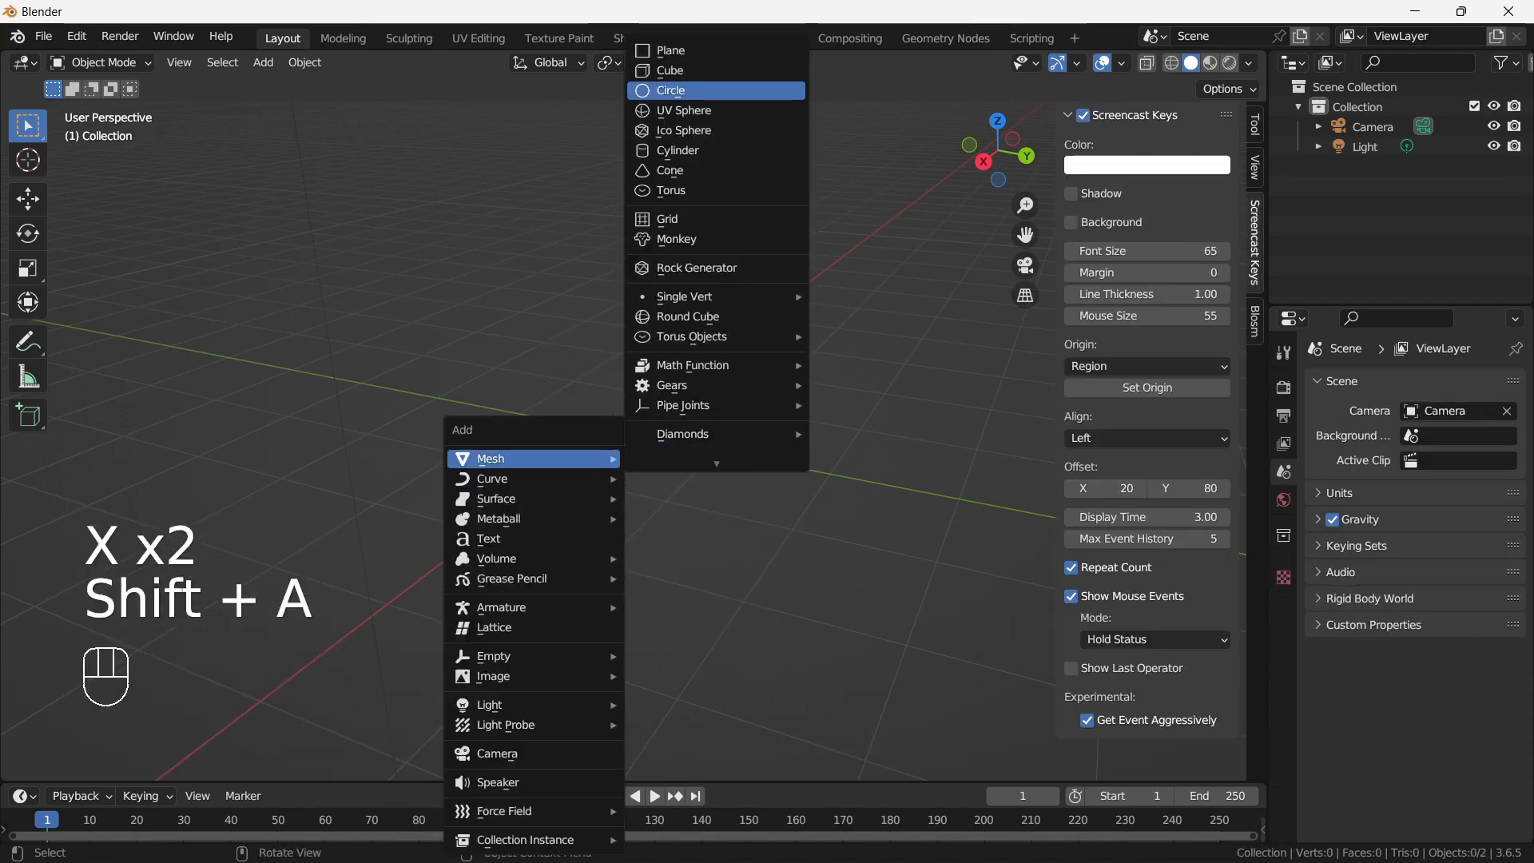
click(672, 69)
scroll(616, 431, down, 2)
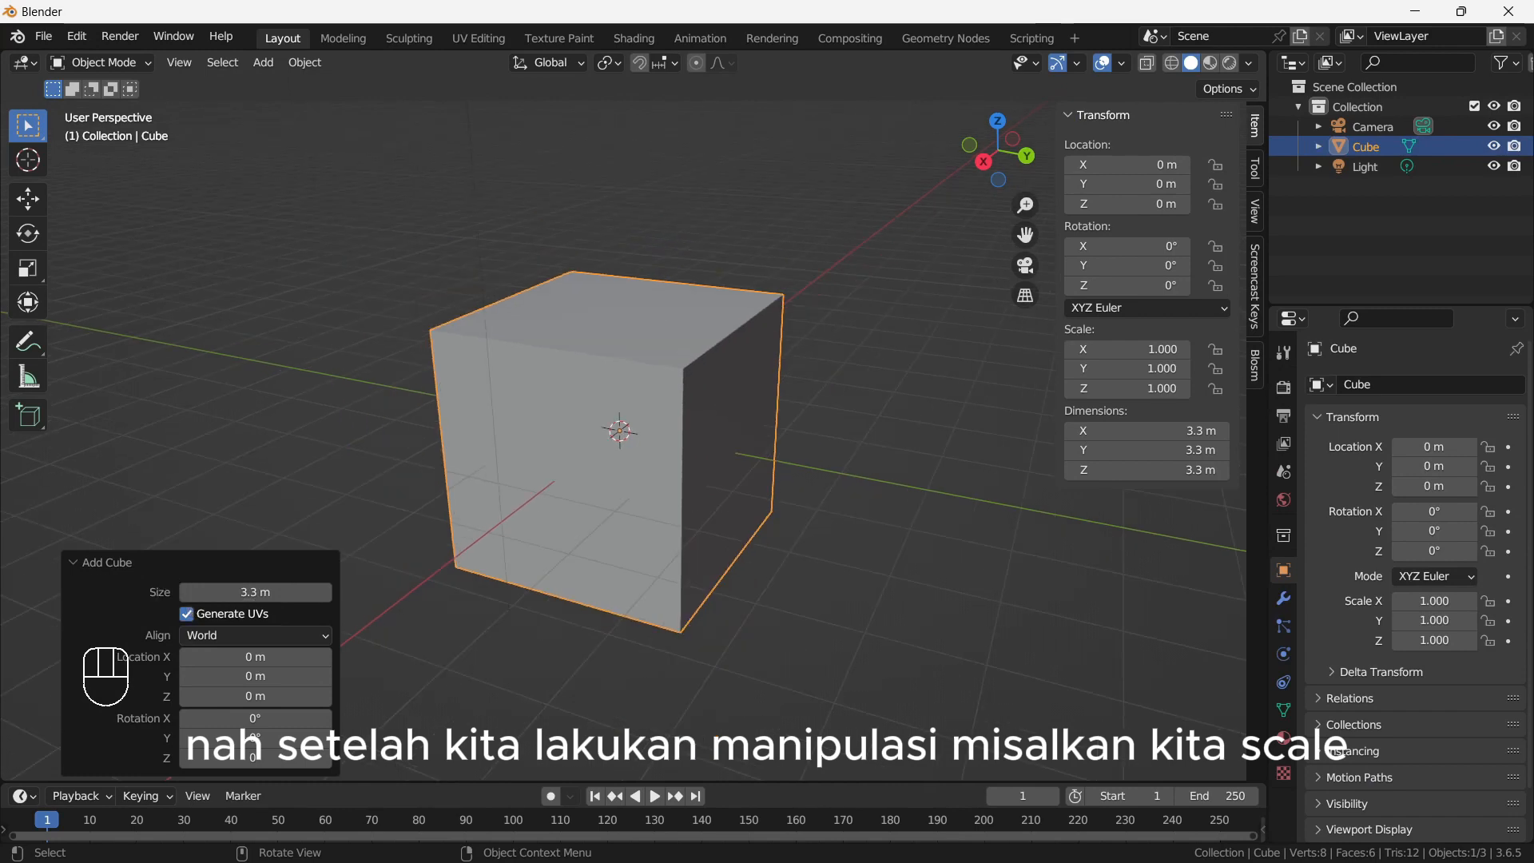
Step: Scale the cube down to about 0.576 on all axes, and delete it
key(s)
click(730, 541)
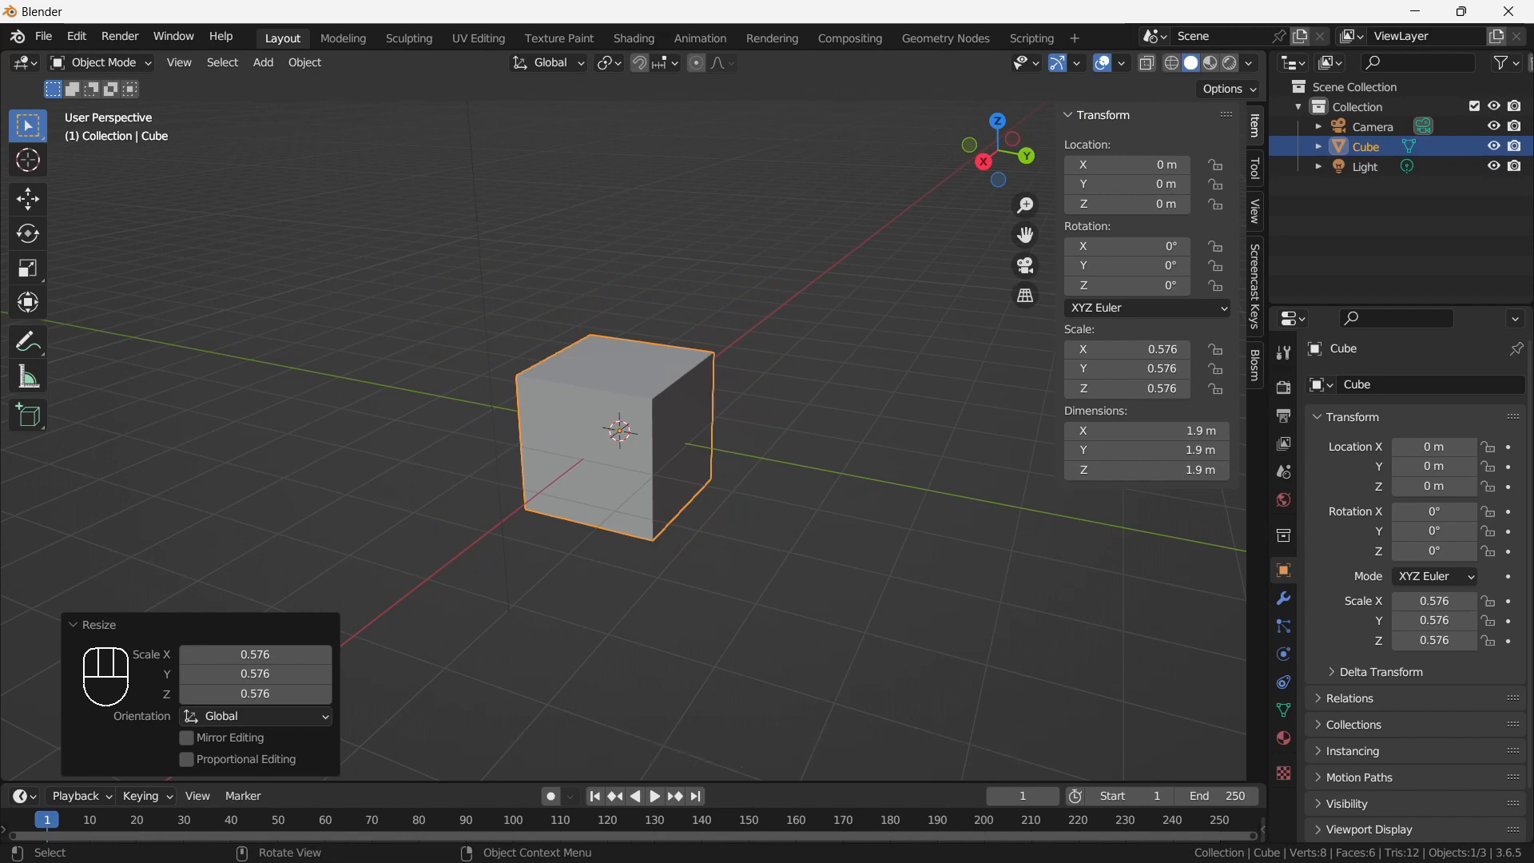
key(x)
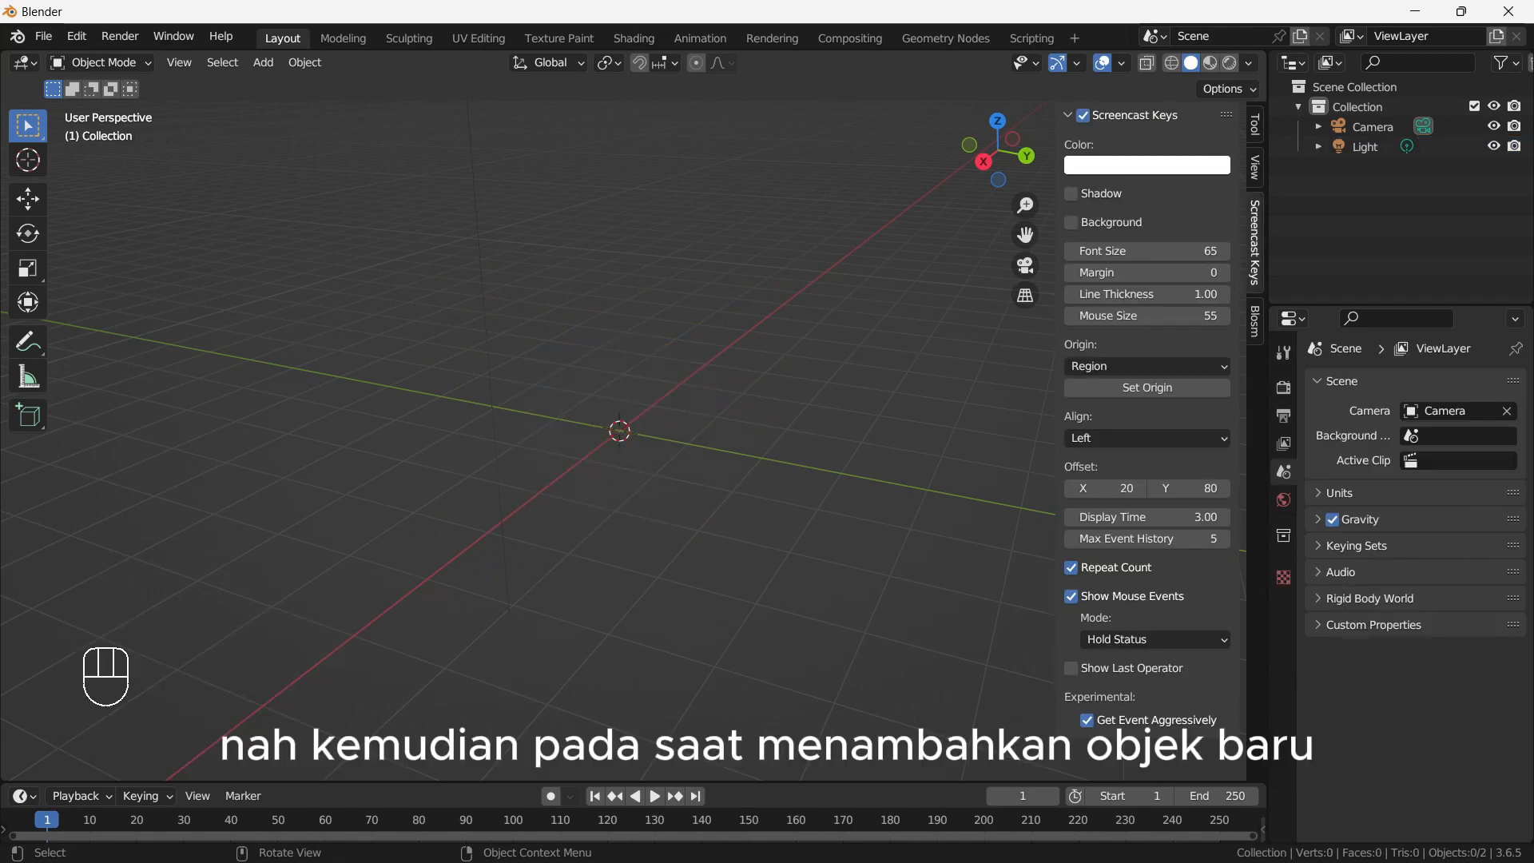
Step: Add a UV sphere mesh at the 3D cursor in the scene's center, and delete it
click(1254, 125)
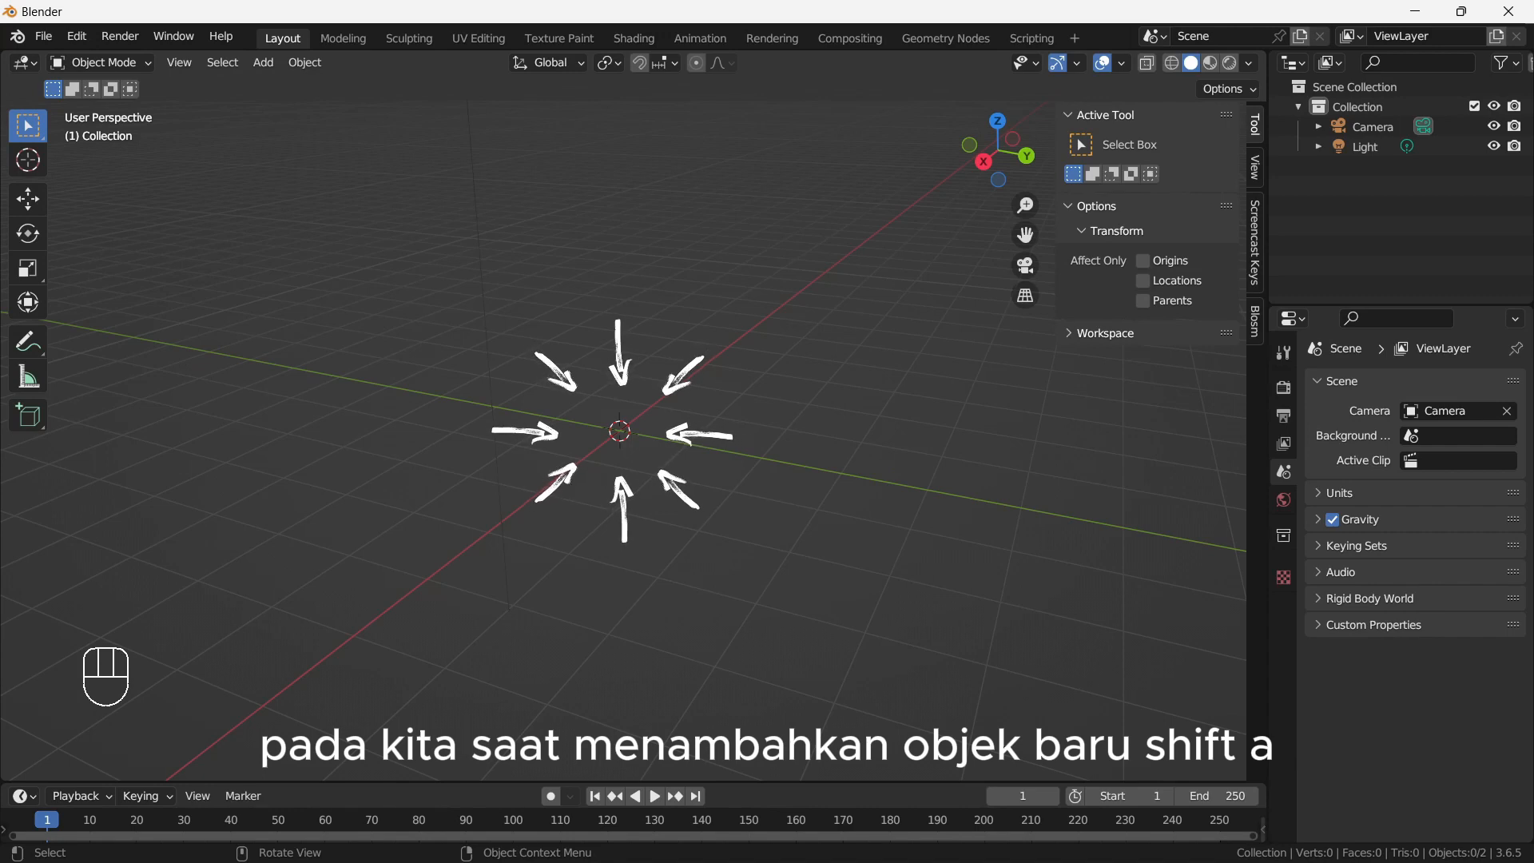
key(shift+a)
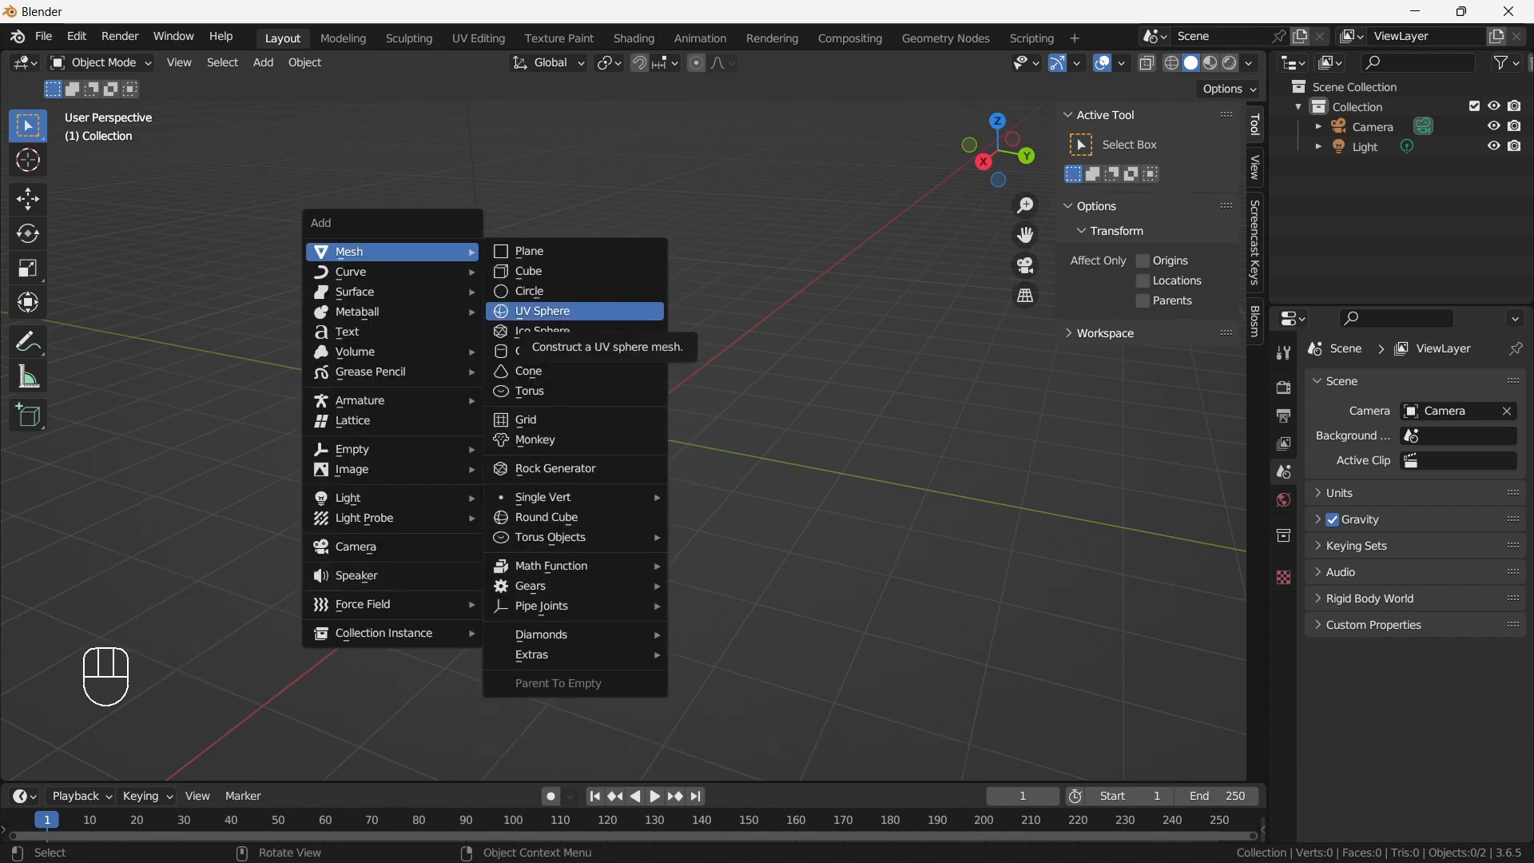
click(529, 311)
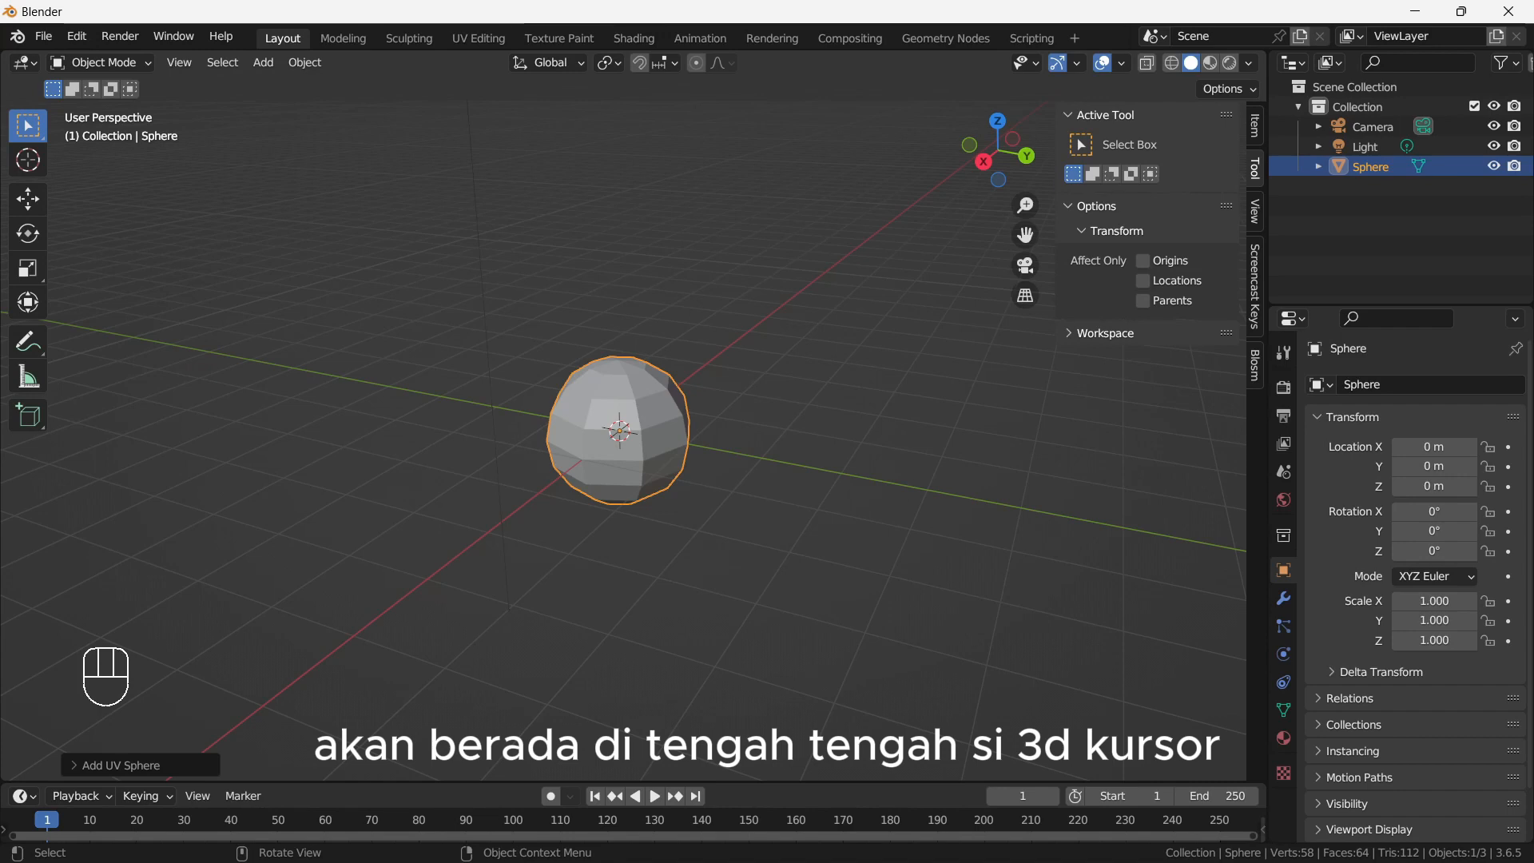
key(x)
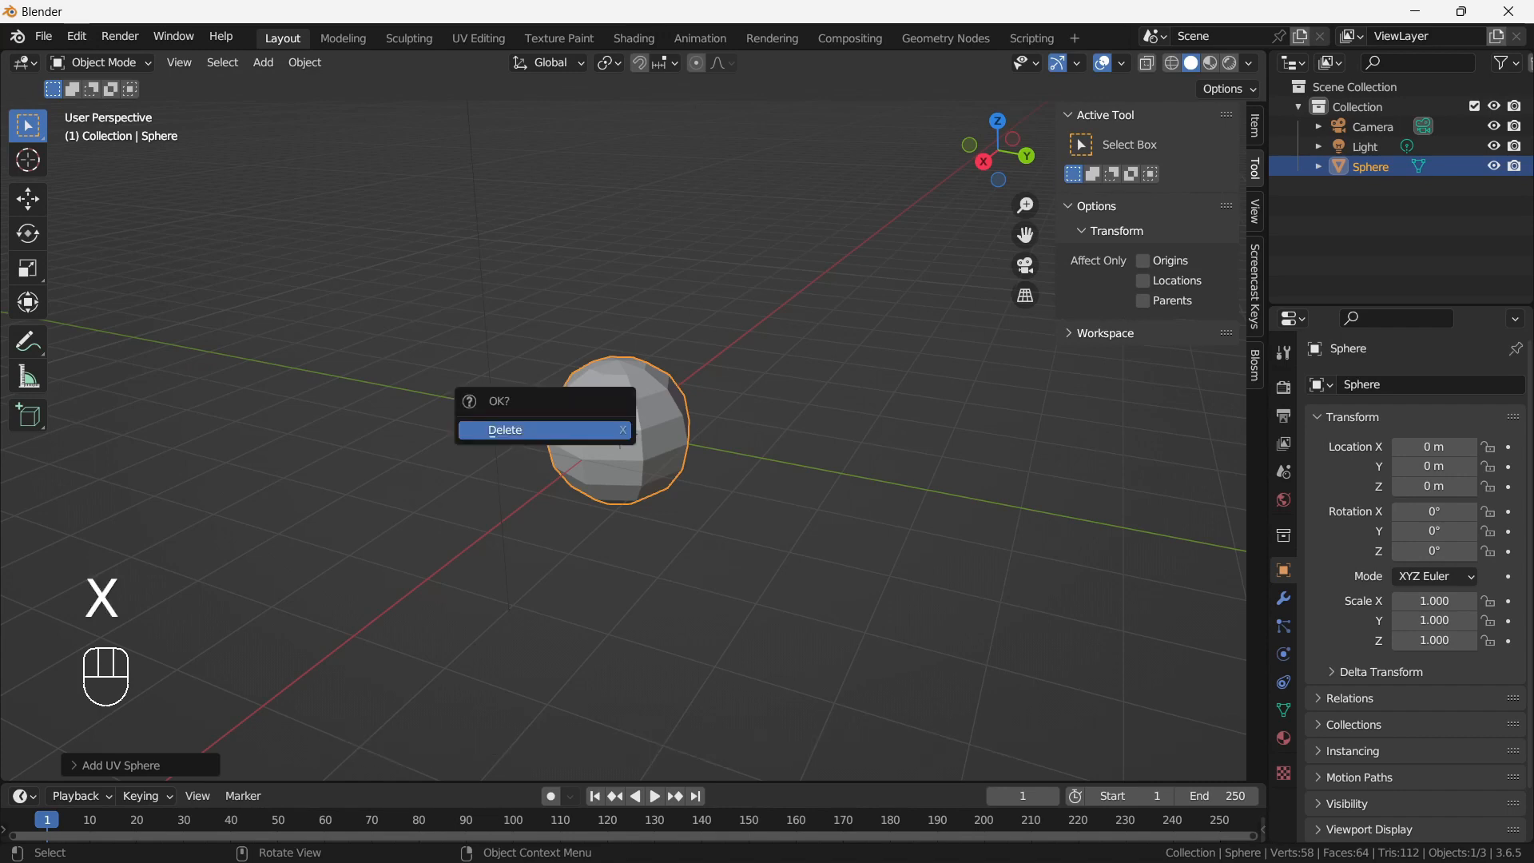
click(541, 428)
Step: Place the 3D cursor at about X 0.69 m, Y -2.34 m, Z 1.07 m and add a cube mesh there
shift+right_click(814, 455)
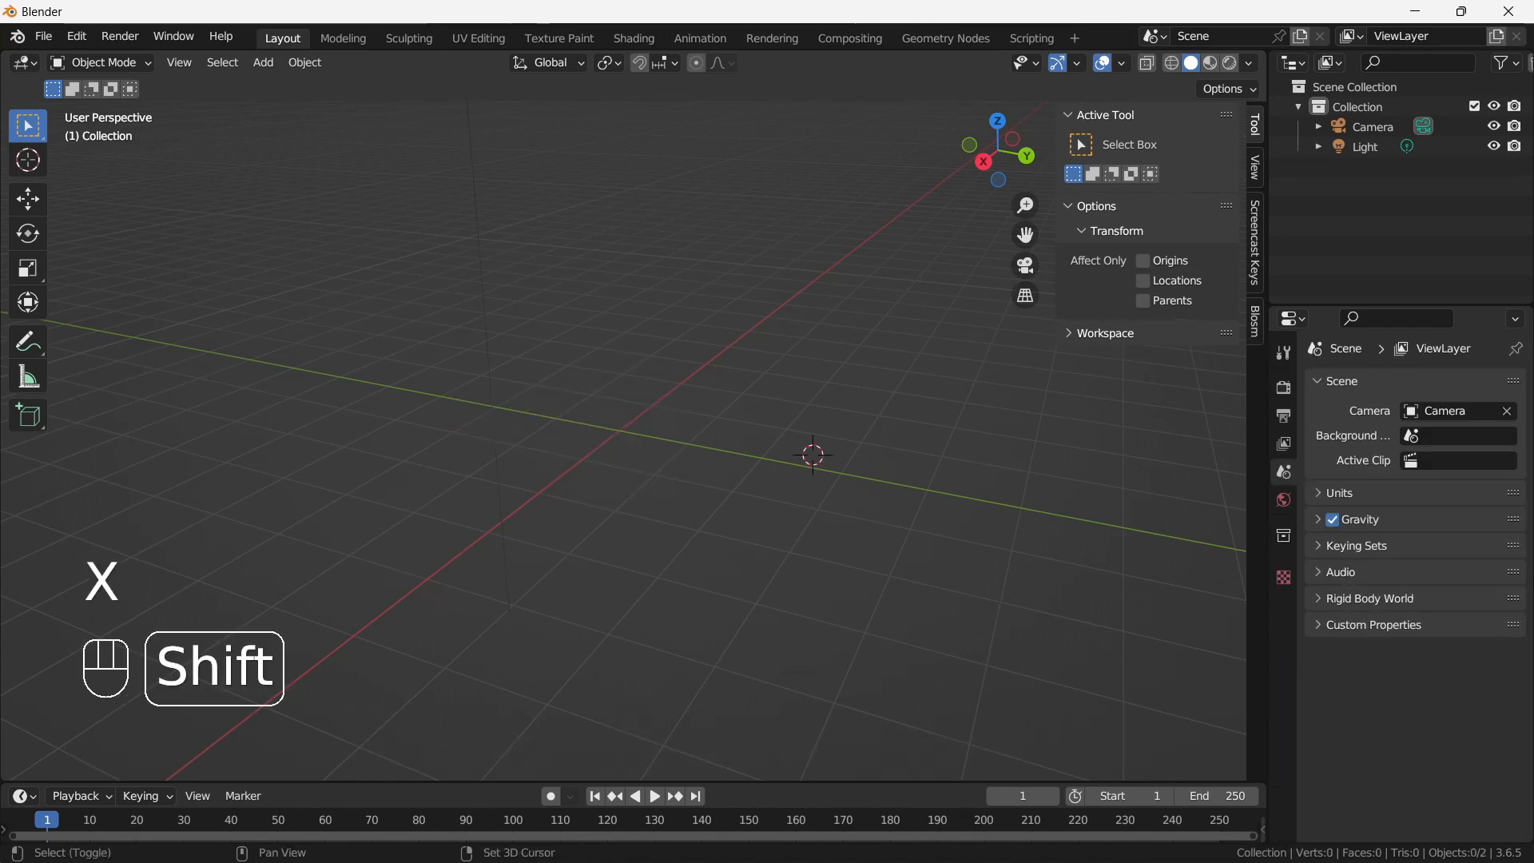
shift+right_click(643, 302)
shift+right_click(528, 295)
shift+right_click(366, 376)
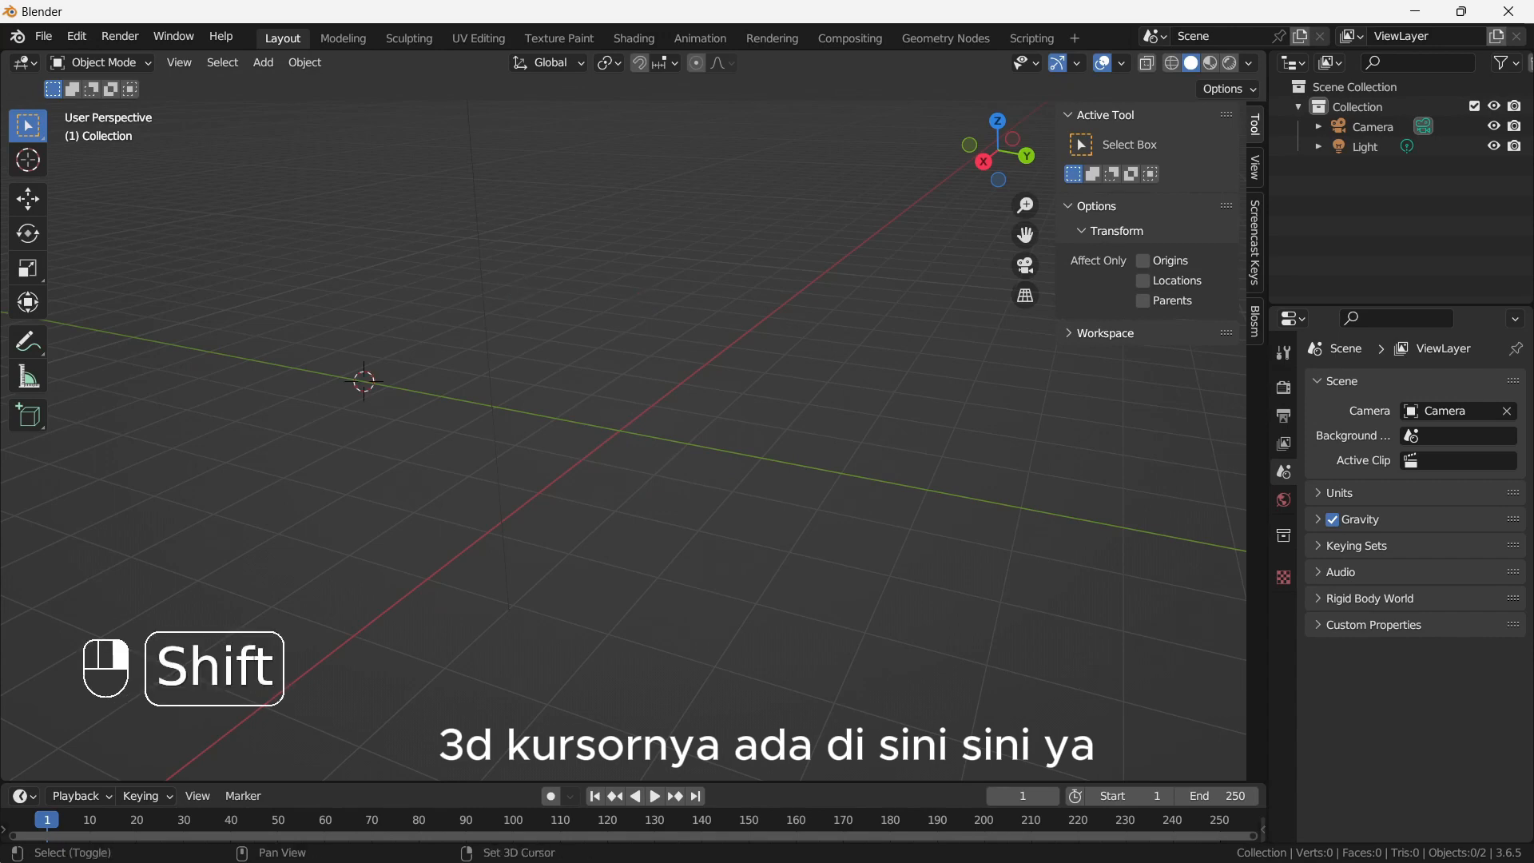
shift+right_click(441, 348)
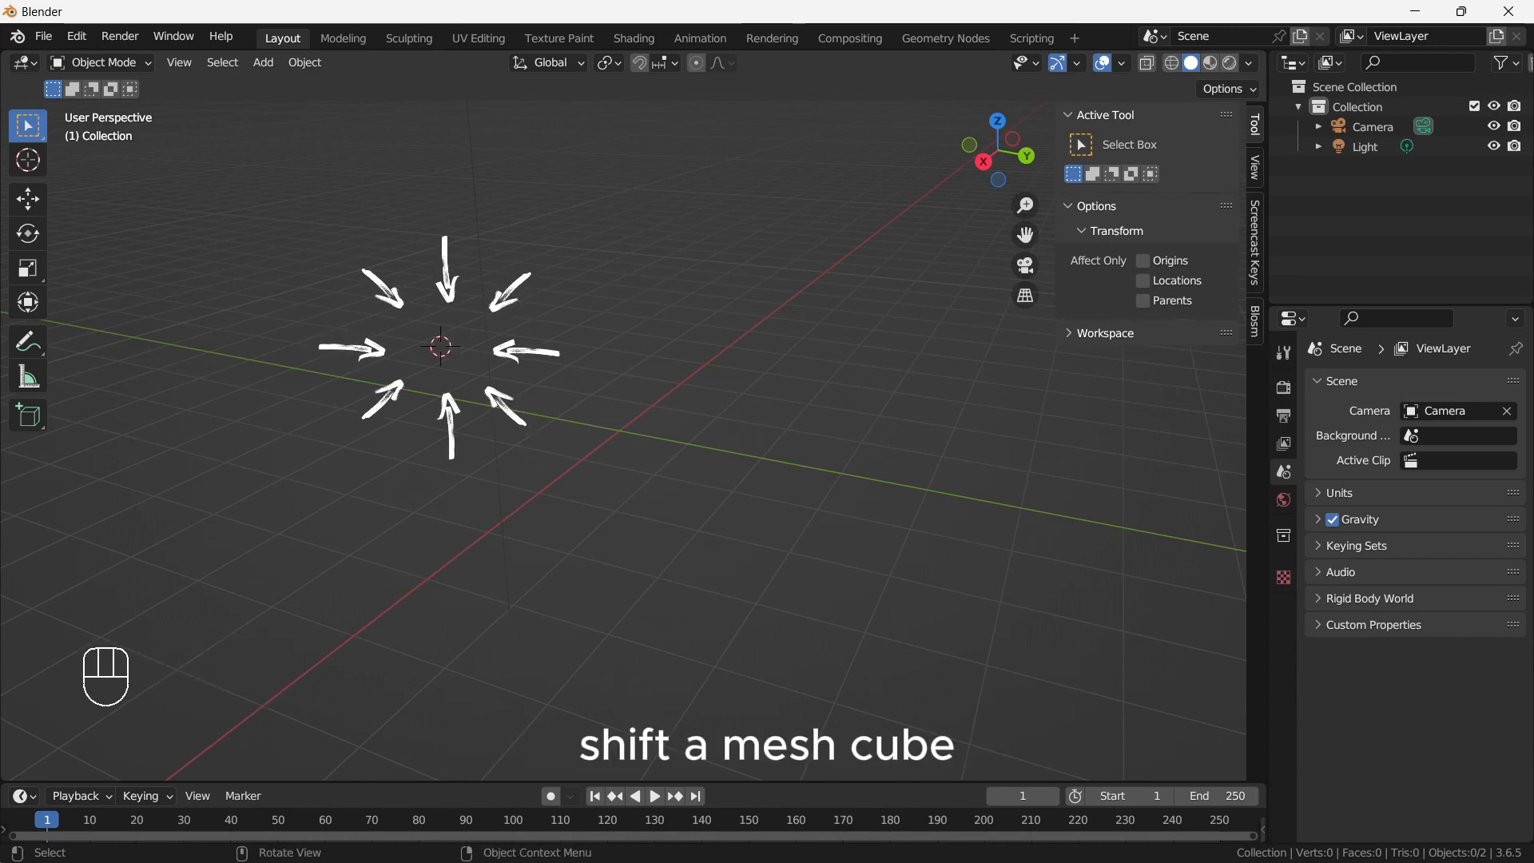
key(shift+a)
click(837, 411)
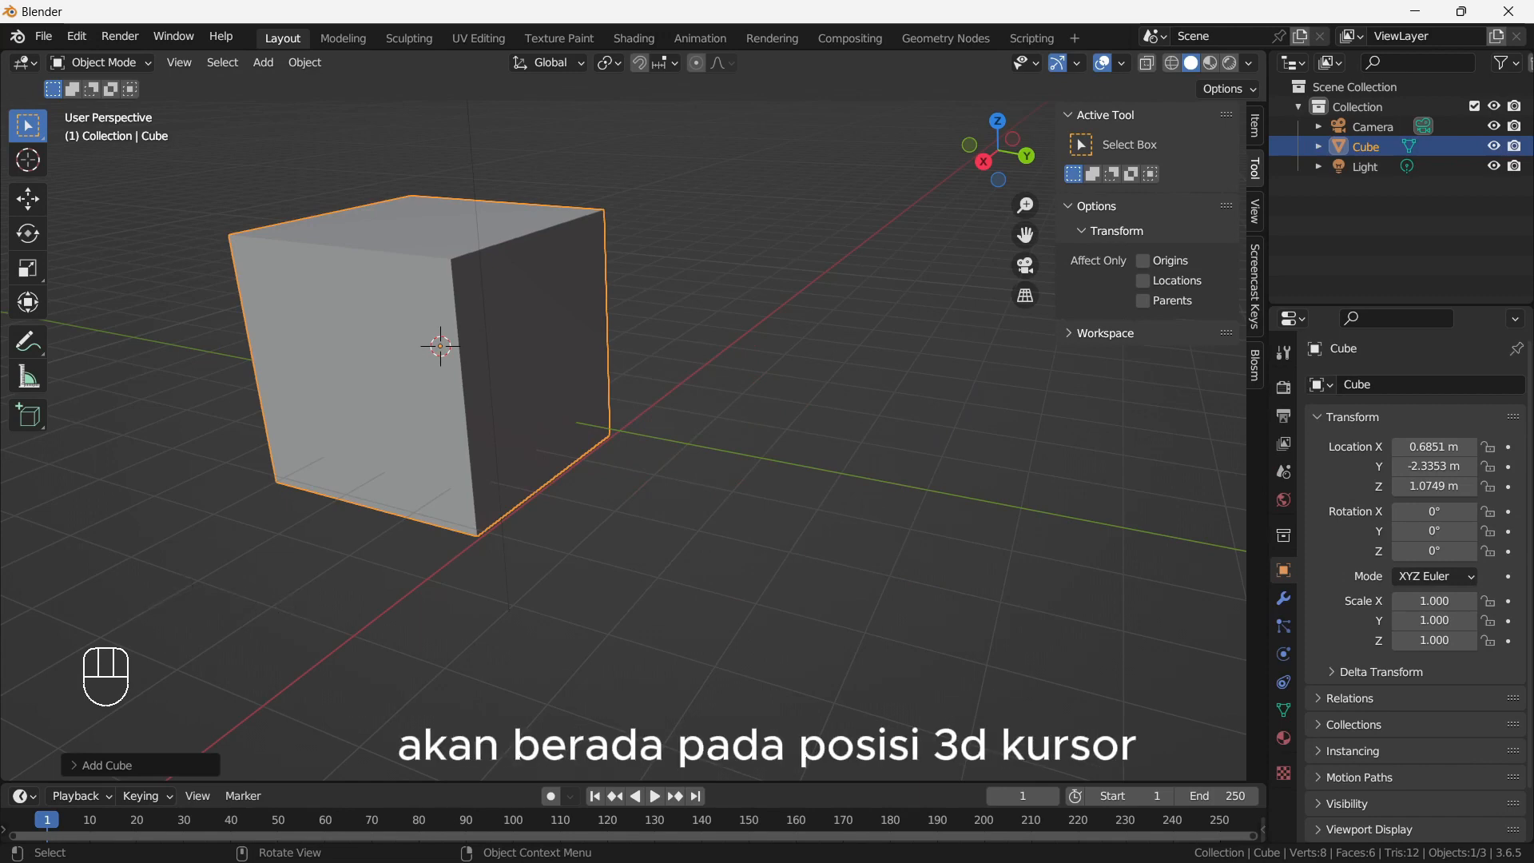
Step: Delete the cube and use the Cursor tool to place the 3D cursor away from the origin on the positive Y side
key(Delete)
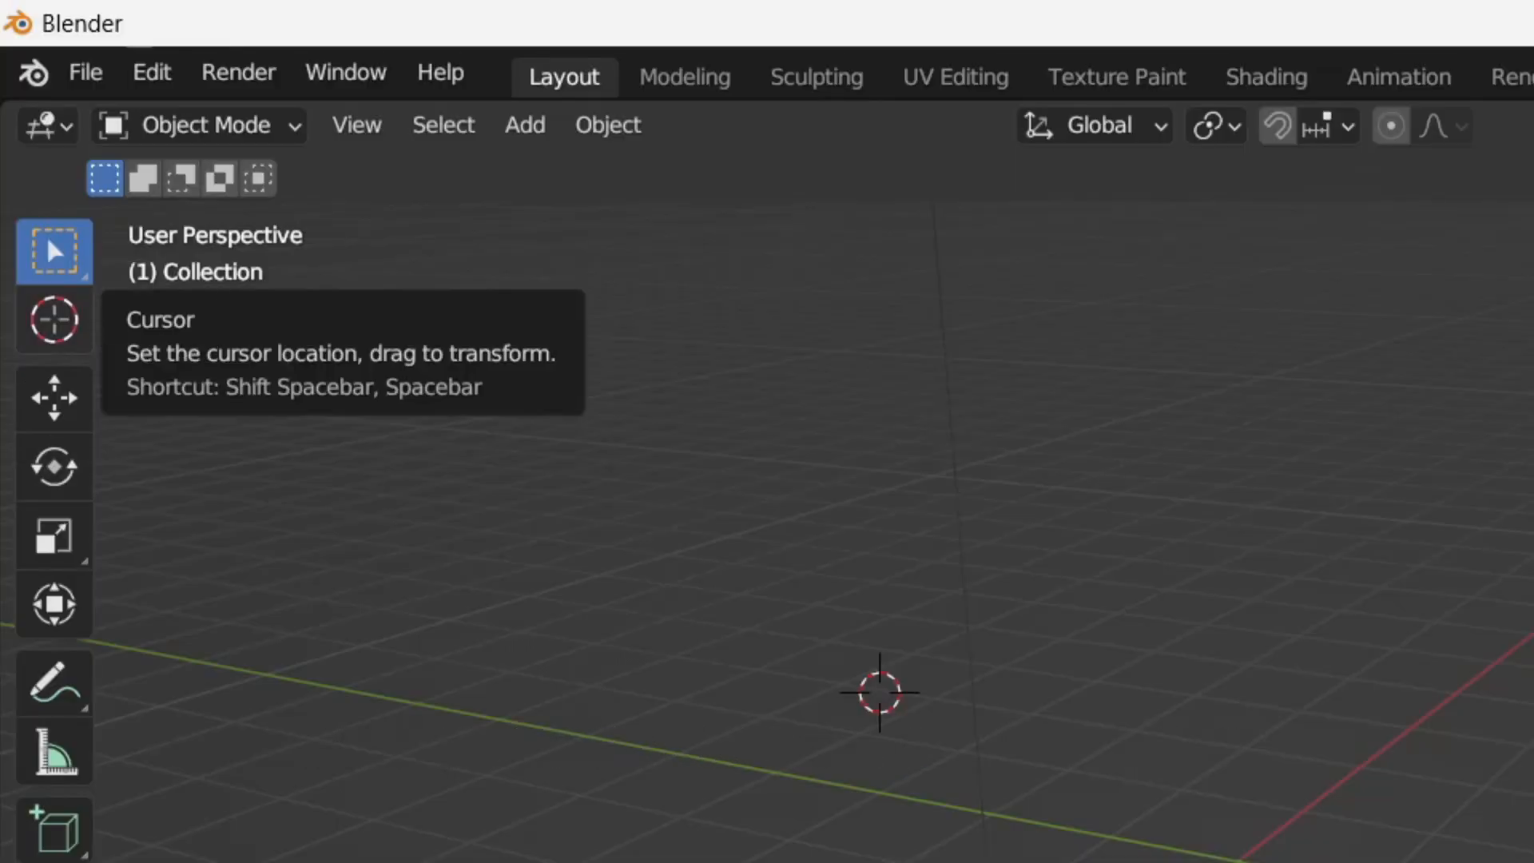
click(55, 319)
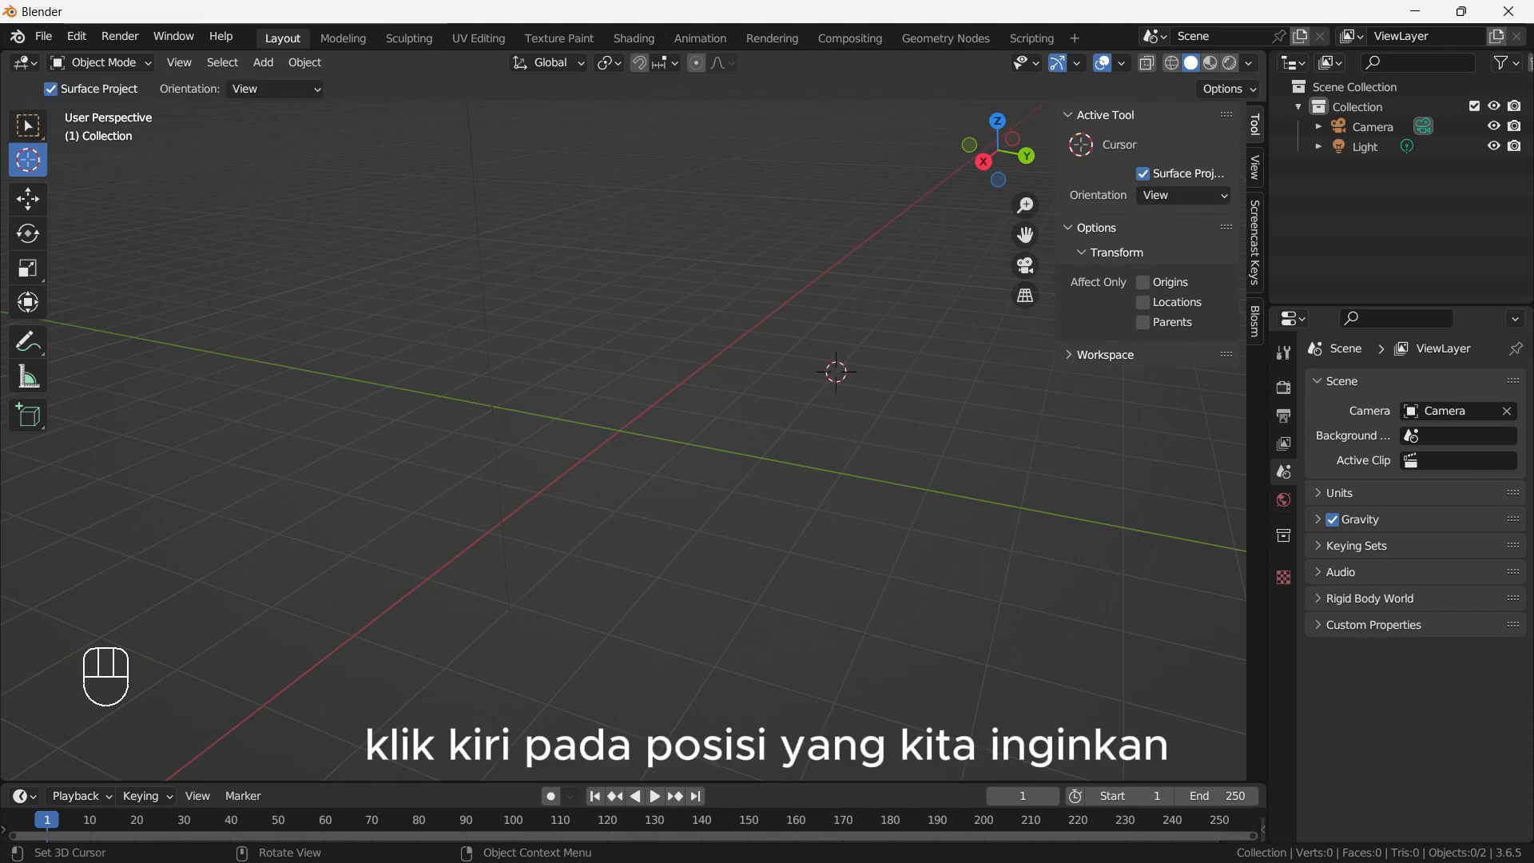
Step: Add a cone mesh at a 3D cursor placed at about X -1.08 m, Y 2.32 m, Z -0.25 m, and delete the cone
click(623, 302)
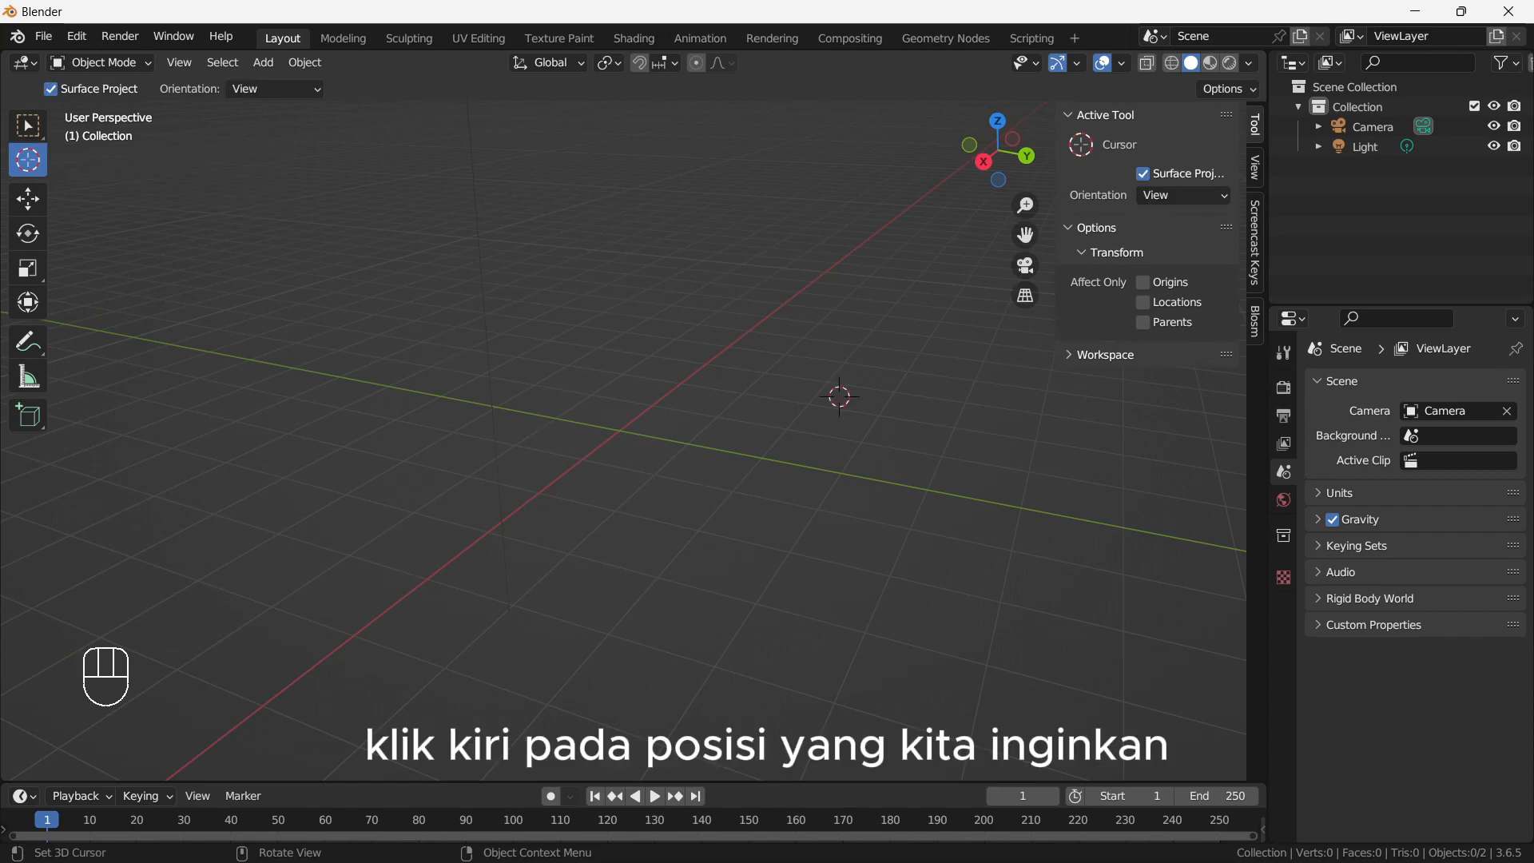
click(658, 358)
click(809, 448)
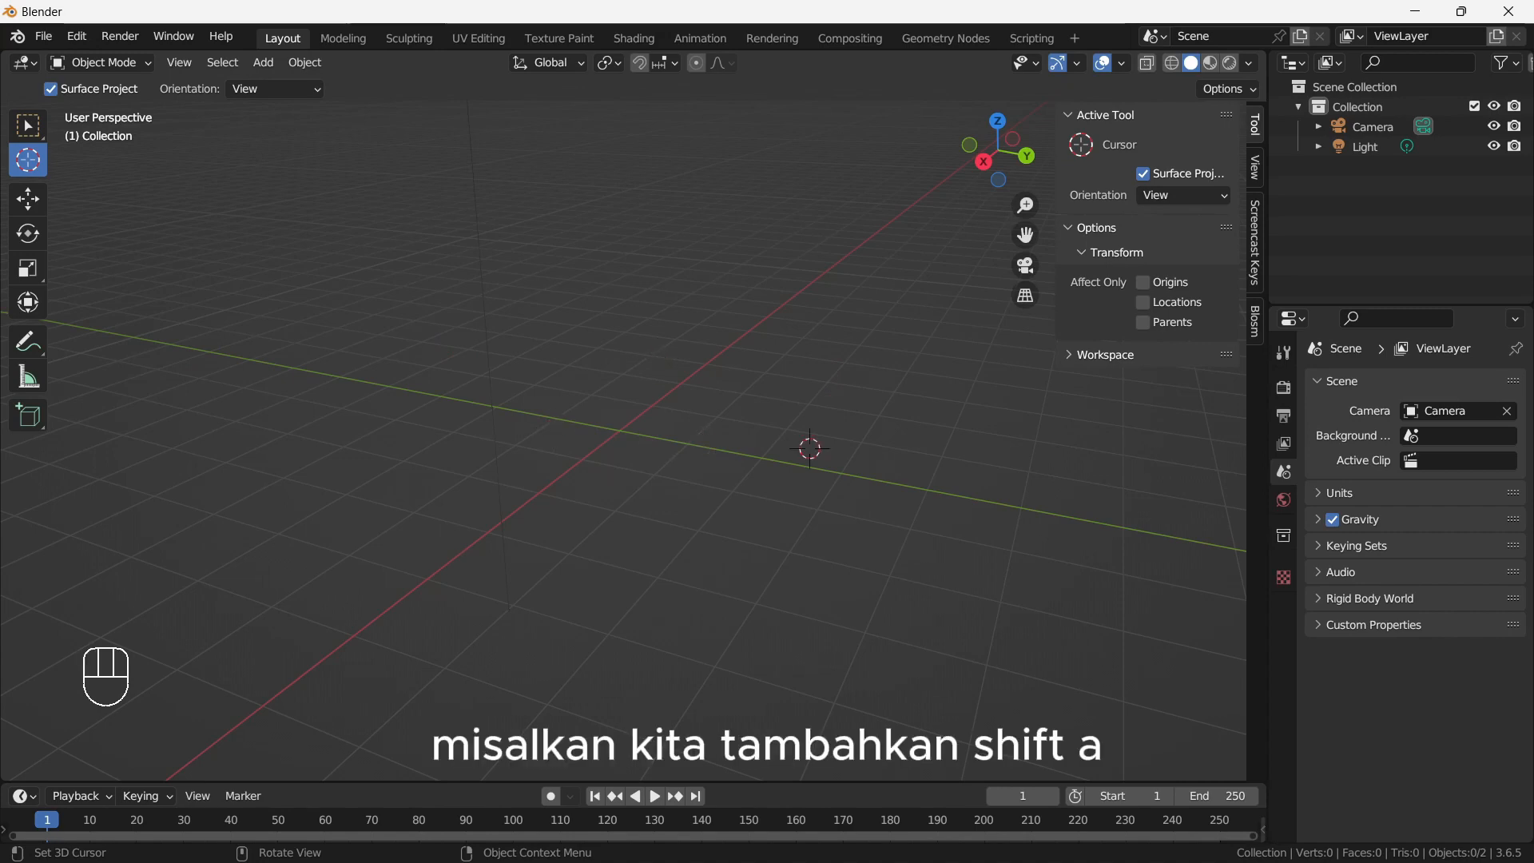
key(shift+a)
mouse_move(821, 457)
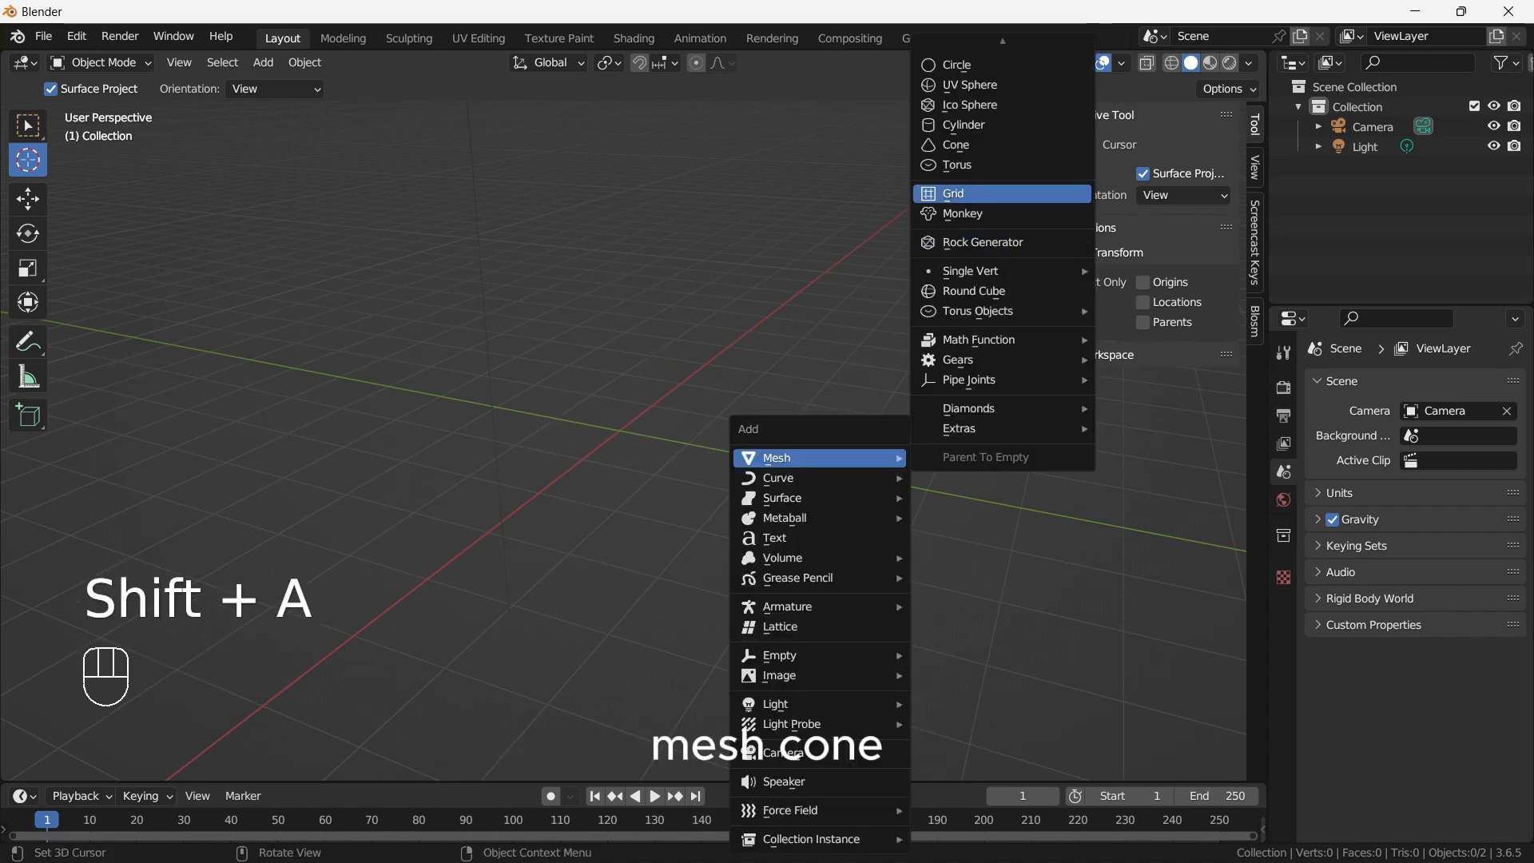
click(955, 145)
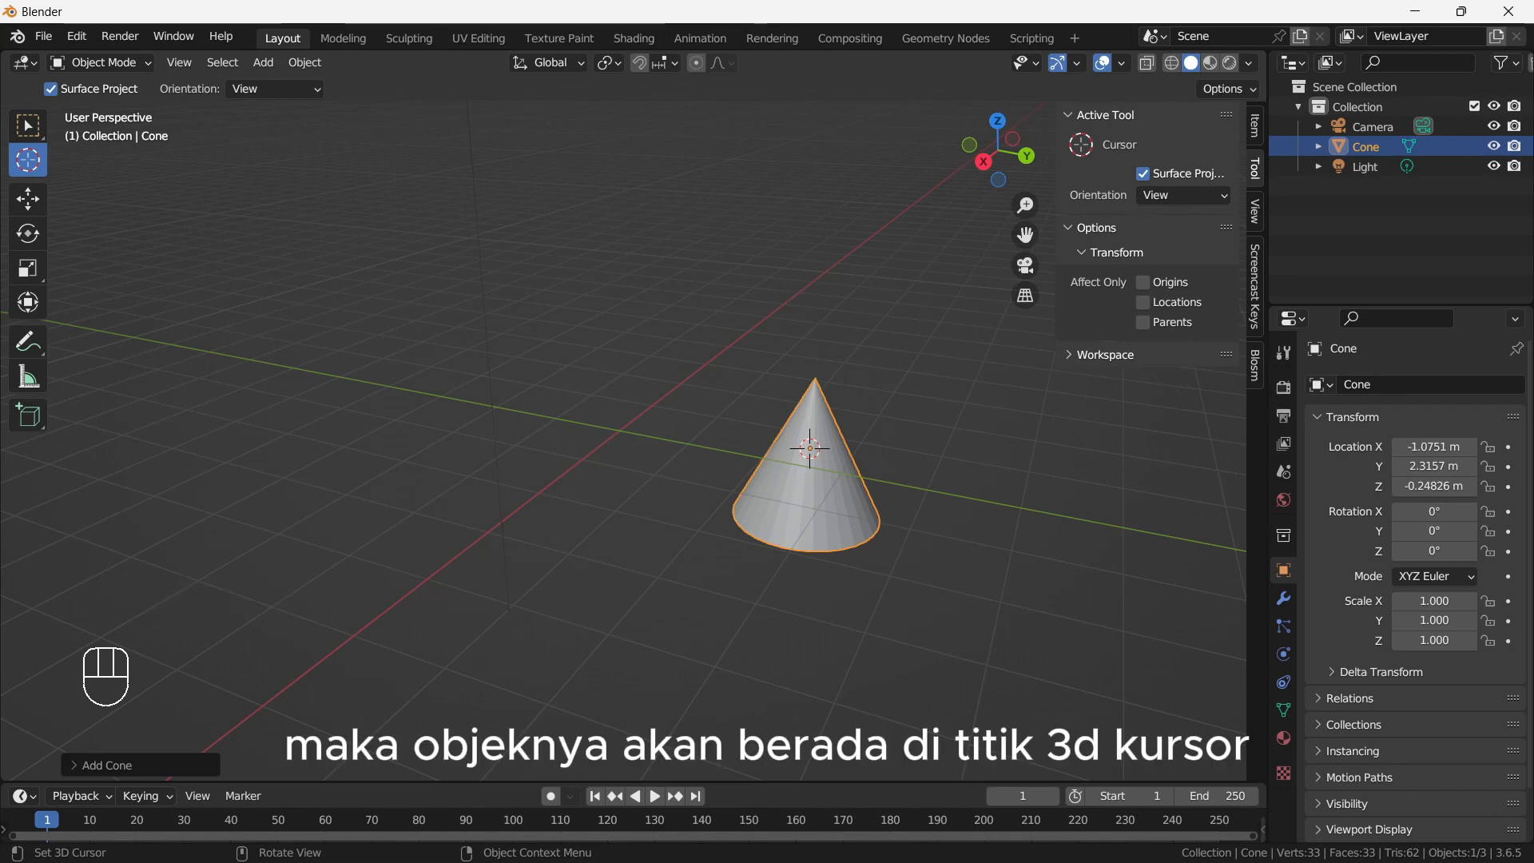
key(Delete)
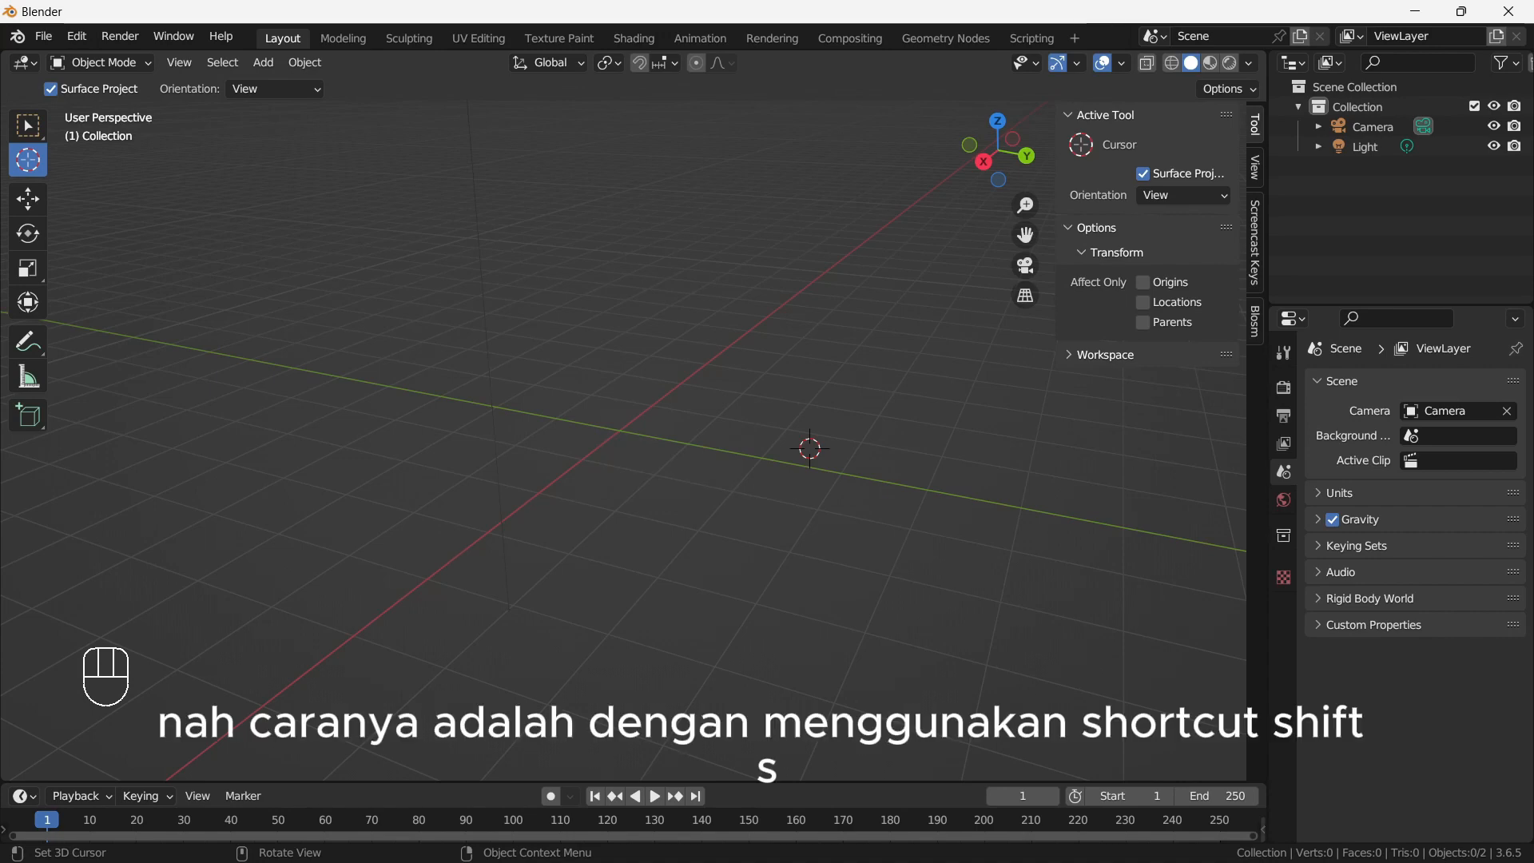
Step: Snap the 3D cursor to the world origin and switch to the Select Box tool
key(shift+s)
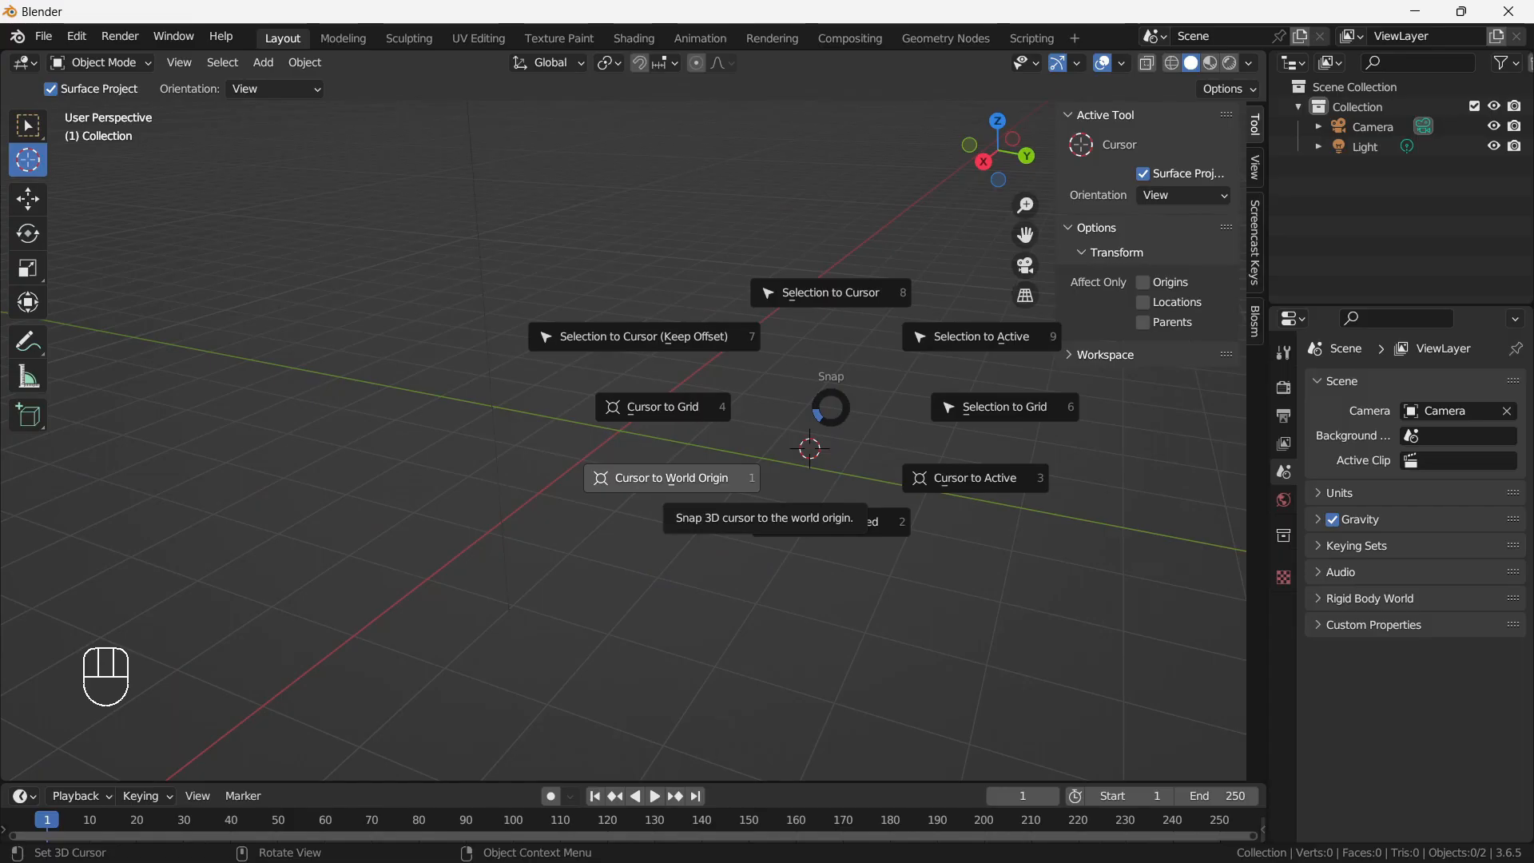
click(462, 615)
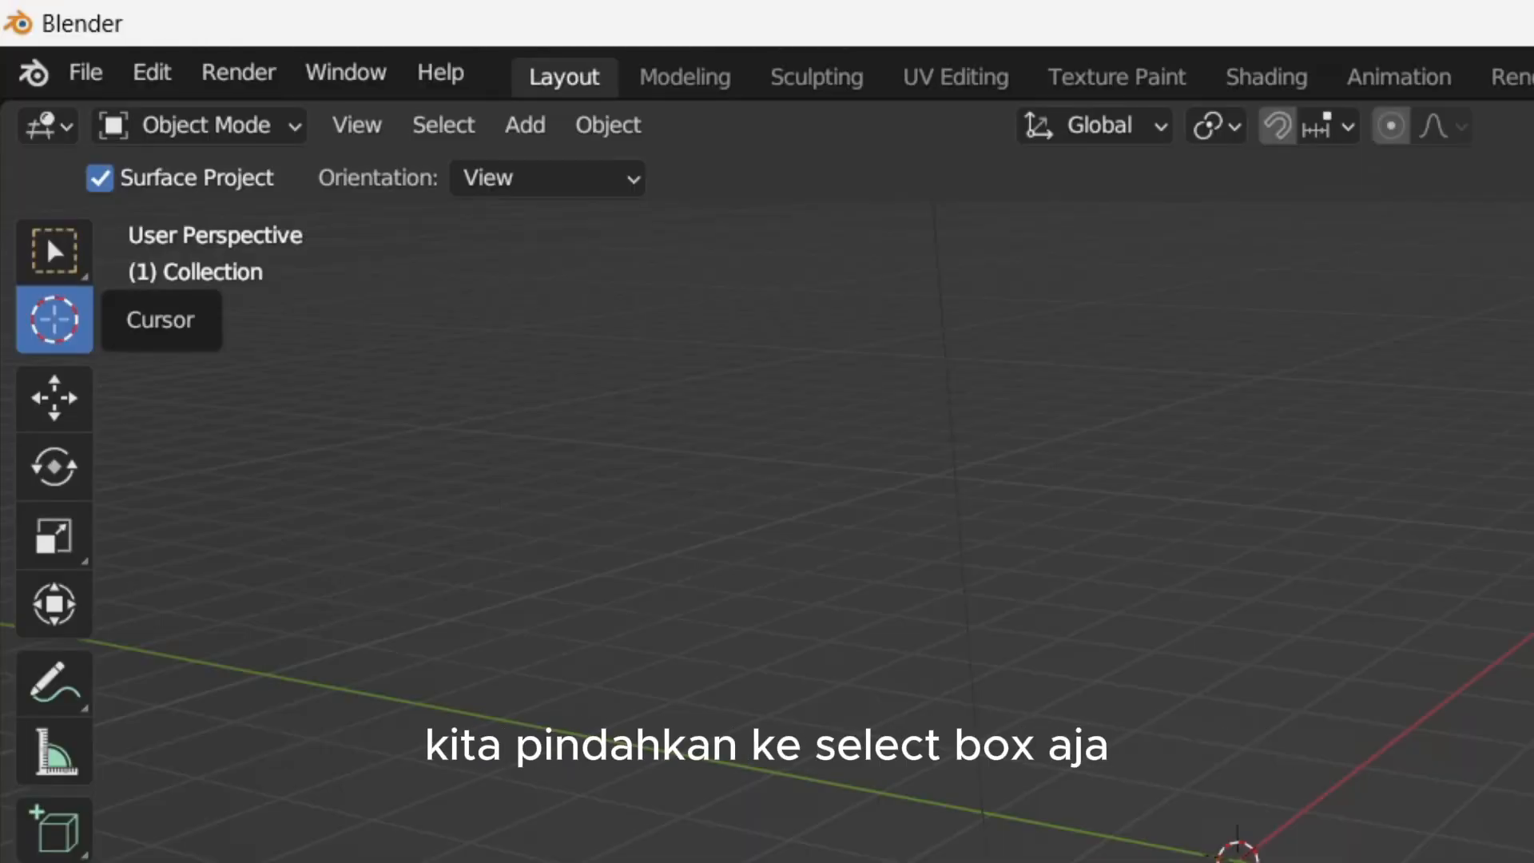
click(46, 233)
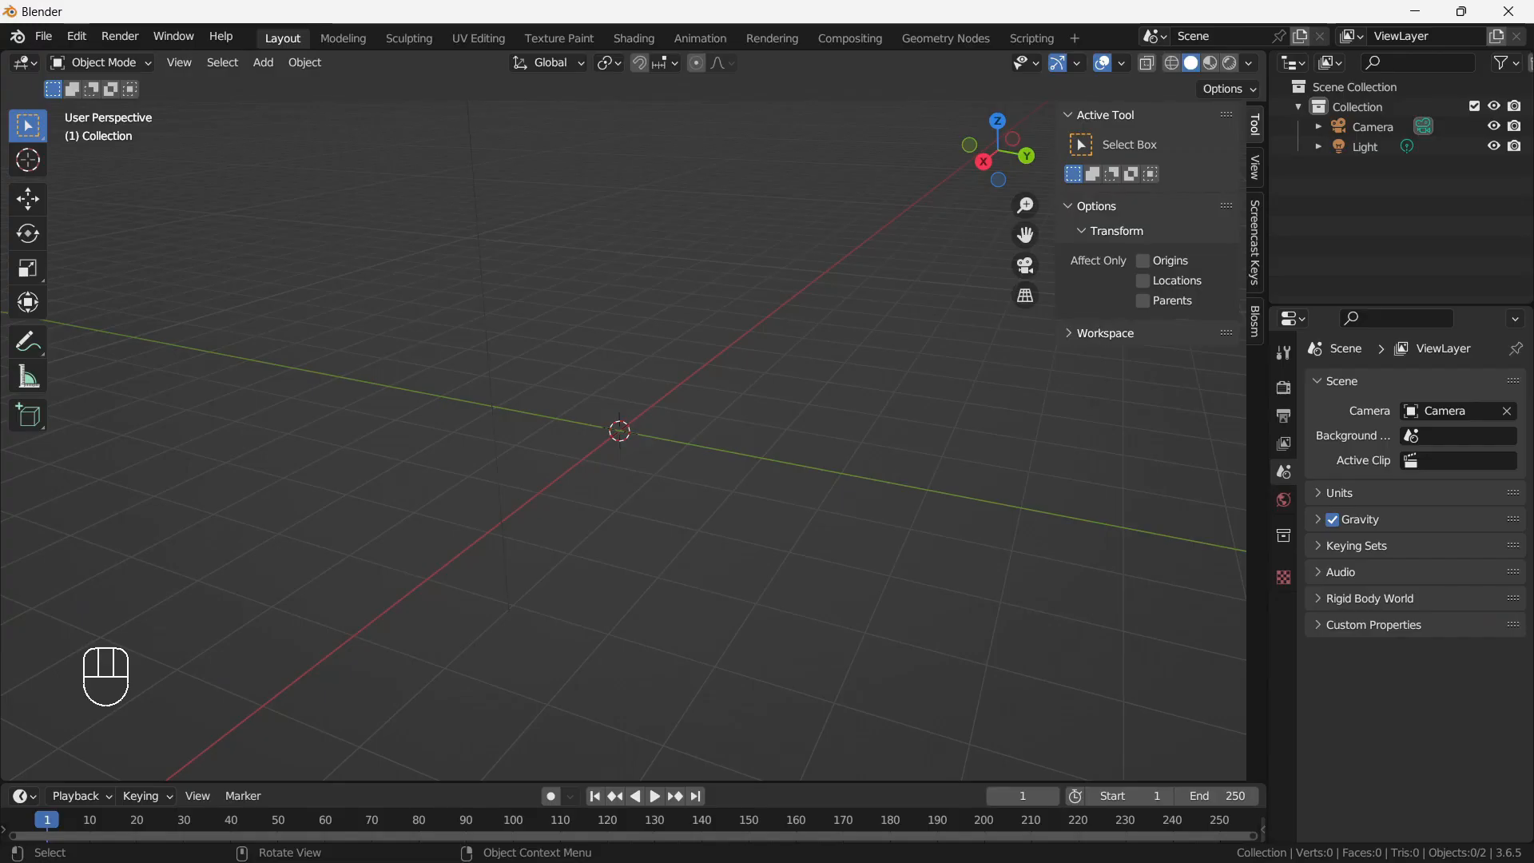
Step: Add a cube mesh at the 3D cursor on the world origin
key(shift+a)
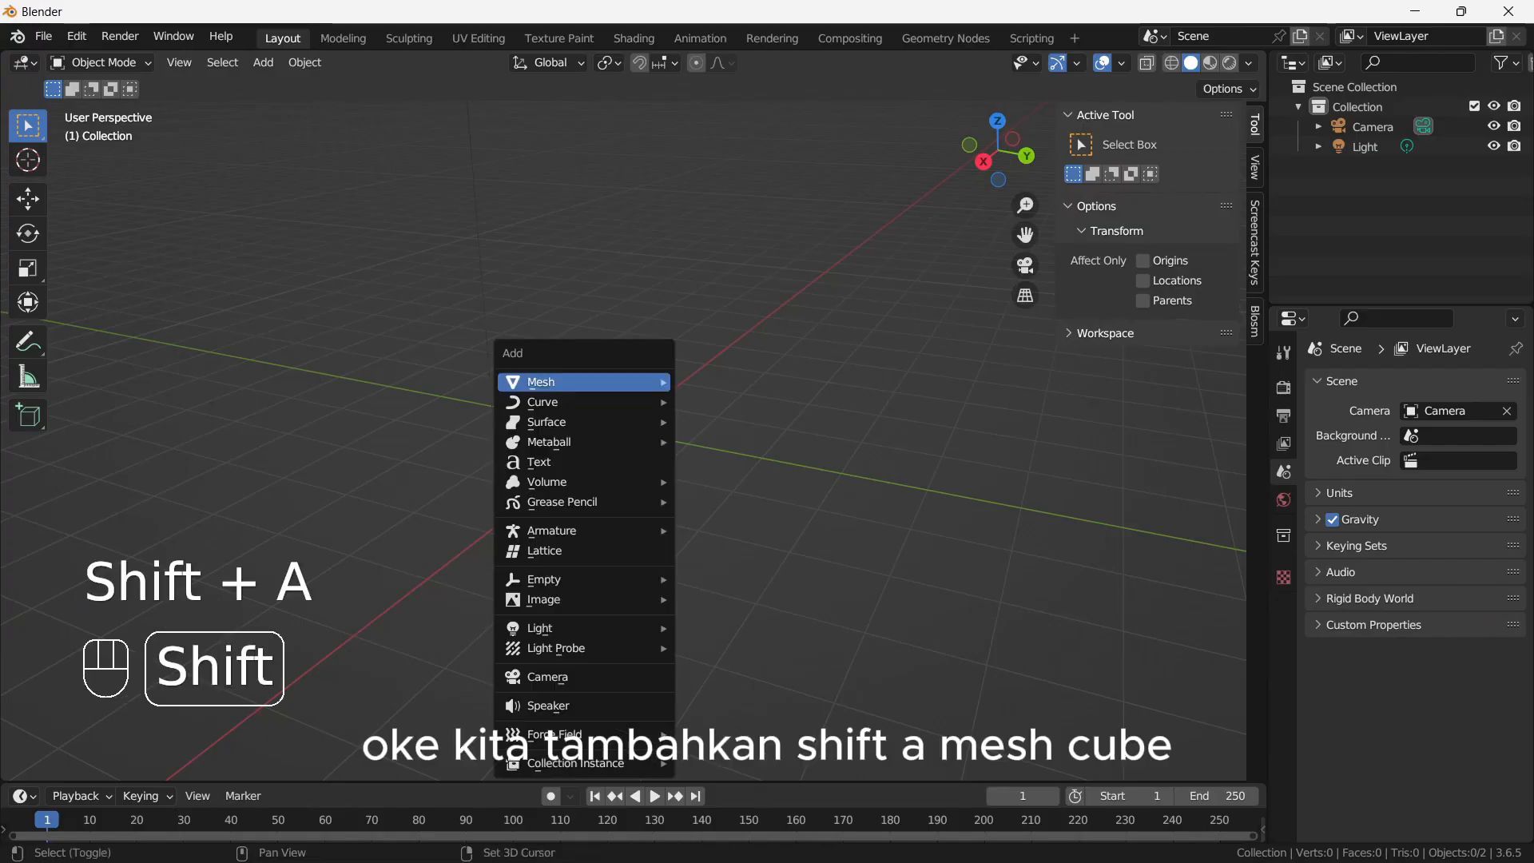
mouse_move(533, 381)
click(711, 403)
scroll(608, 440, down, 3)
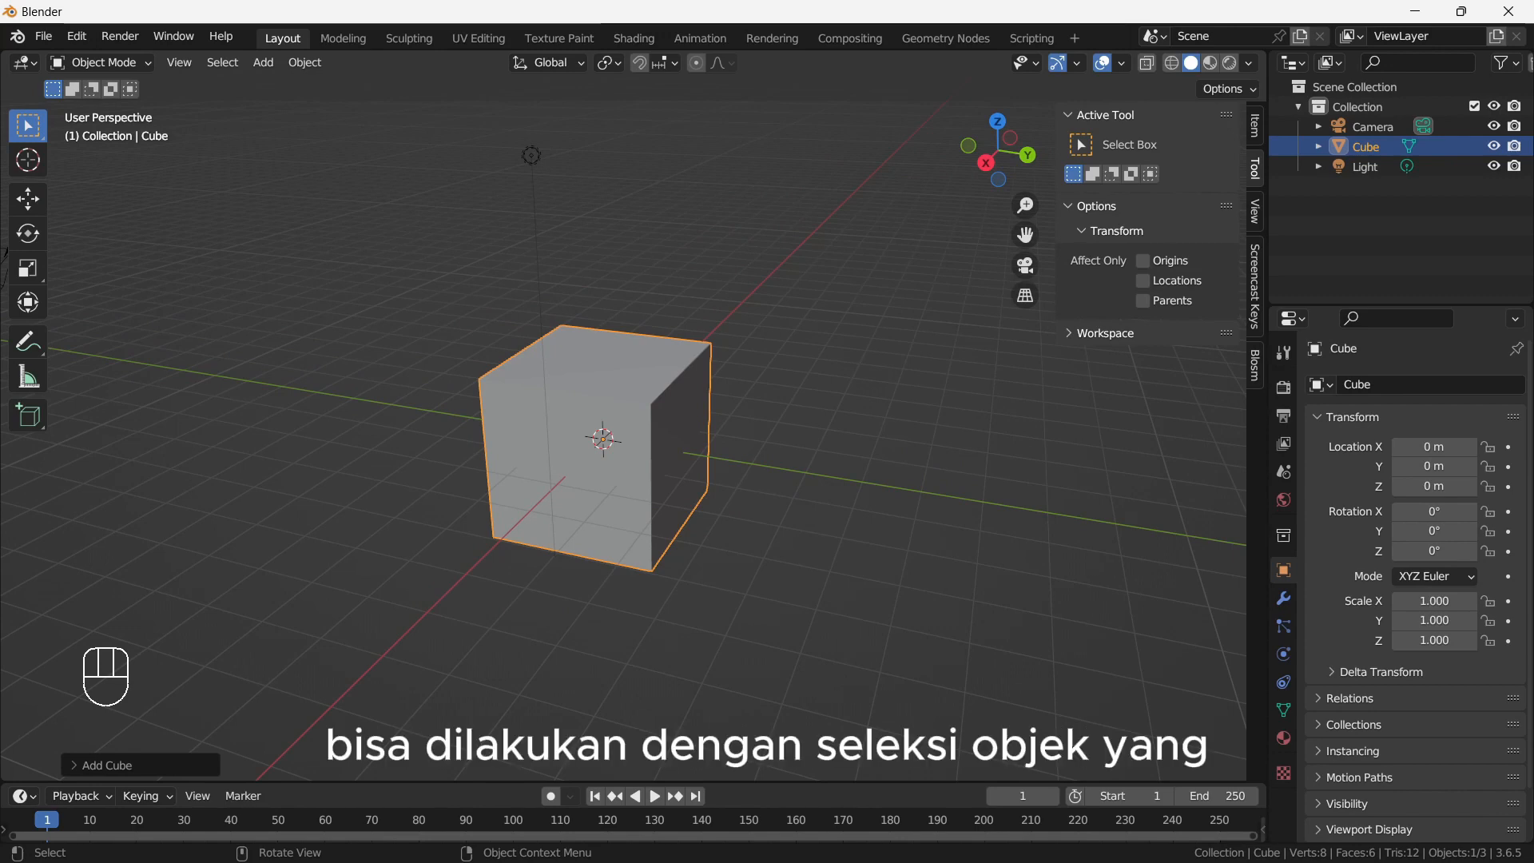
Step: Duplicate the cube, keeping the copy at the original's position
click(807, 511)
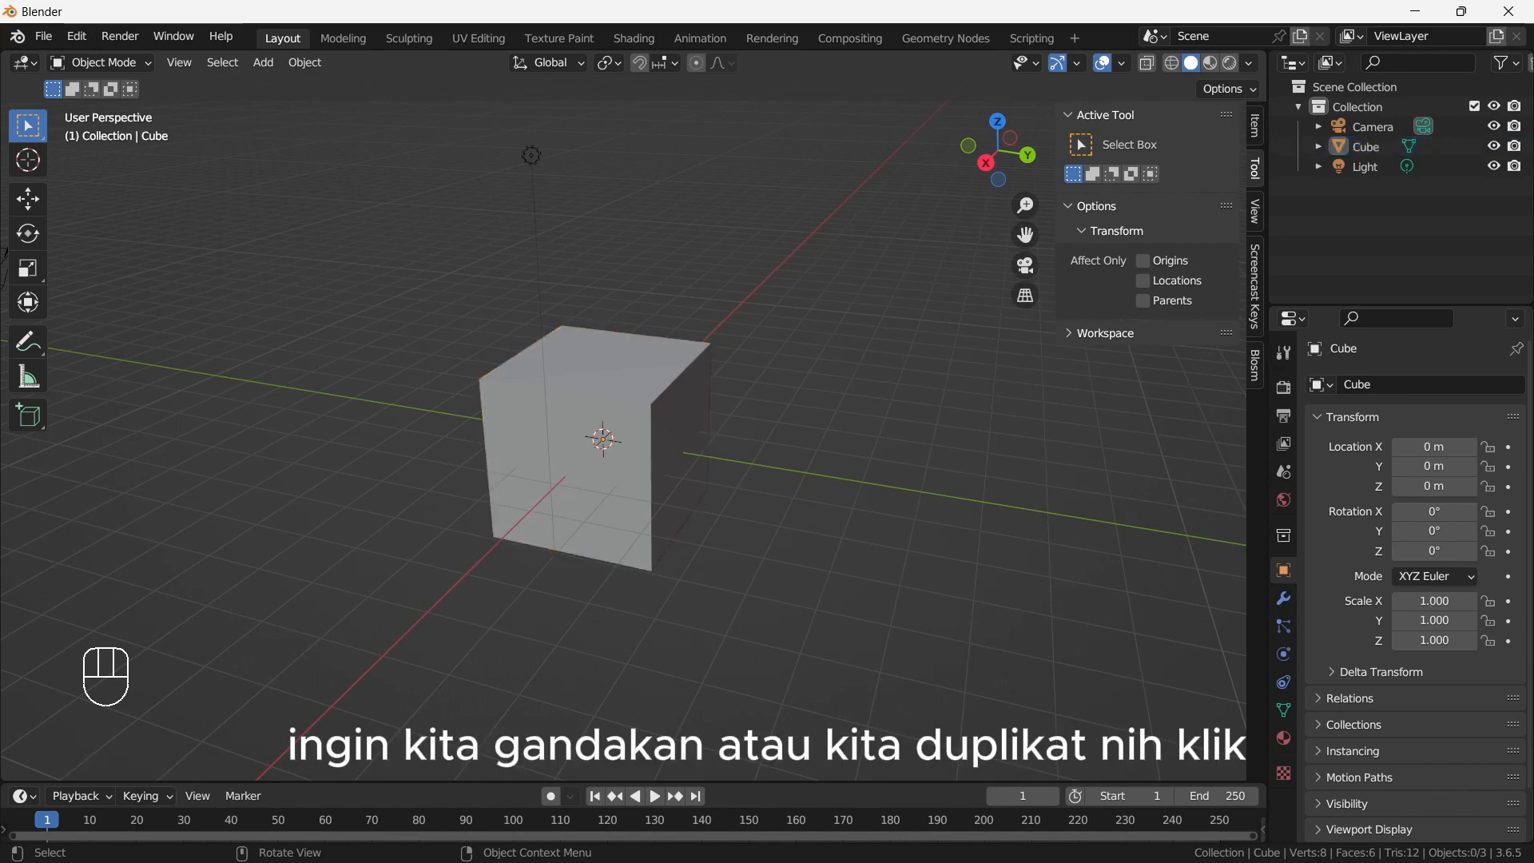
click(596, 448)
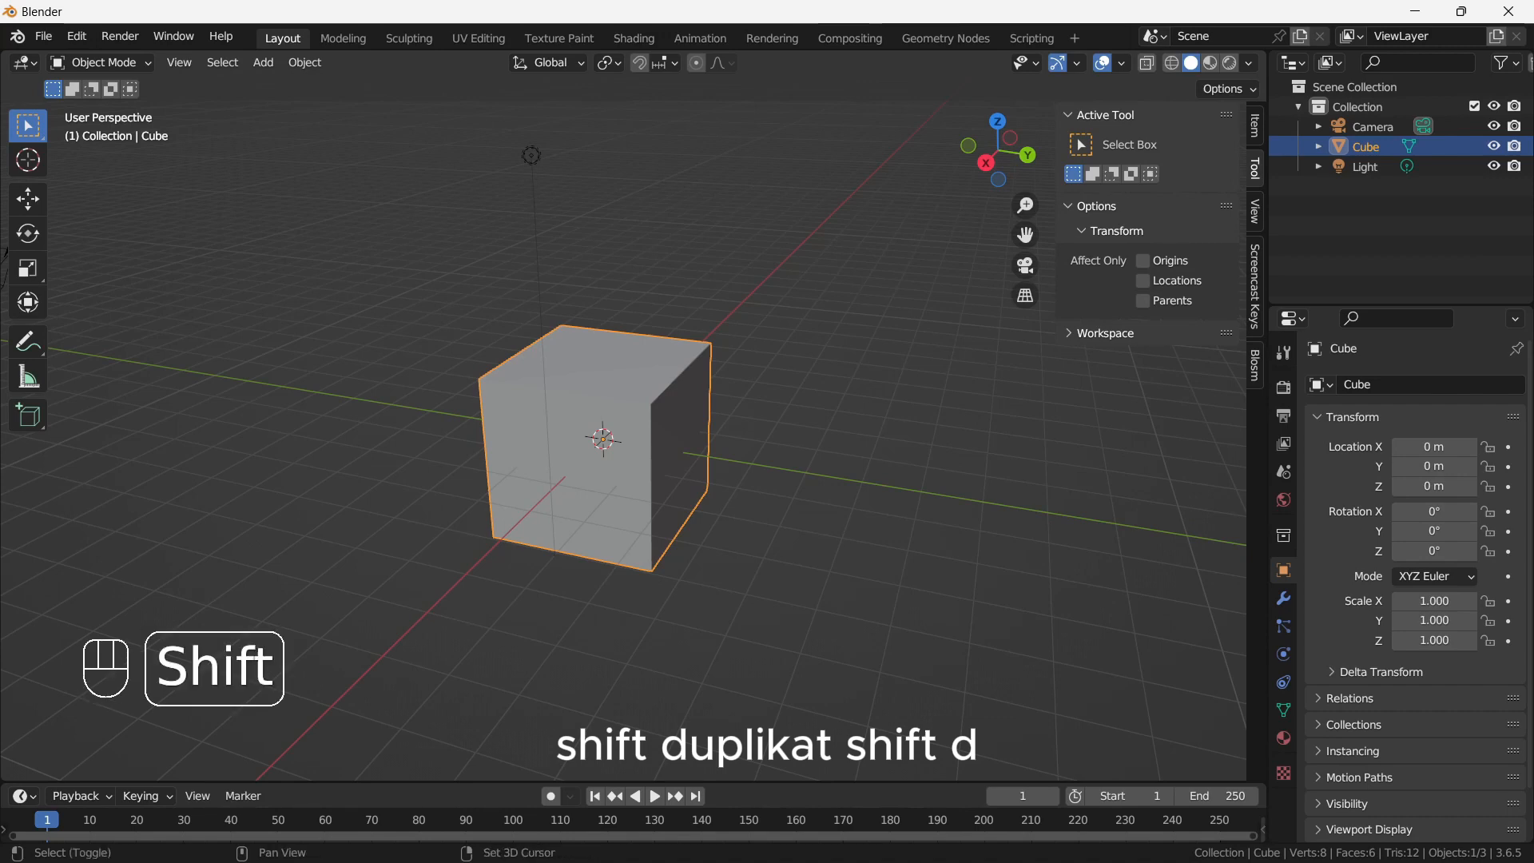
key(shift+d)
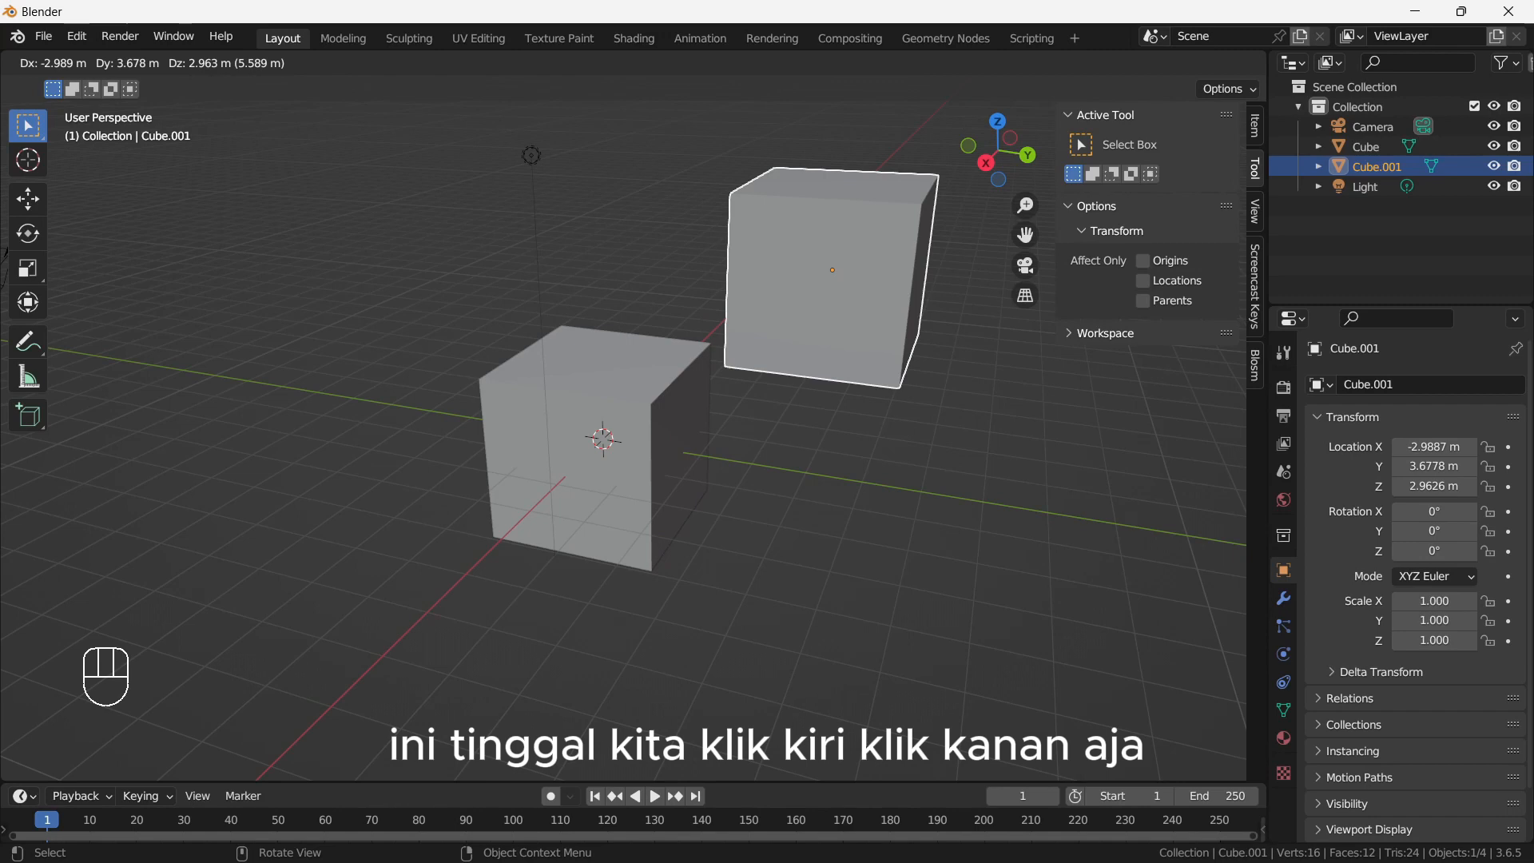
key(Escape)
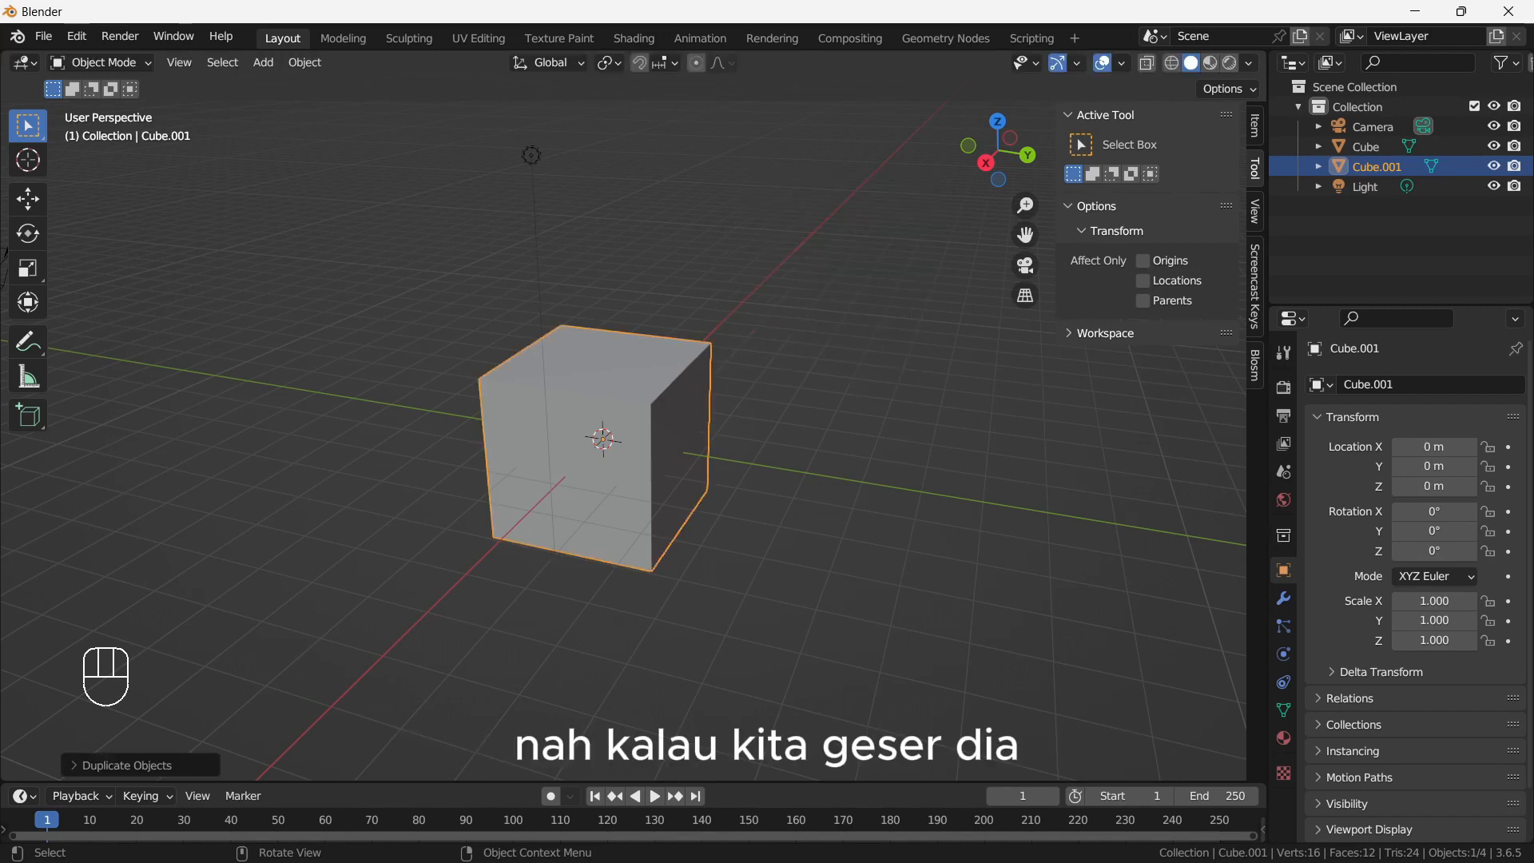
key(g)
key(Escape)
key(g)
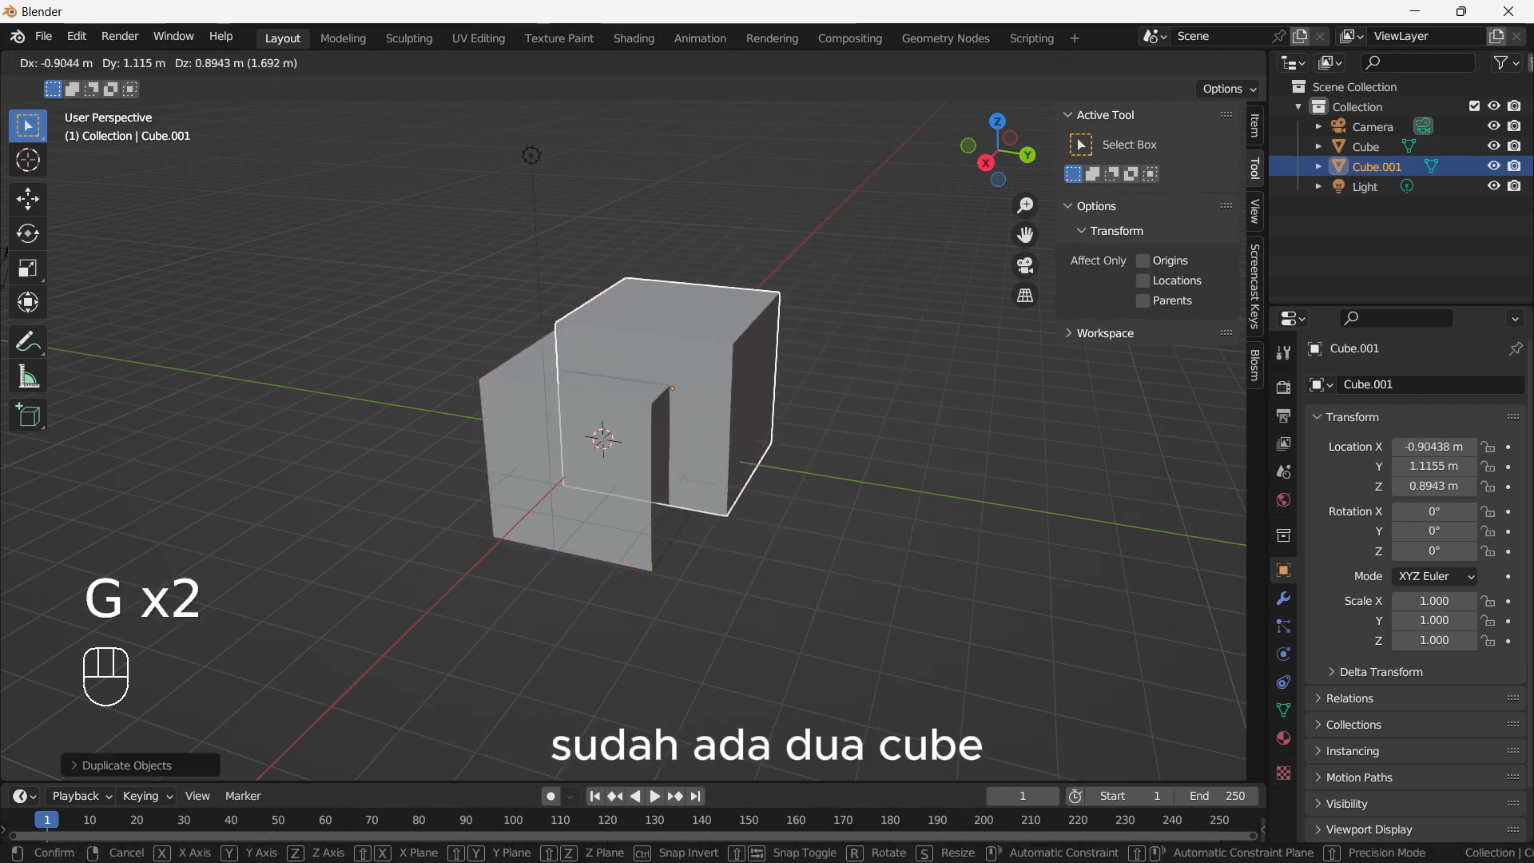
key(g)
key(Escape)
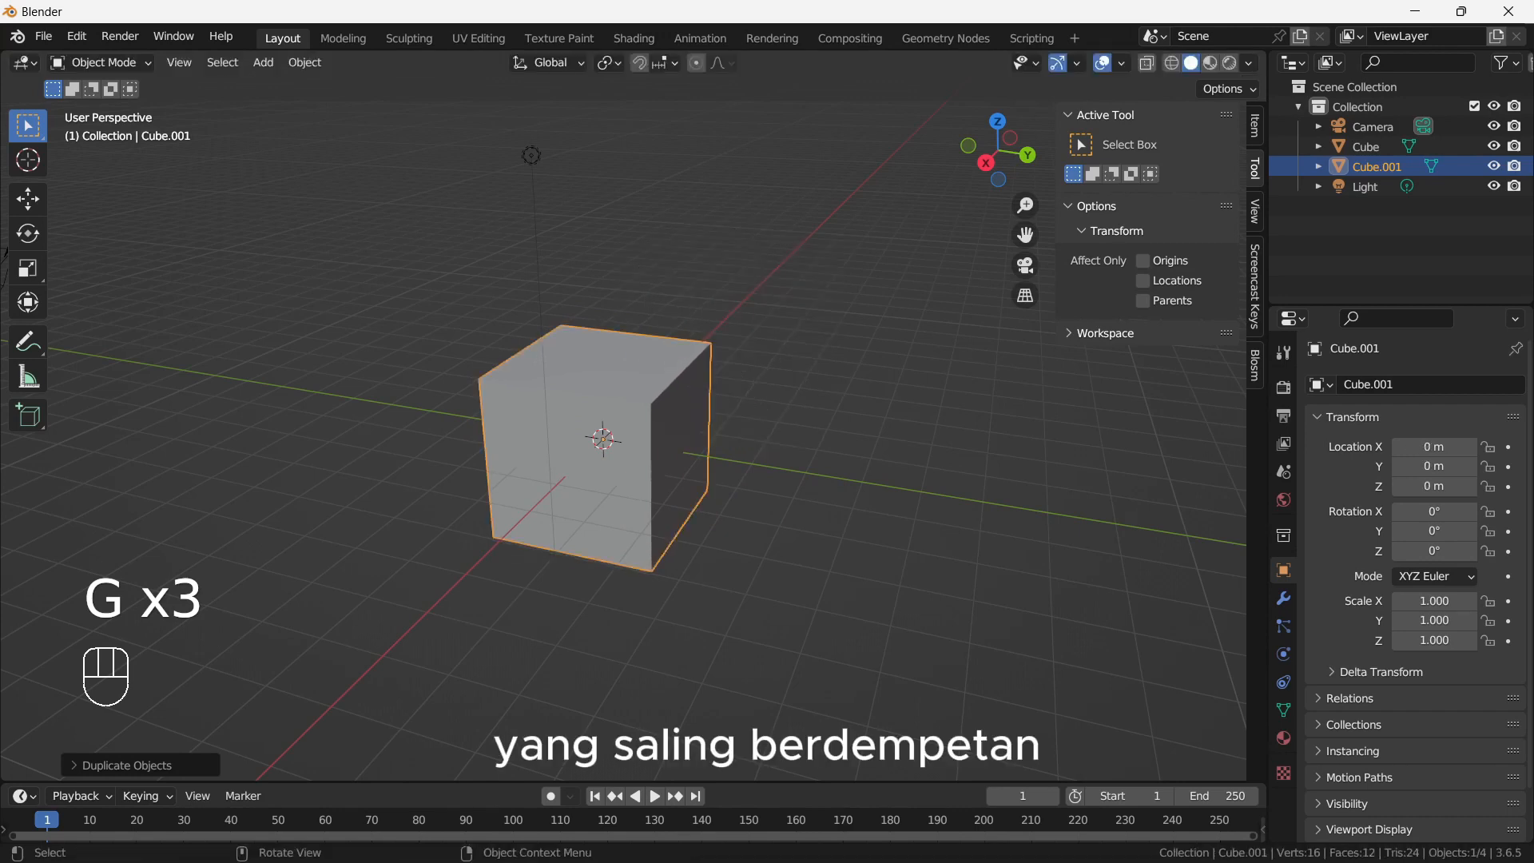
key(g)
key(Escape)
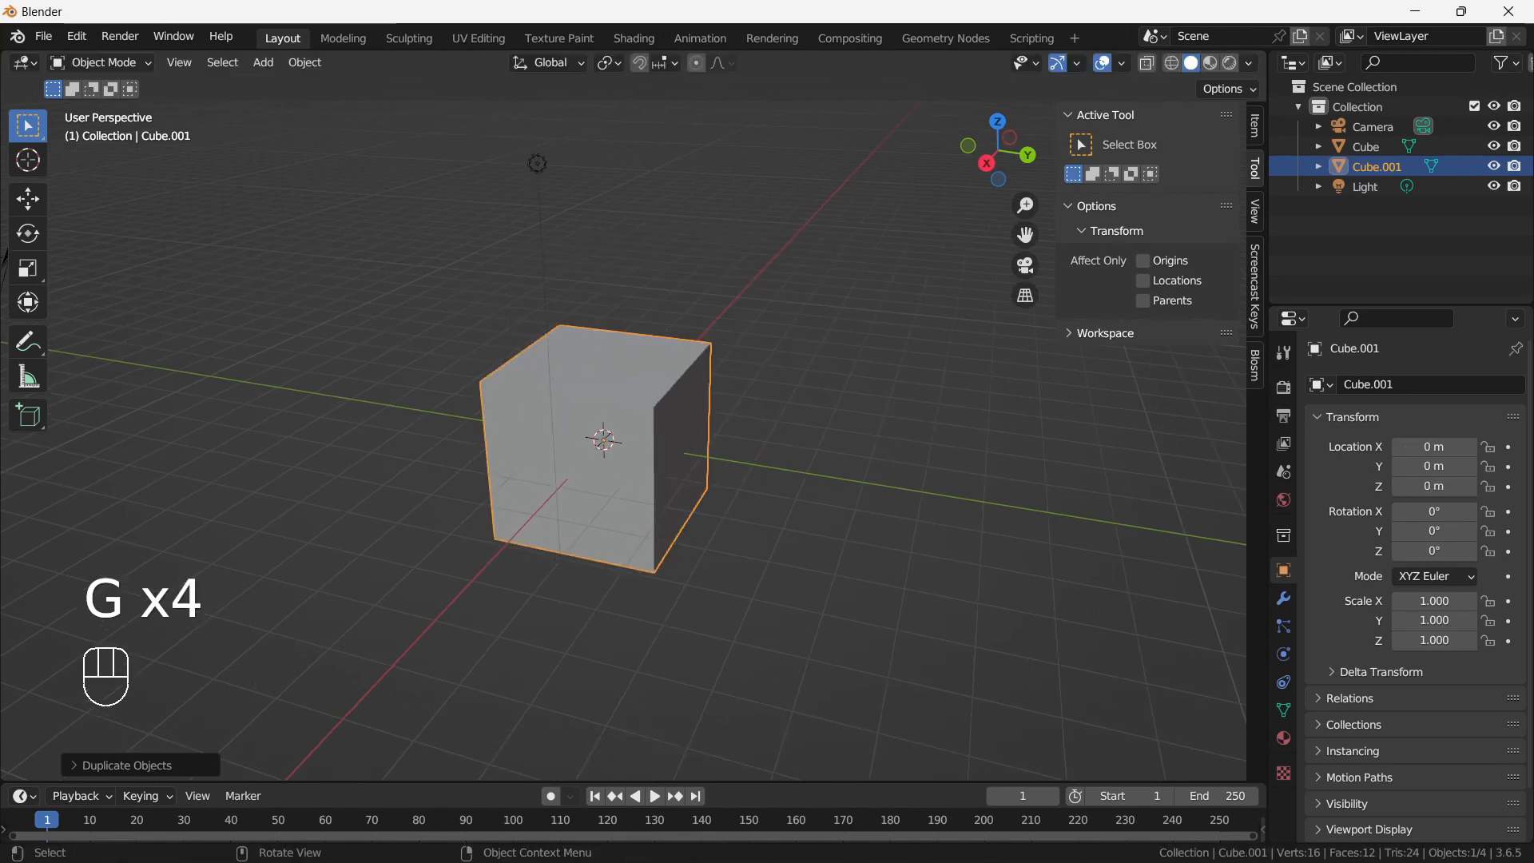
Step: Move the duplicate cube about 4.25 m along the positive Y axis so it stands beside the original
key(g)
key(x)
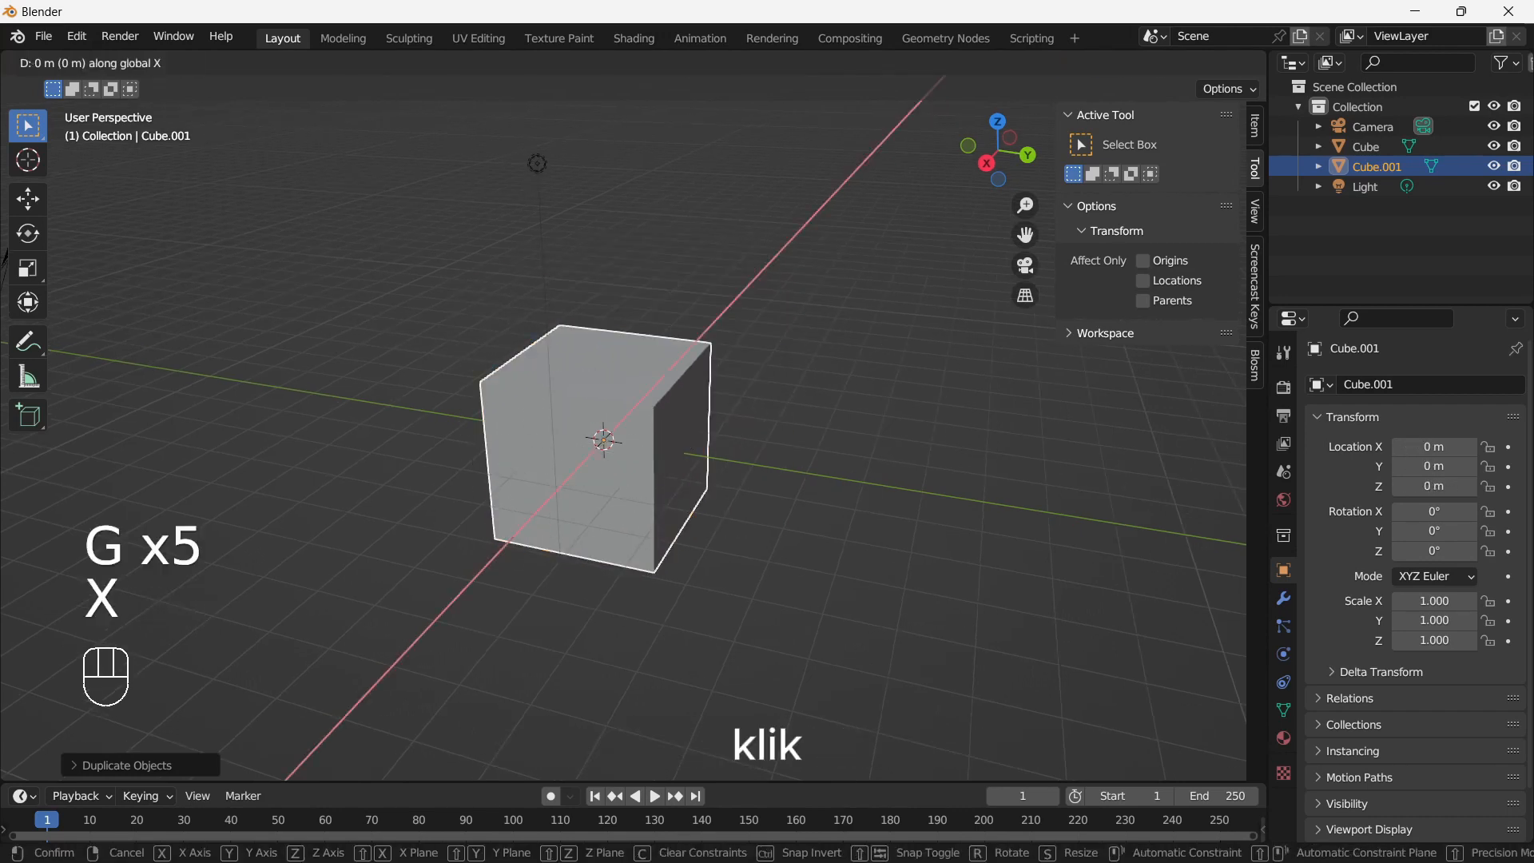
key(y)
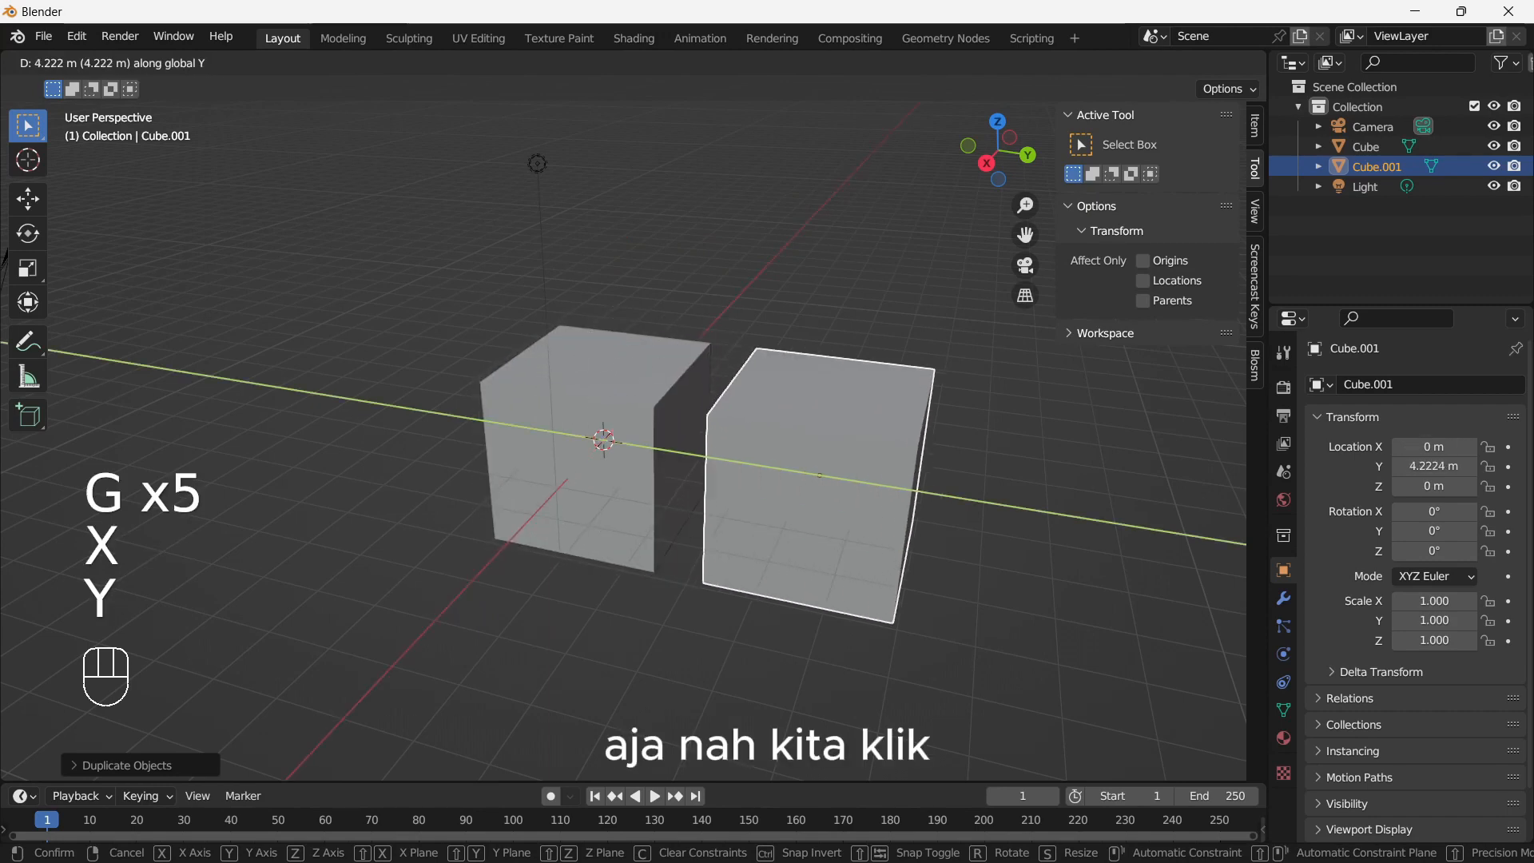
click(821, 476)
Step: Select the duplicate cube on the positive Y side and delete it
middle_drag(867, 544, 833, 525)
key(x)
click(559, 436)
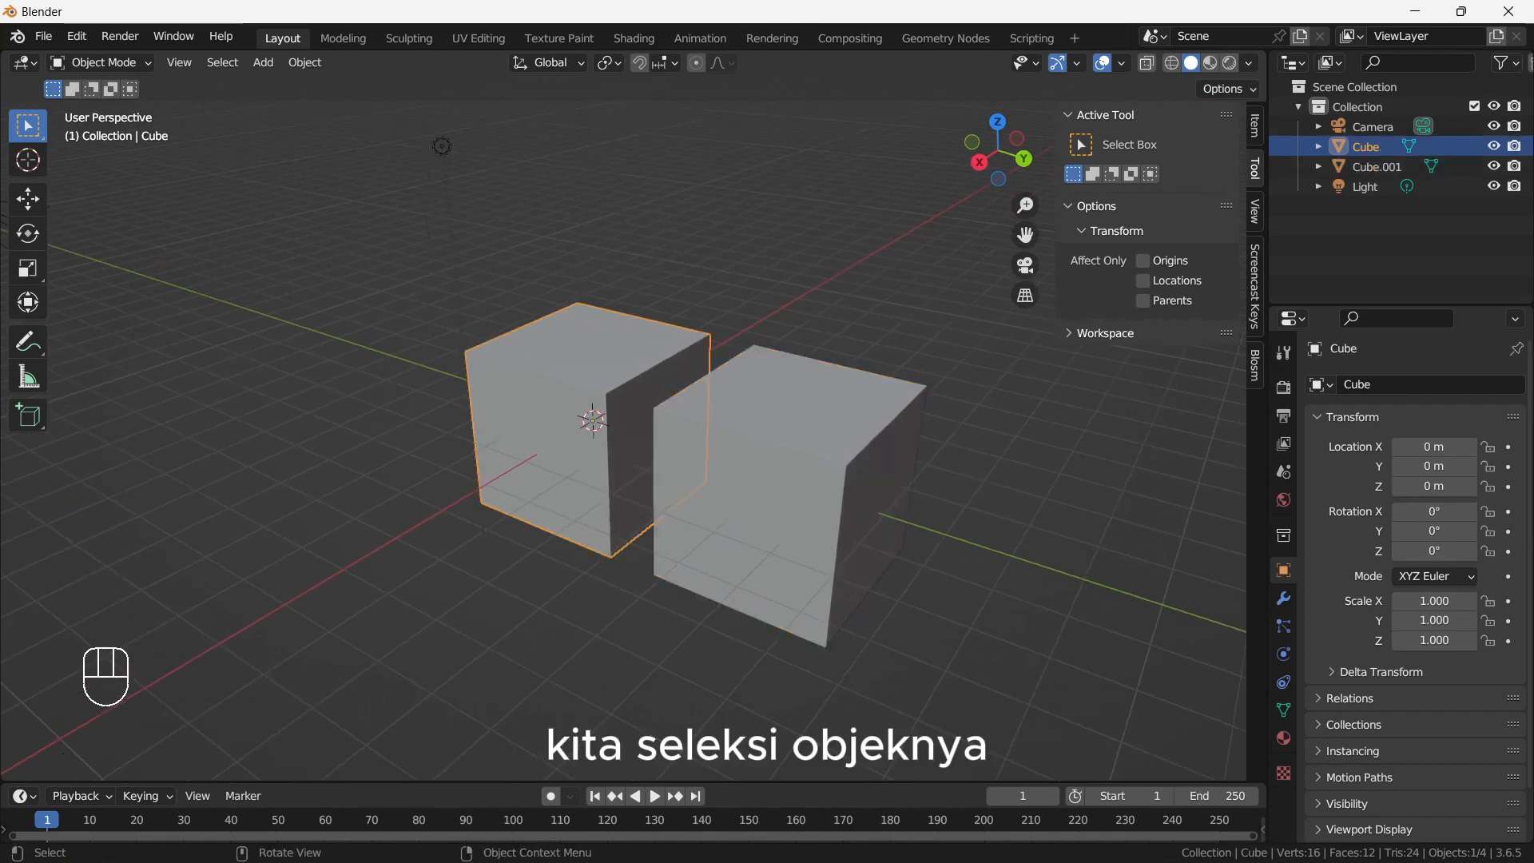
click(760, 488)
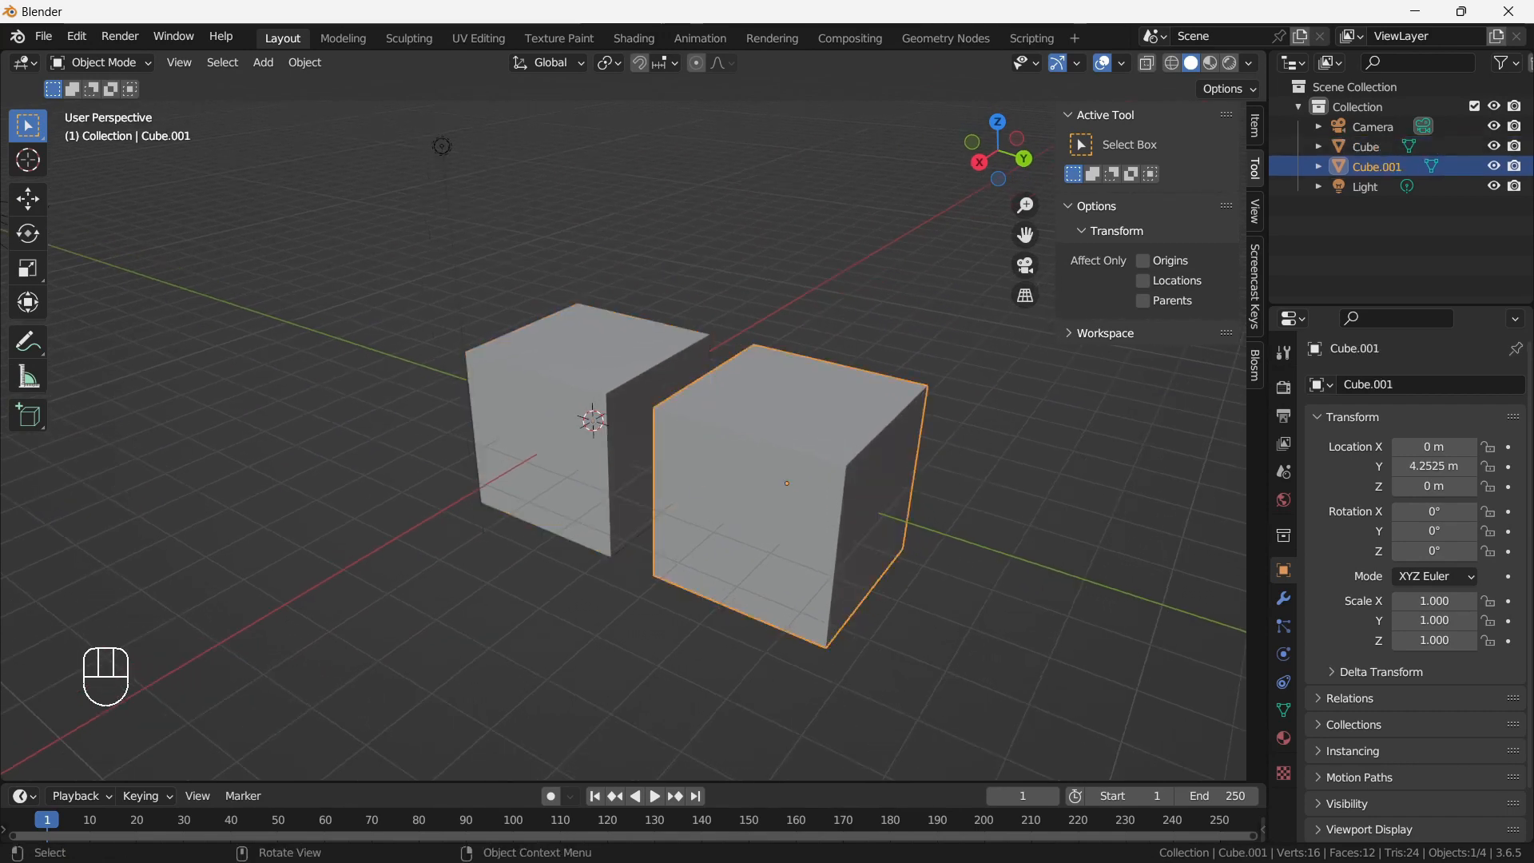
key(x)
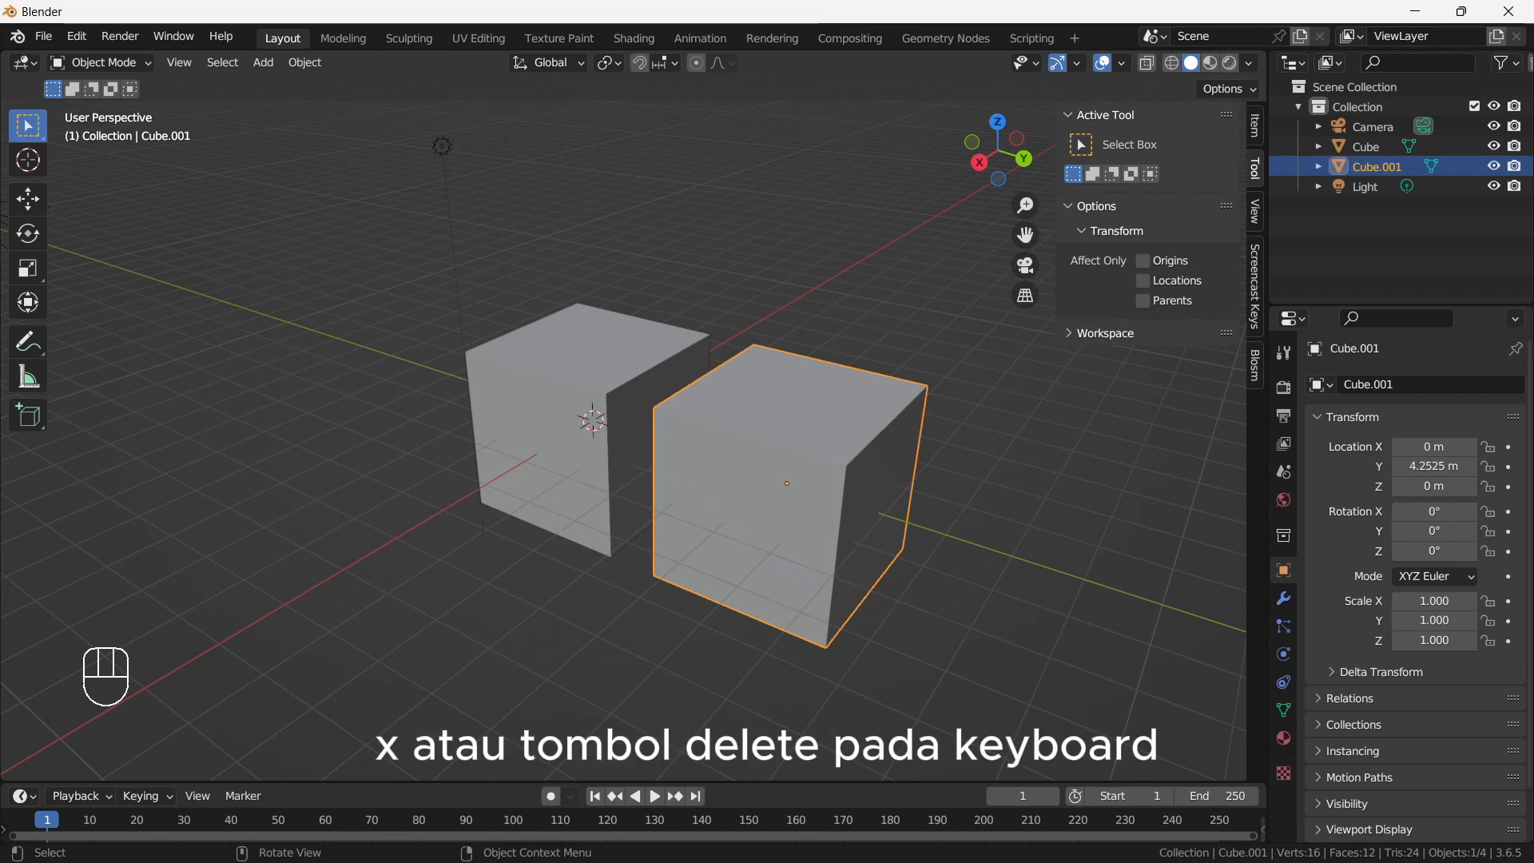
key(Delete)
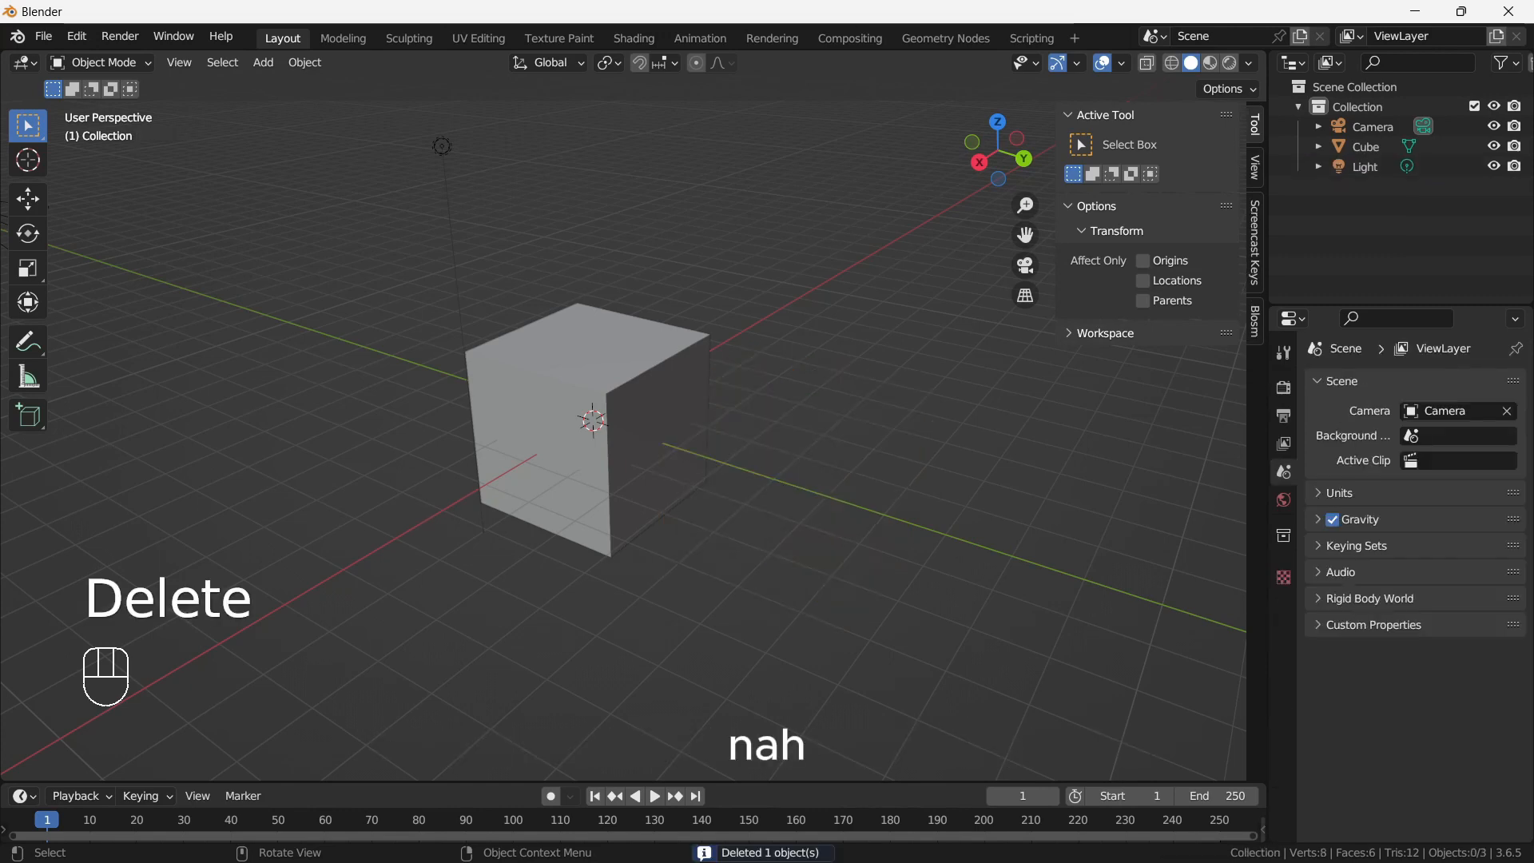
Step: Duplicate the remaining cube to about X -2.13 m, Y 3.33 m, Z -0.47 m, and delete the copy
click(547, 460)
key(shift+d)
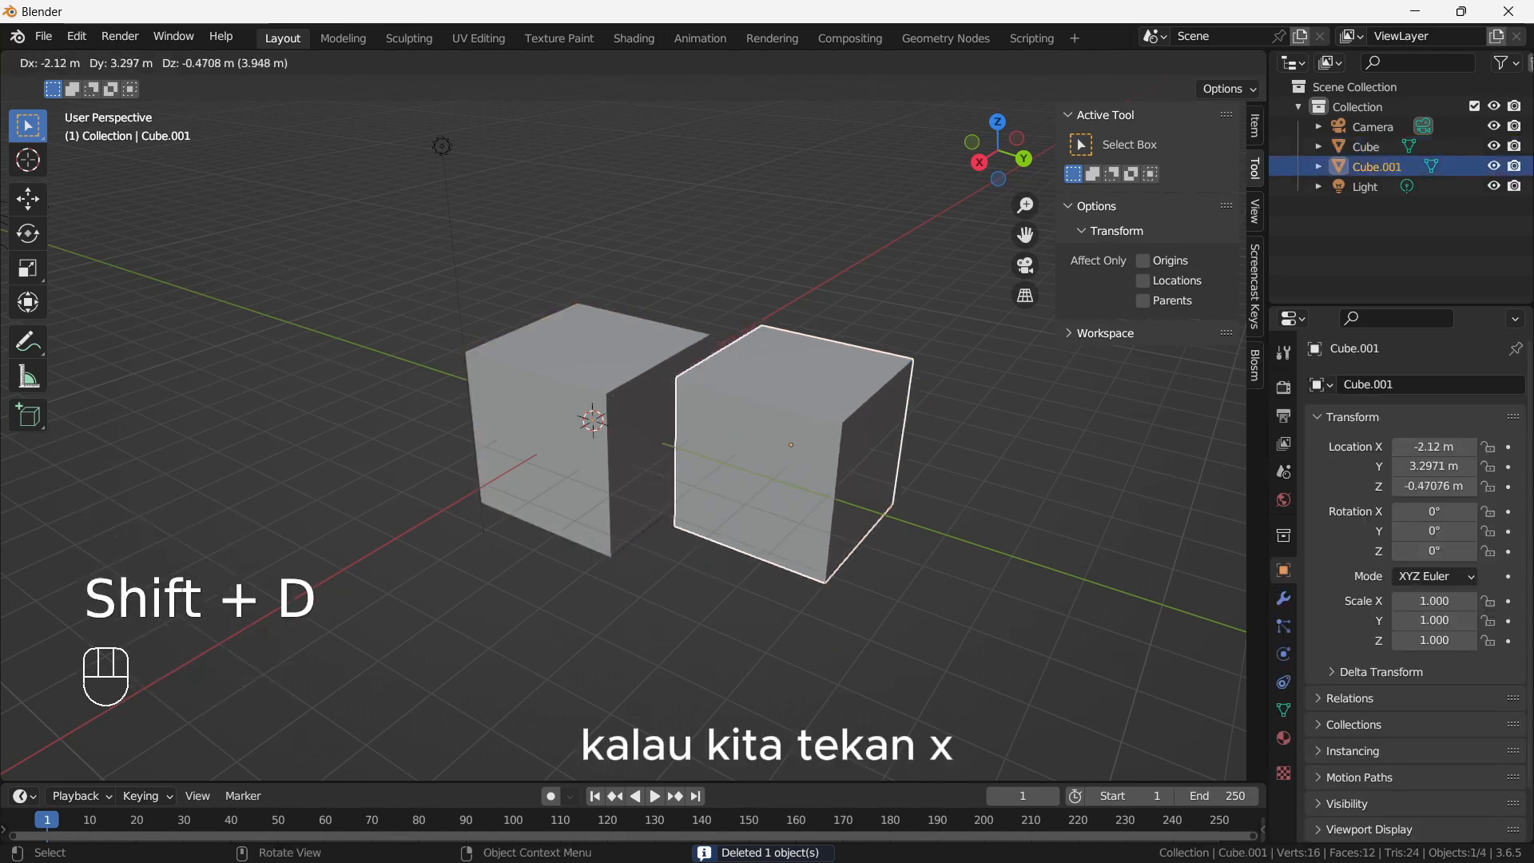
click(751, 484)
key(x)
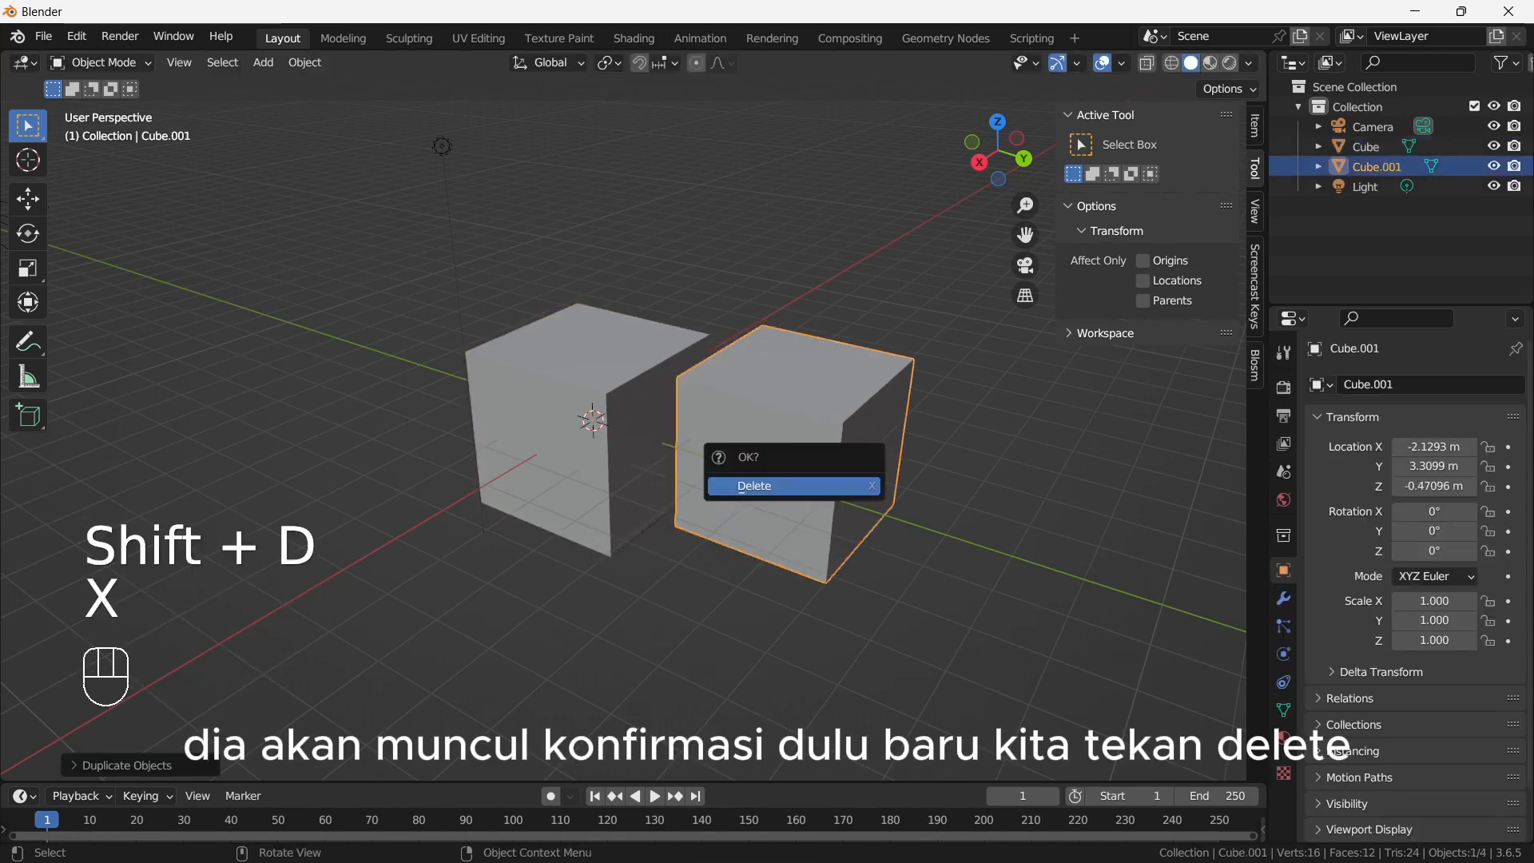
click(754, 486)
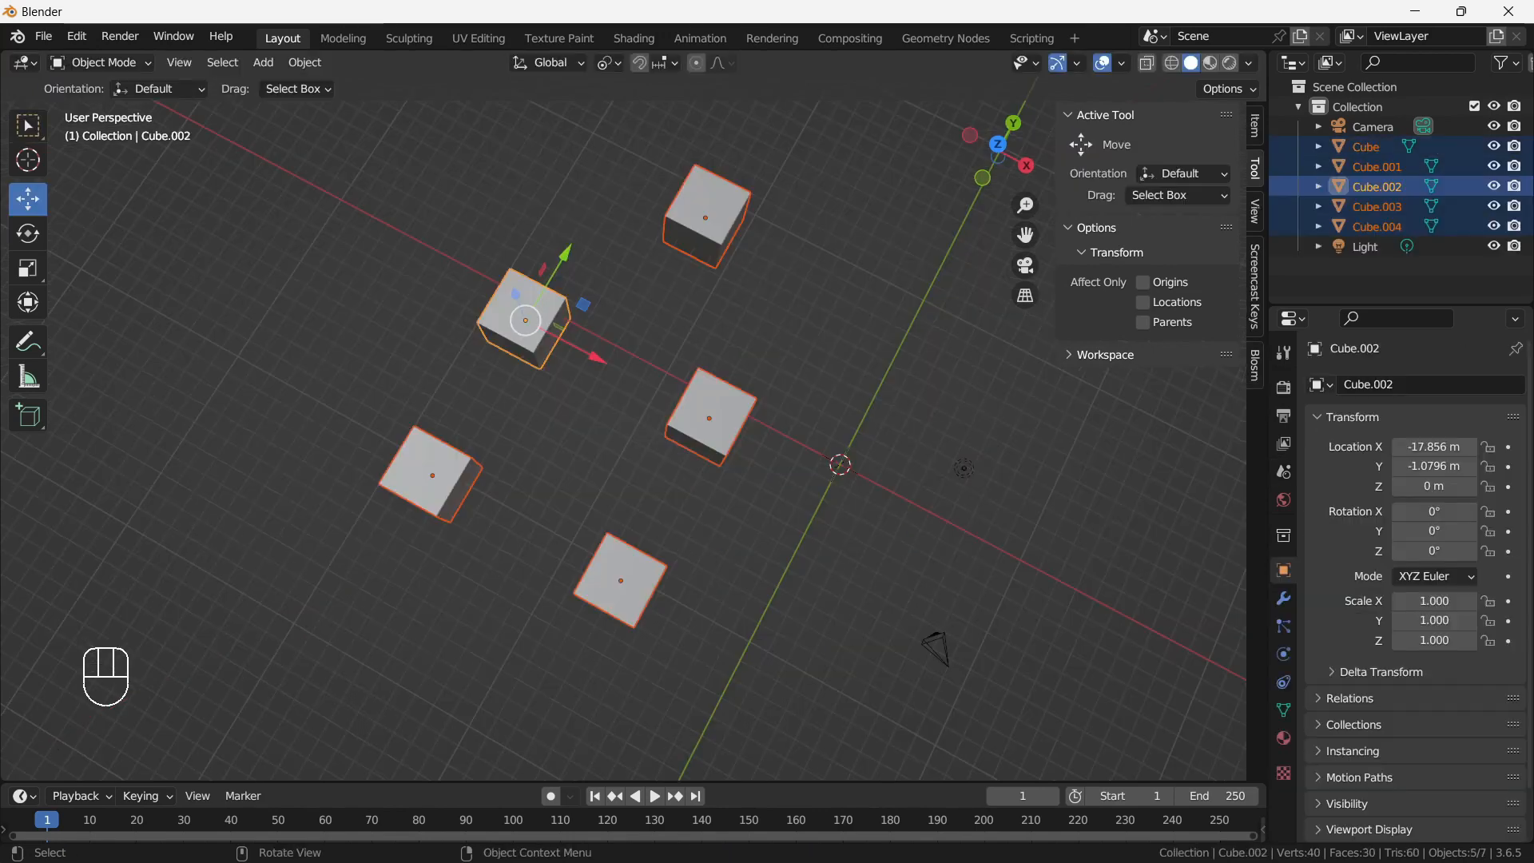
Step: Delete the five selected cubes and switch the viewport to orthographic projection
key(x)
click(665, 397)
shift+middle_drag(665, 397, 559, 240)
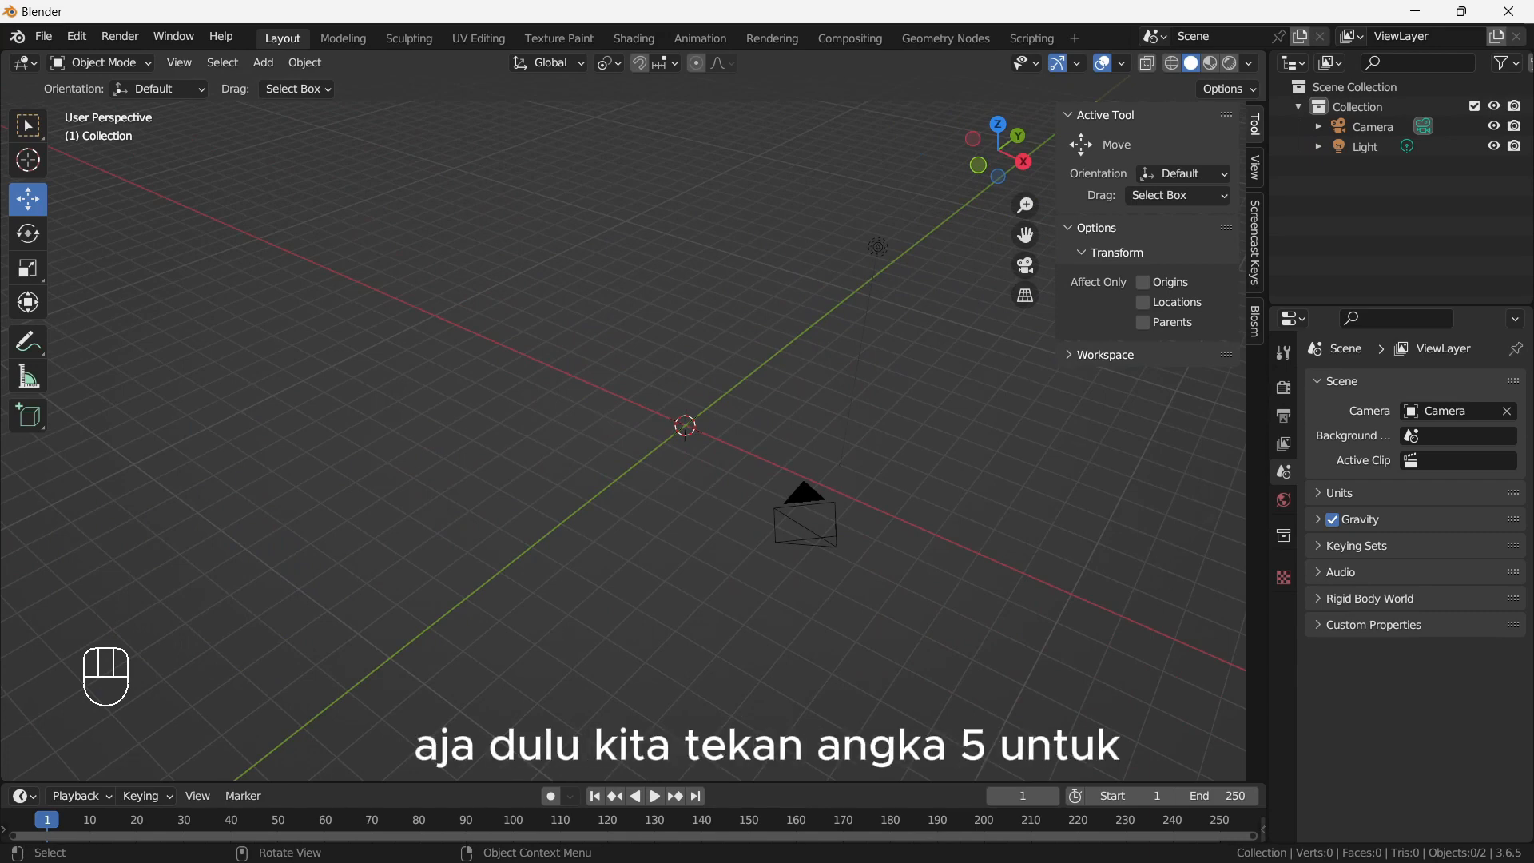
key(KP_5)
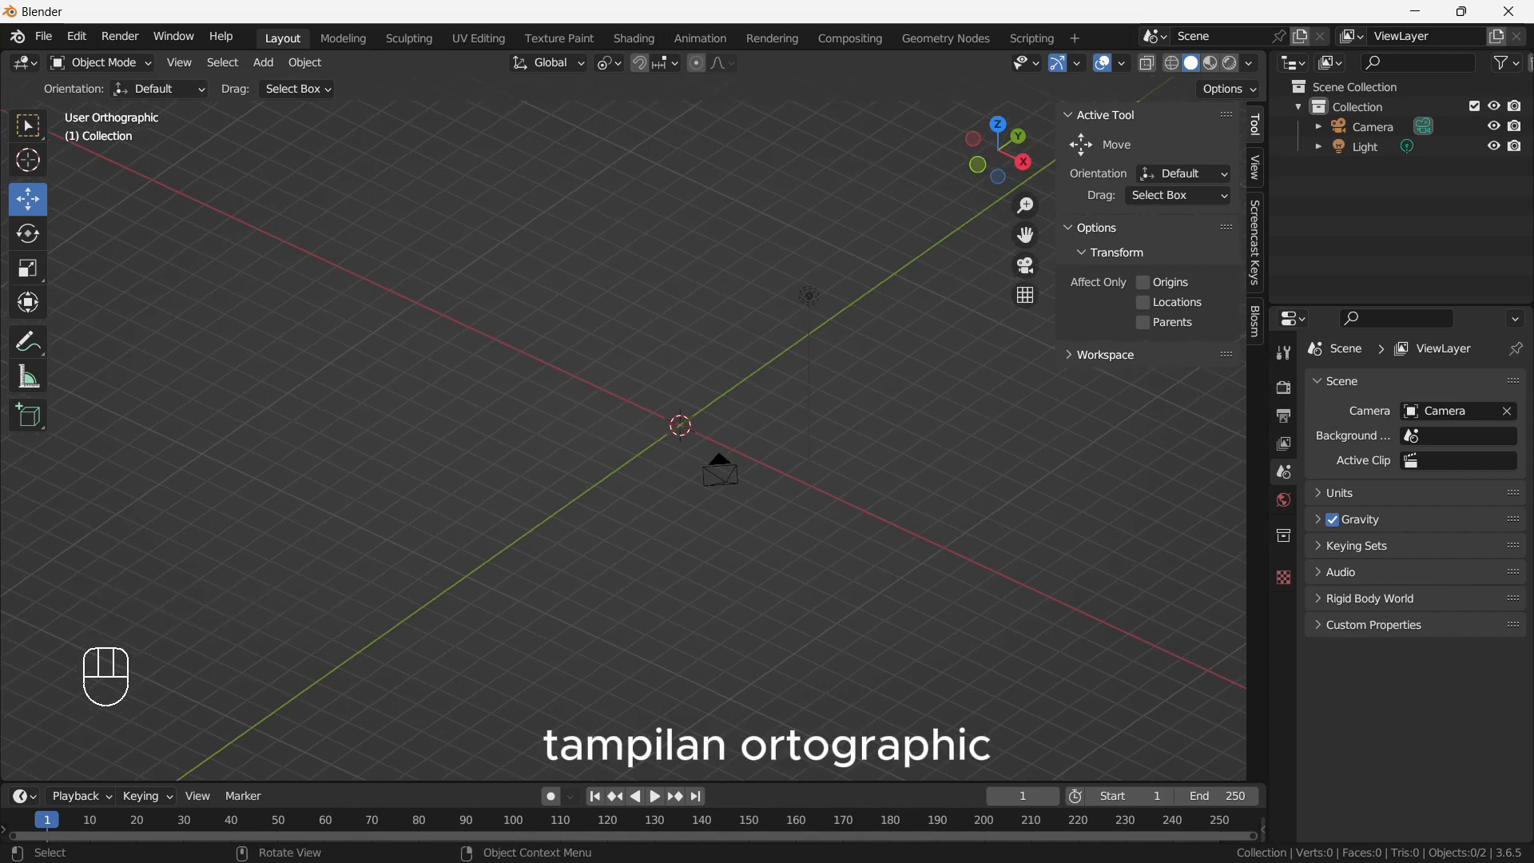
middle_drag(623, 432, 655, 432)
scroll(673, 429, up, 1)
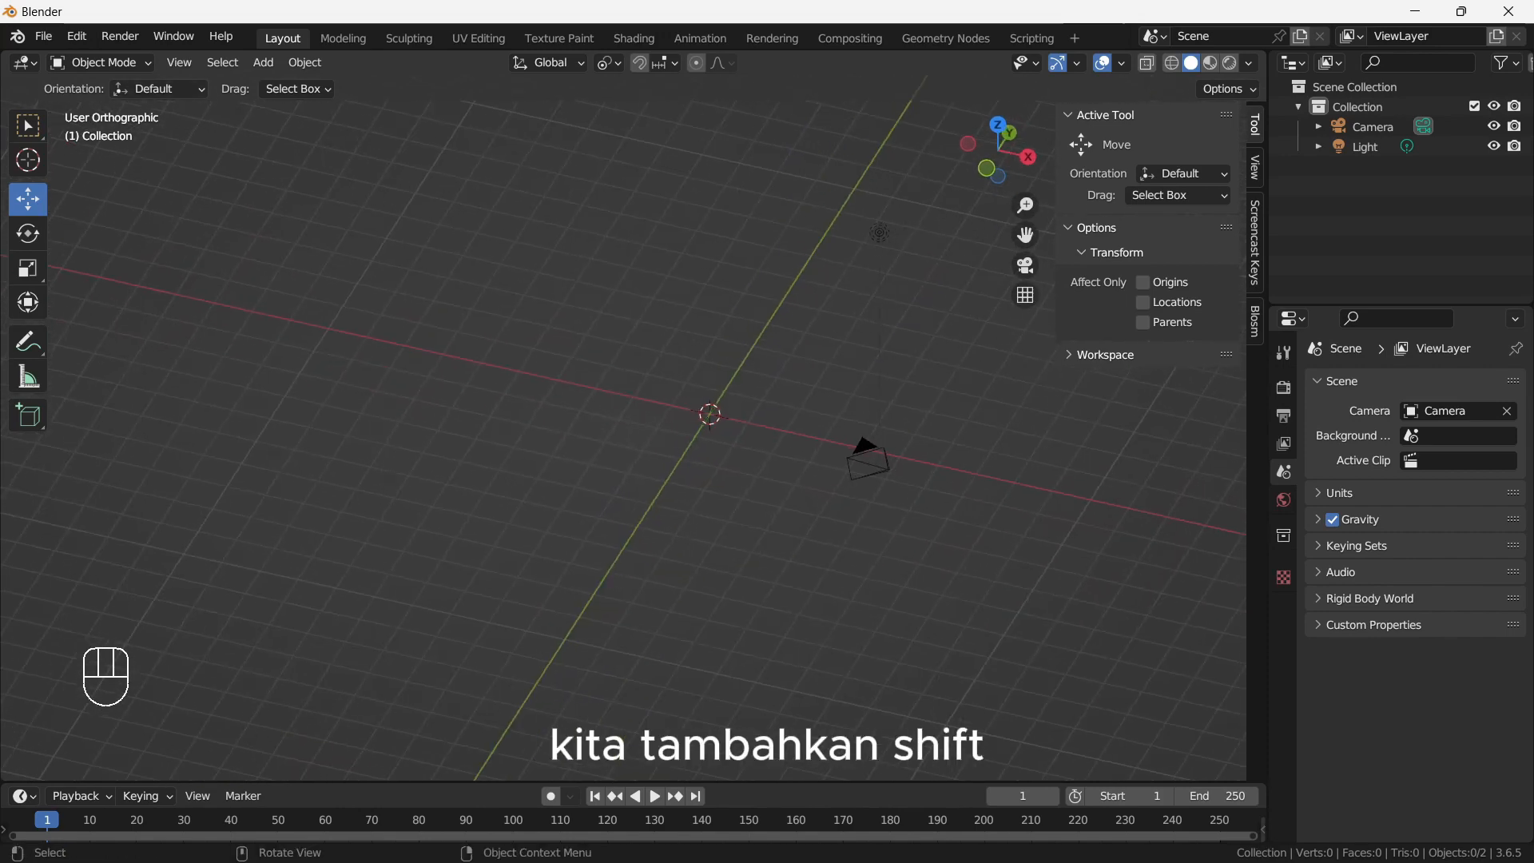
Step: Add a cube mesh at the world origin and flatten it along Z to a scale of about 0.083
key(shift+a)
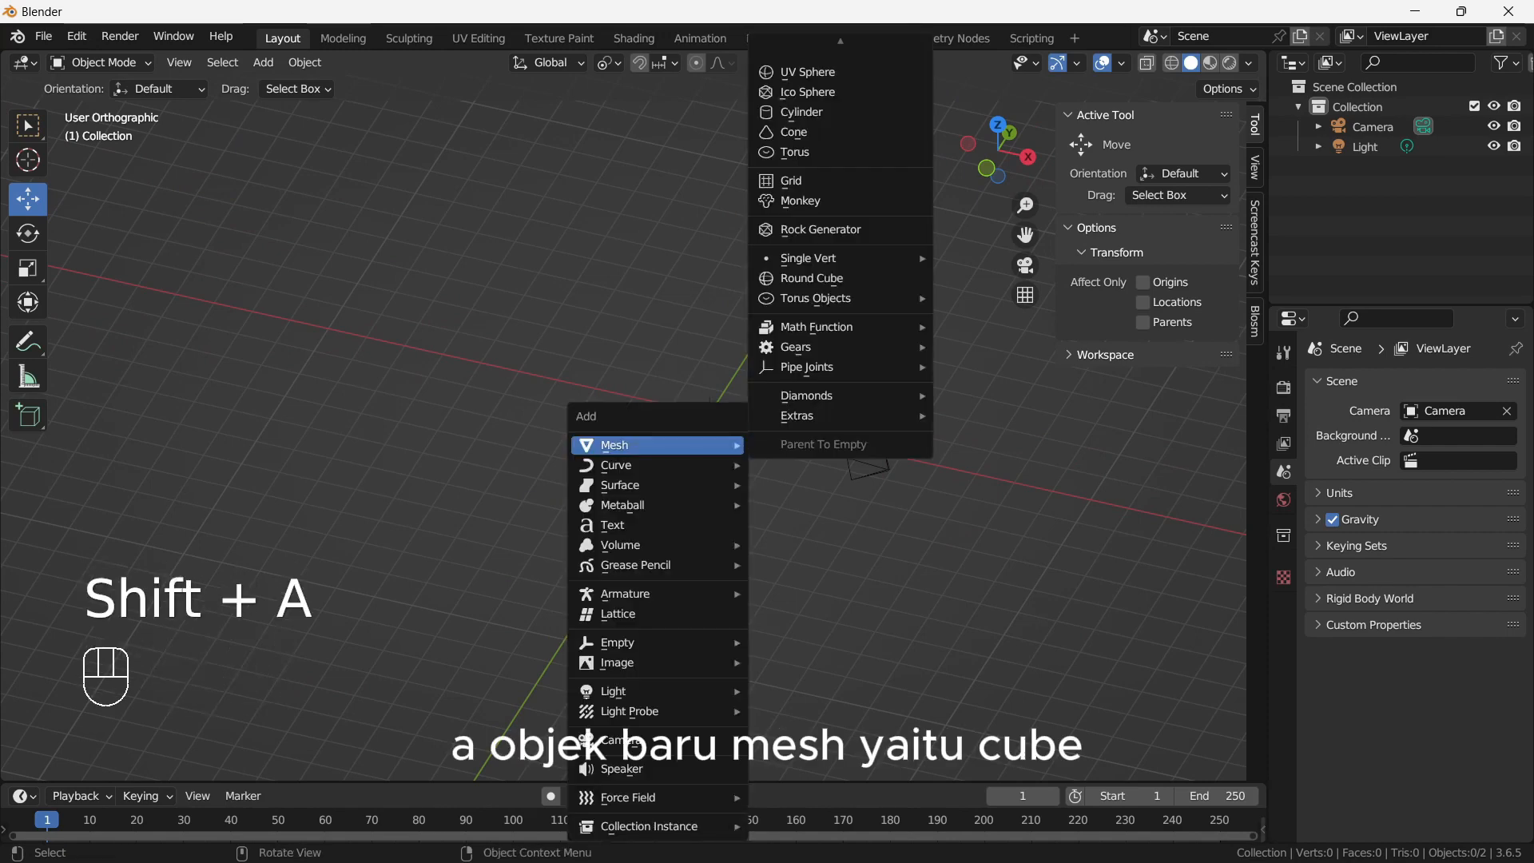
scroll(840, 256, up, 2)
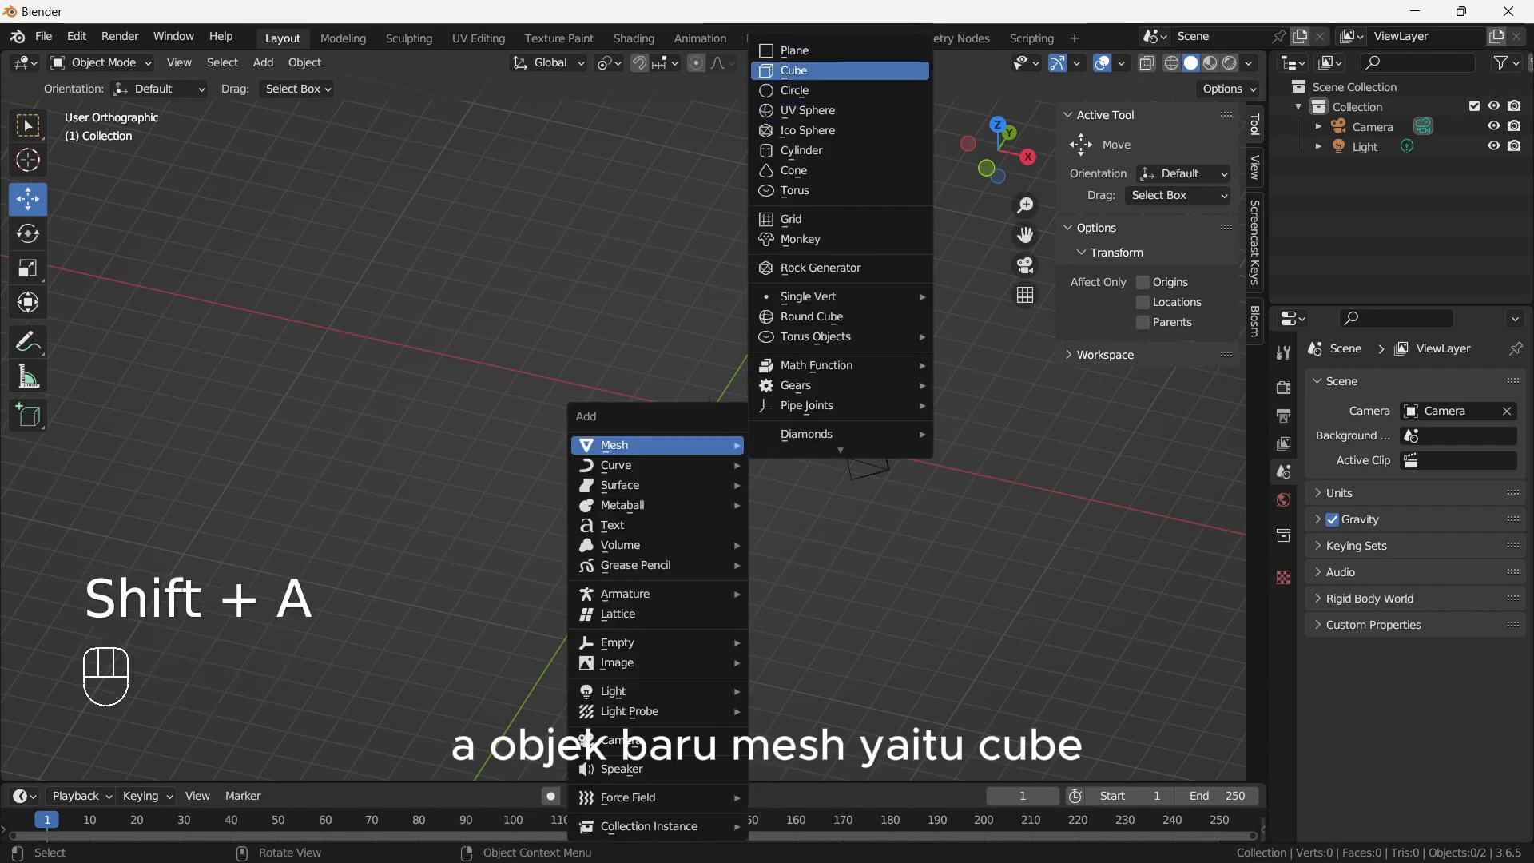
click(799, 62)
scroll(655, 403, up, 5)
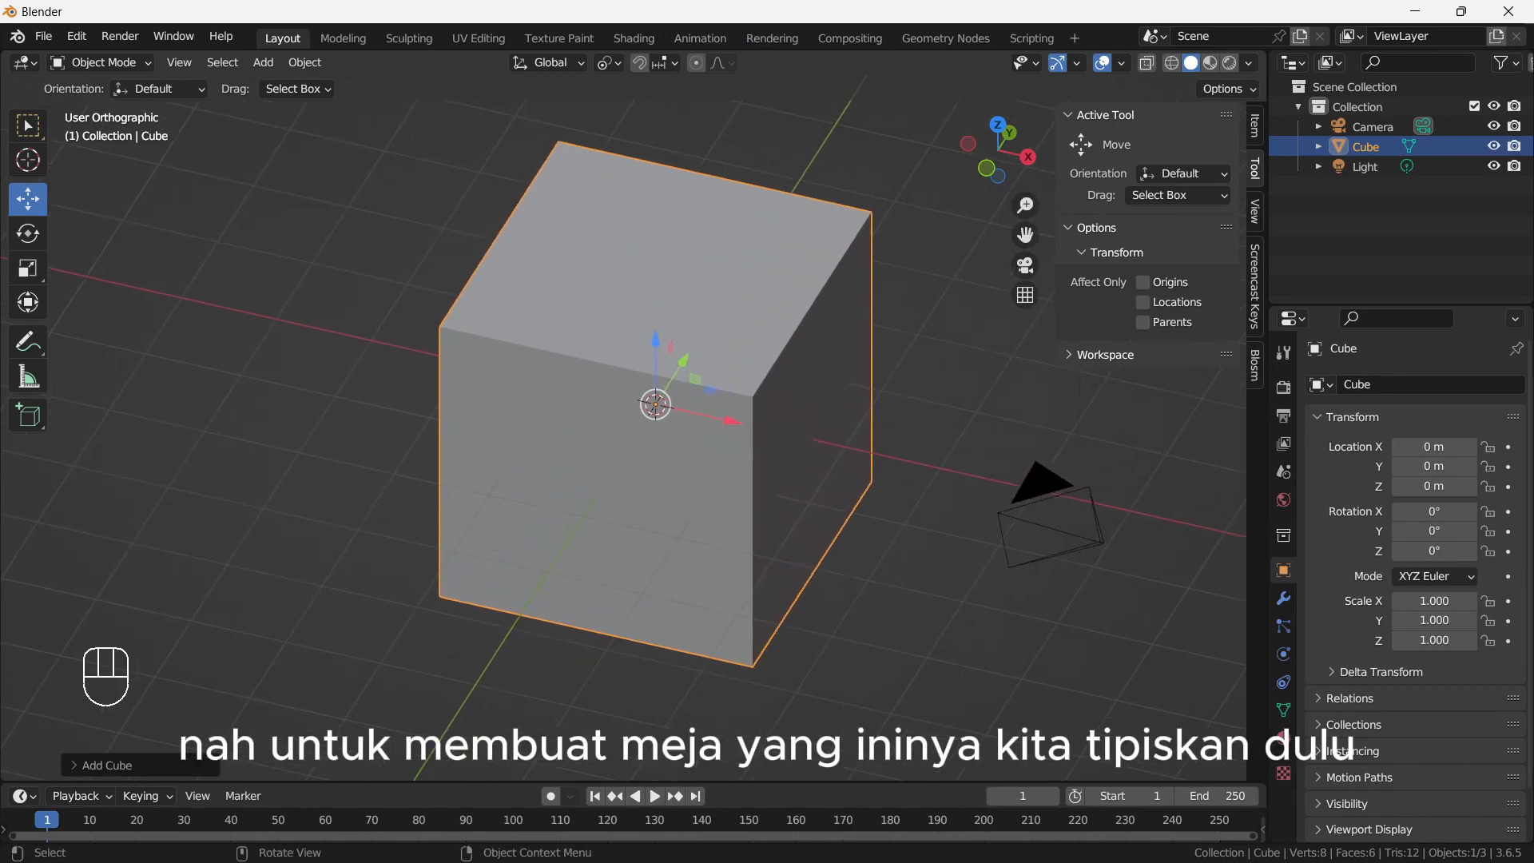
key(s)
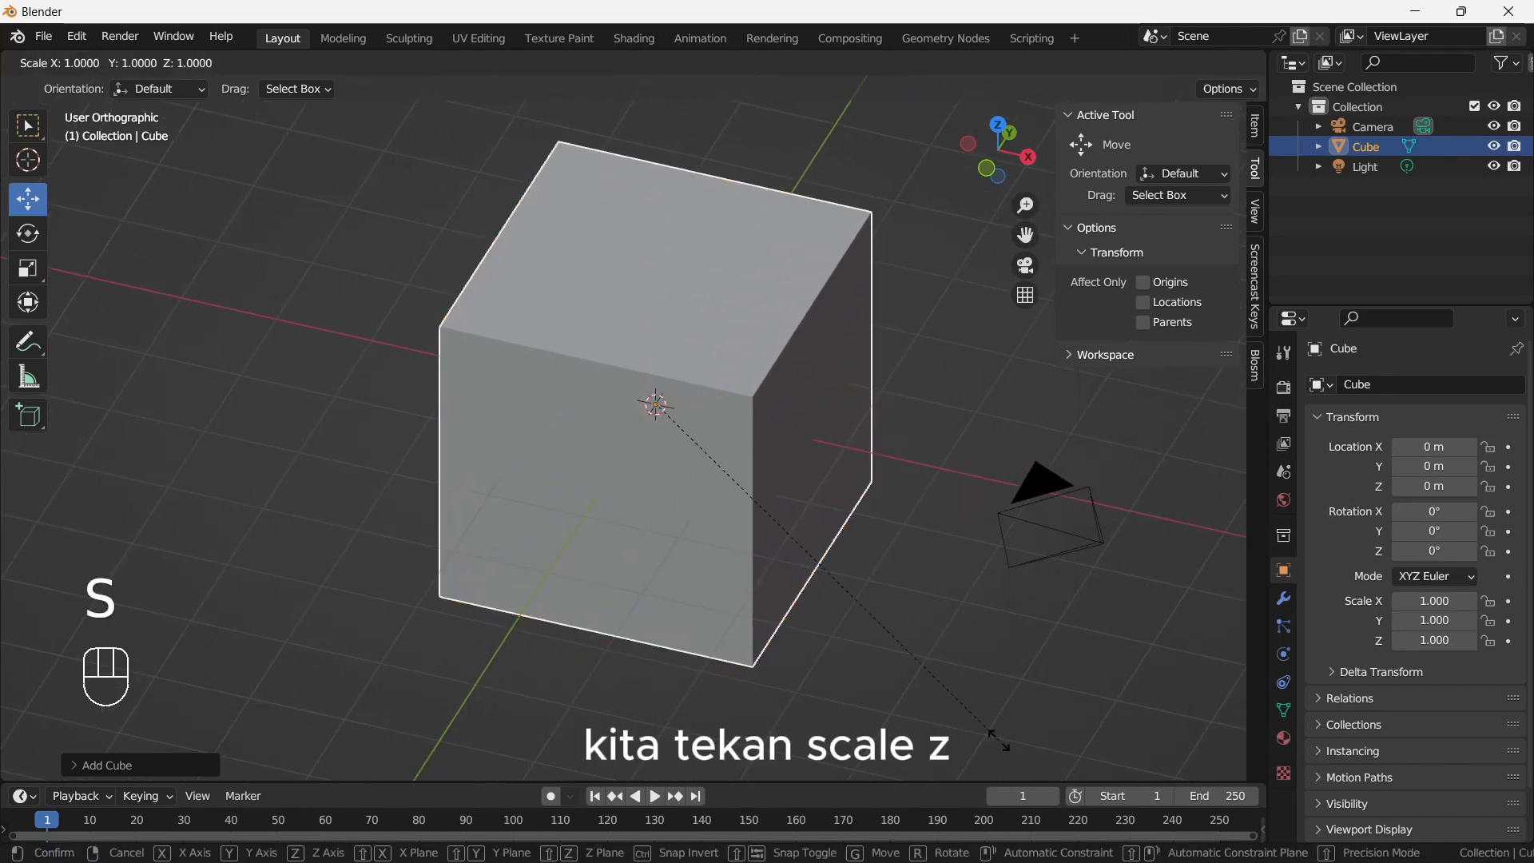
key(z)
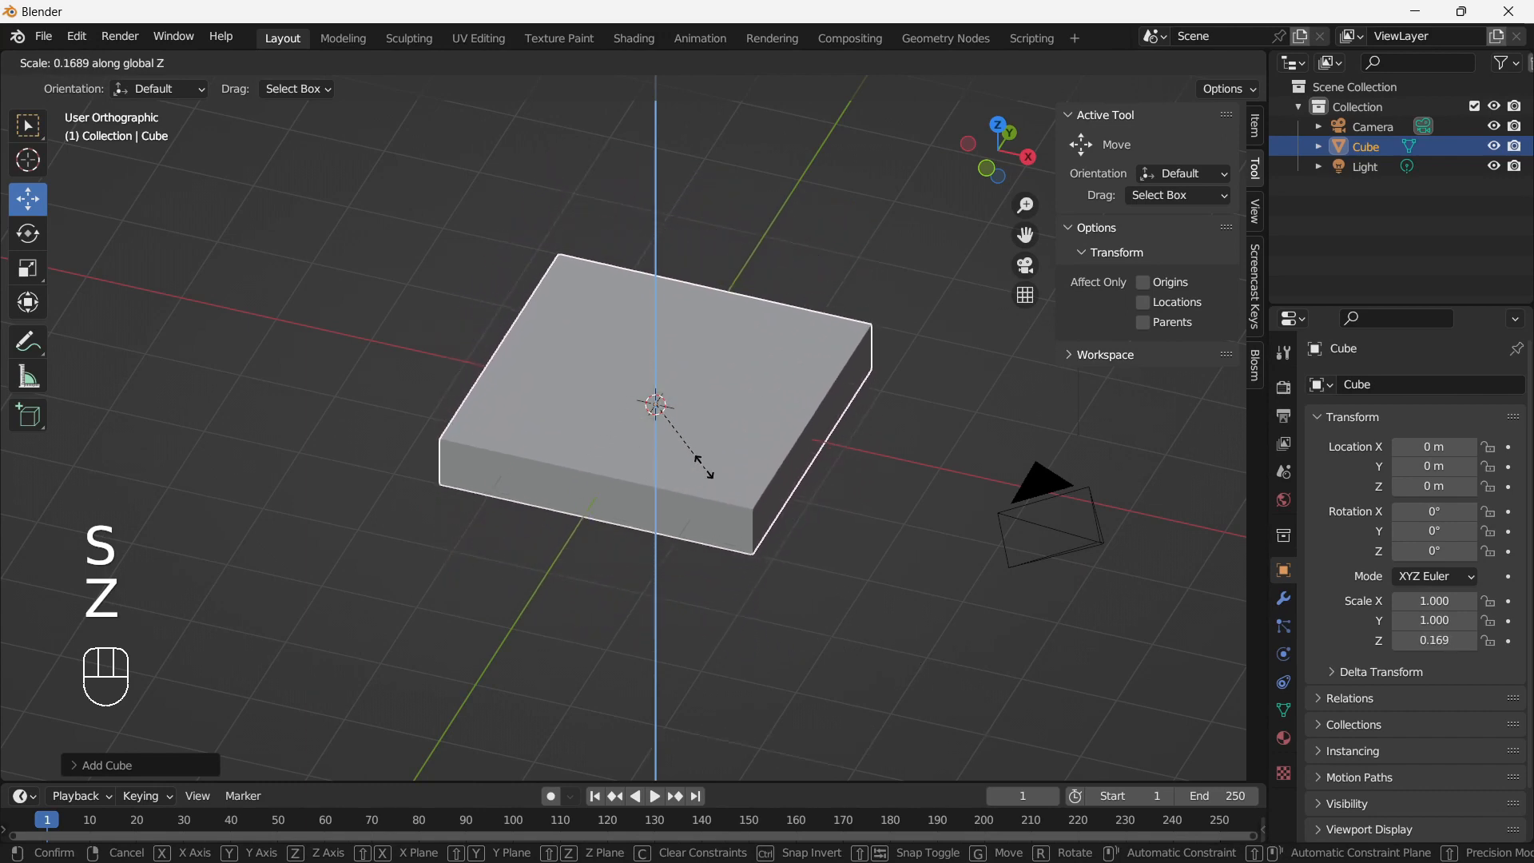
click(685, 437)
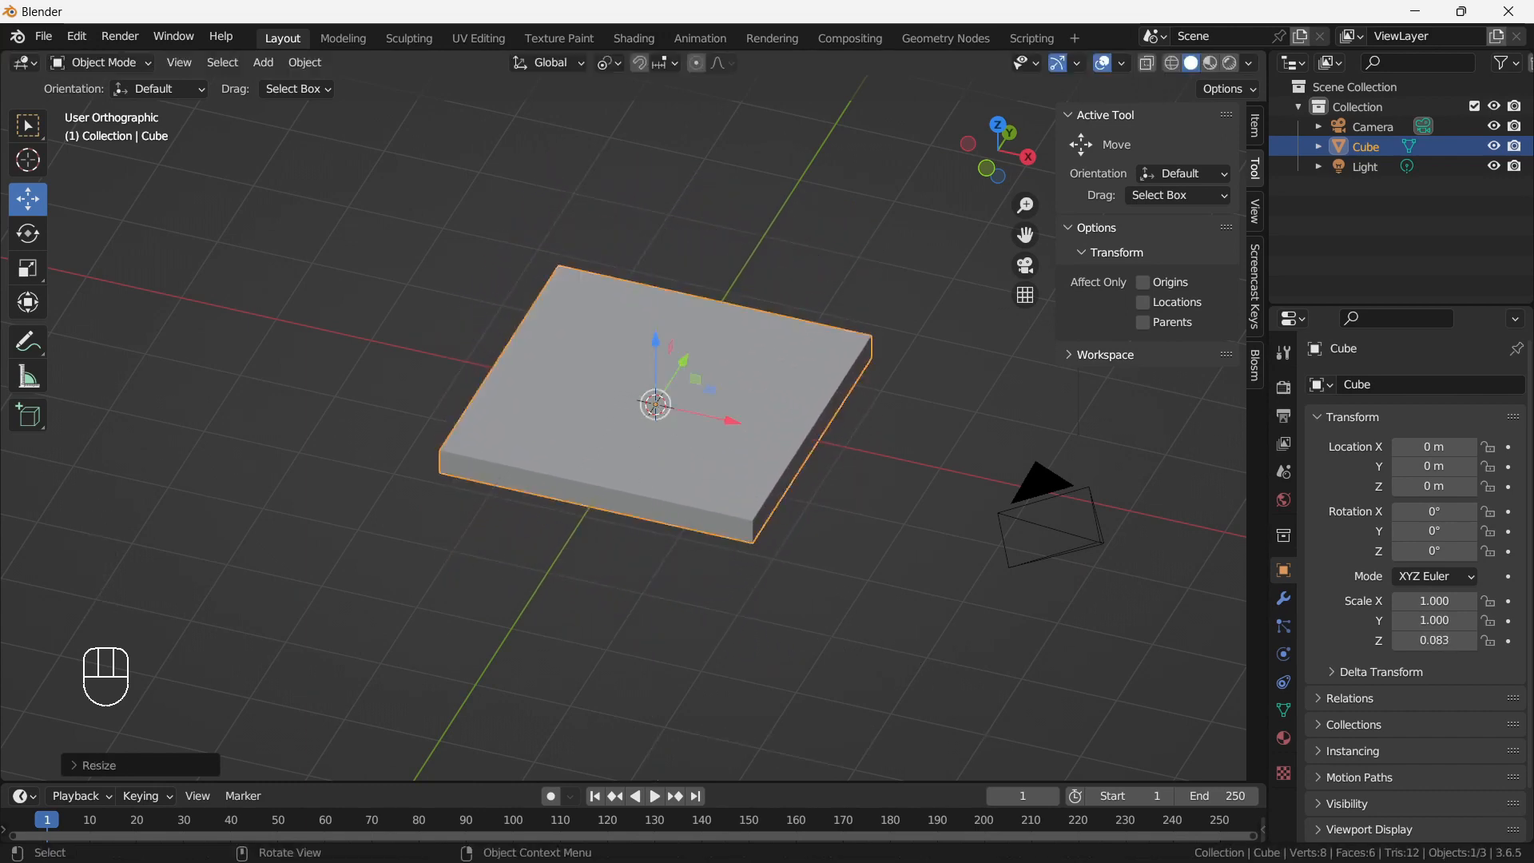
Step: Raise the flattened cube along Z to about 2.19 m to leave room for the table legs
middle_drag(684, 437, 658, 407)
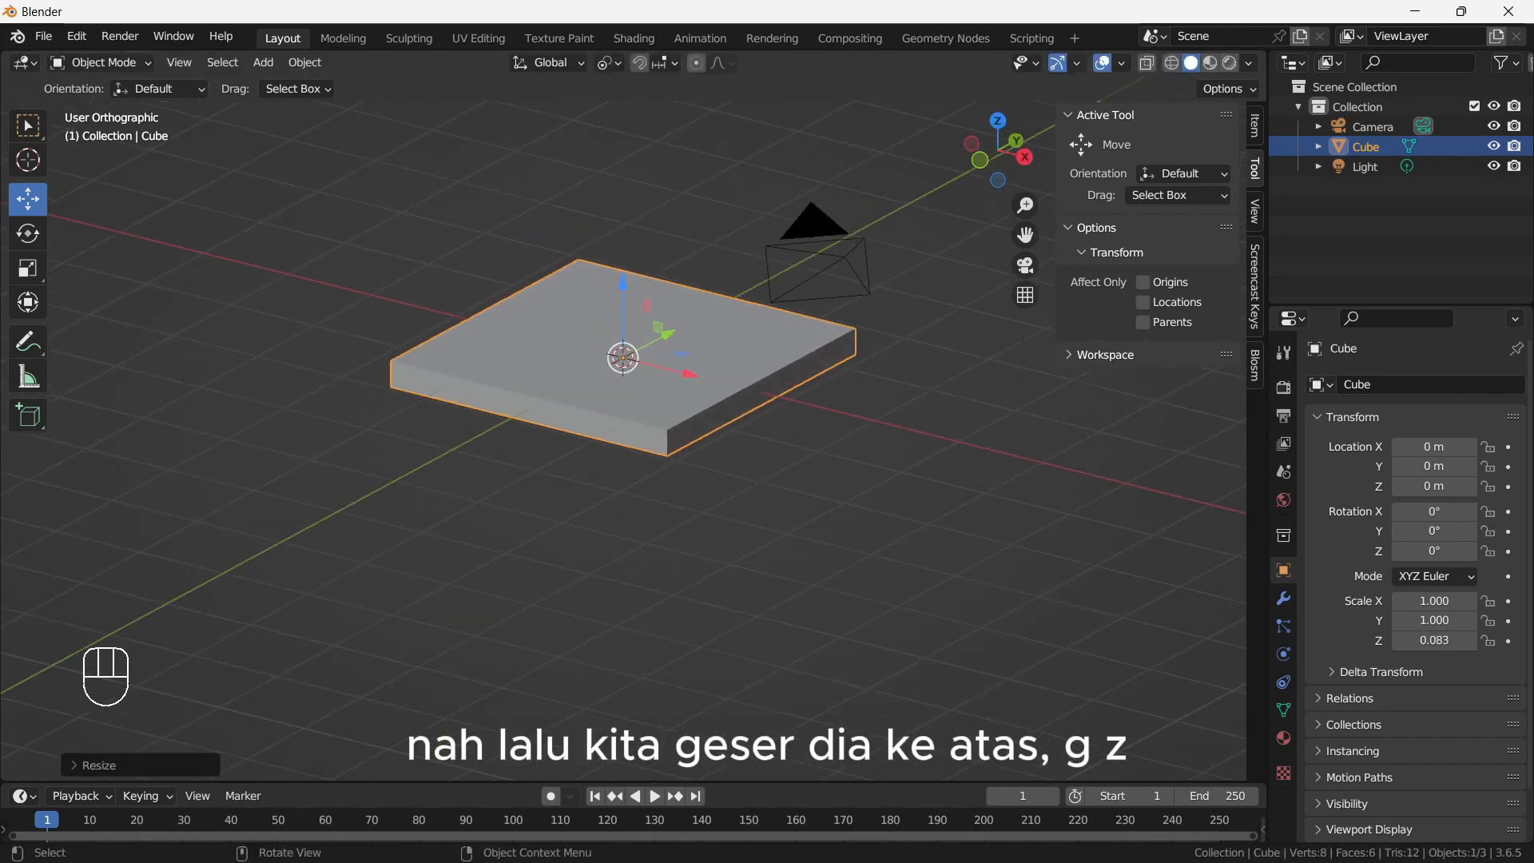
key(g)
key(z)
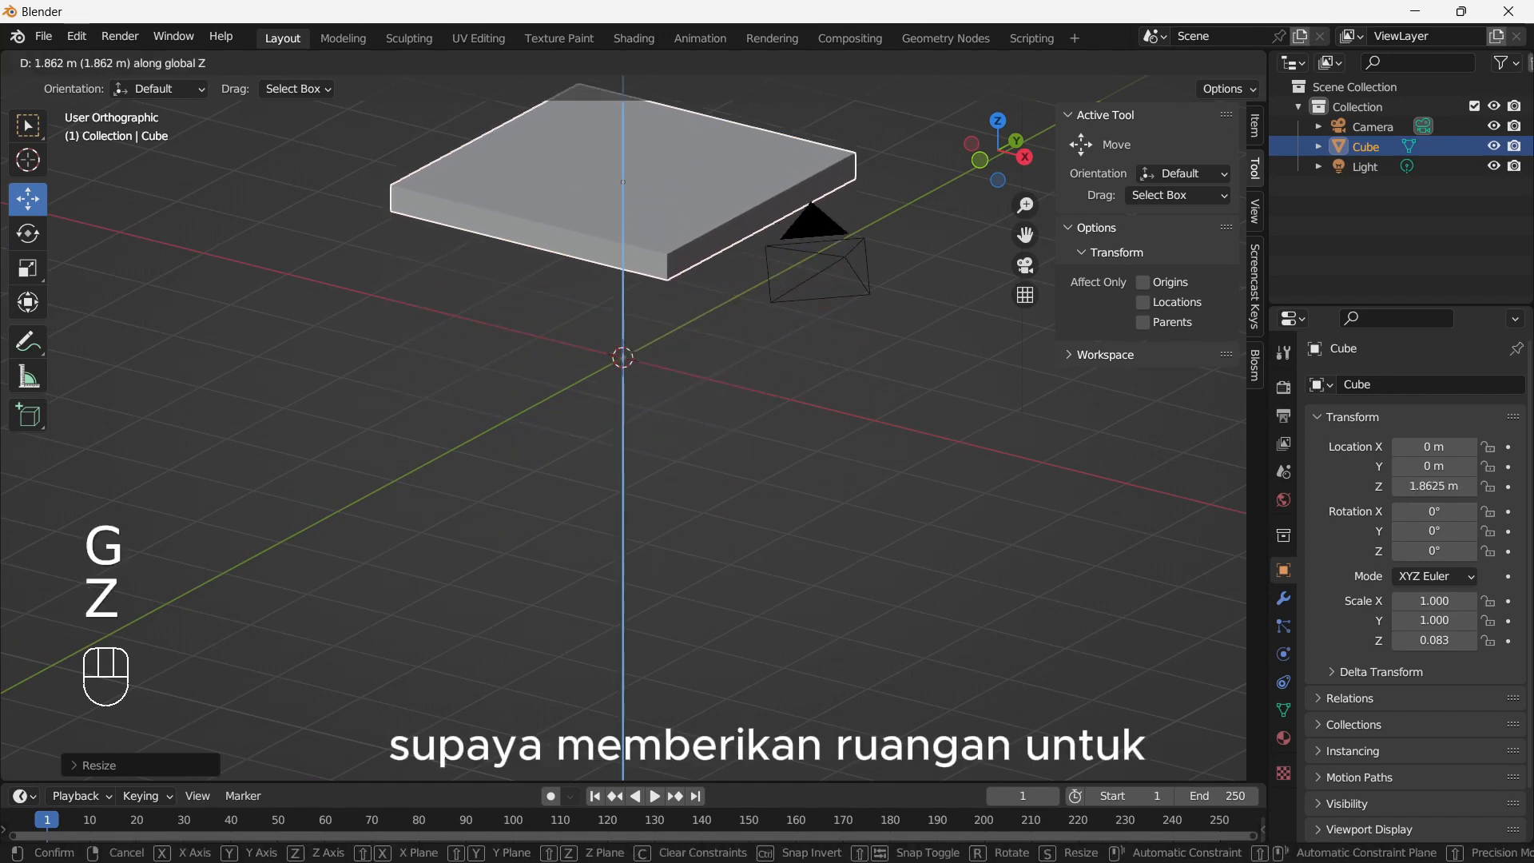
key(Return)
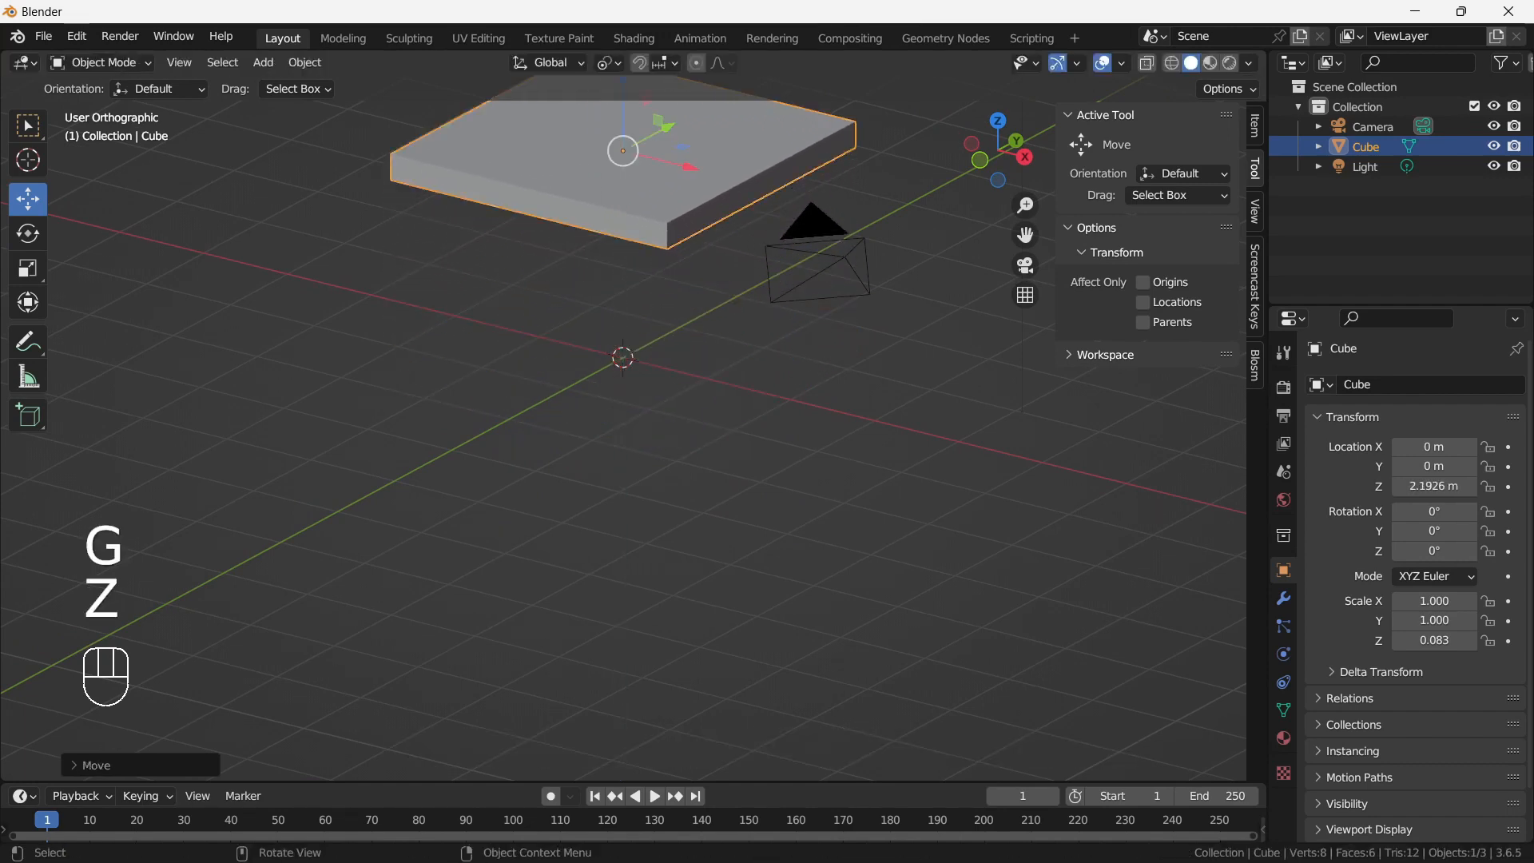
Step: Widen the tabletop along X to a scale of about 1.8
middle_drag(624, 479, 591, 439)
scroll(592, 439, down, 1)
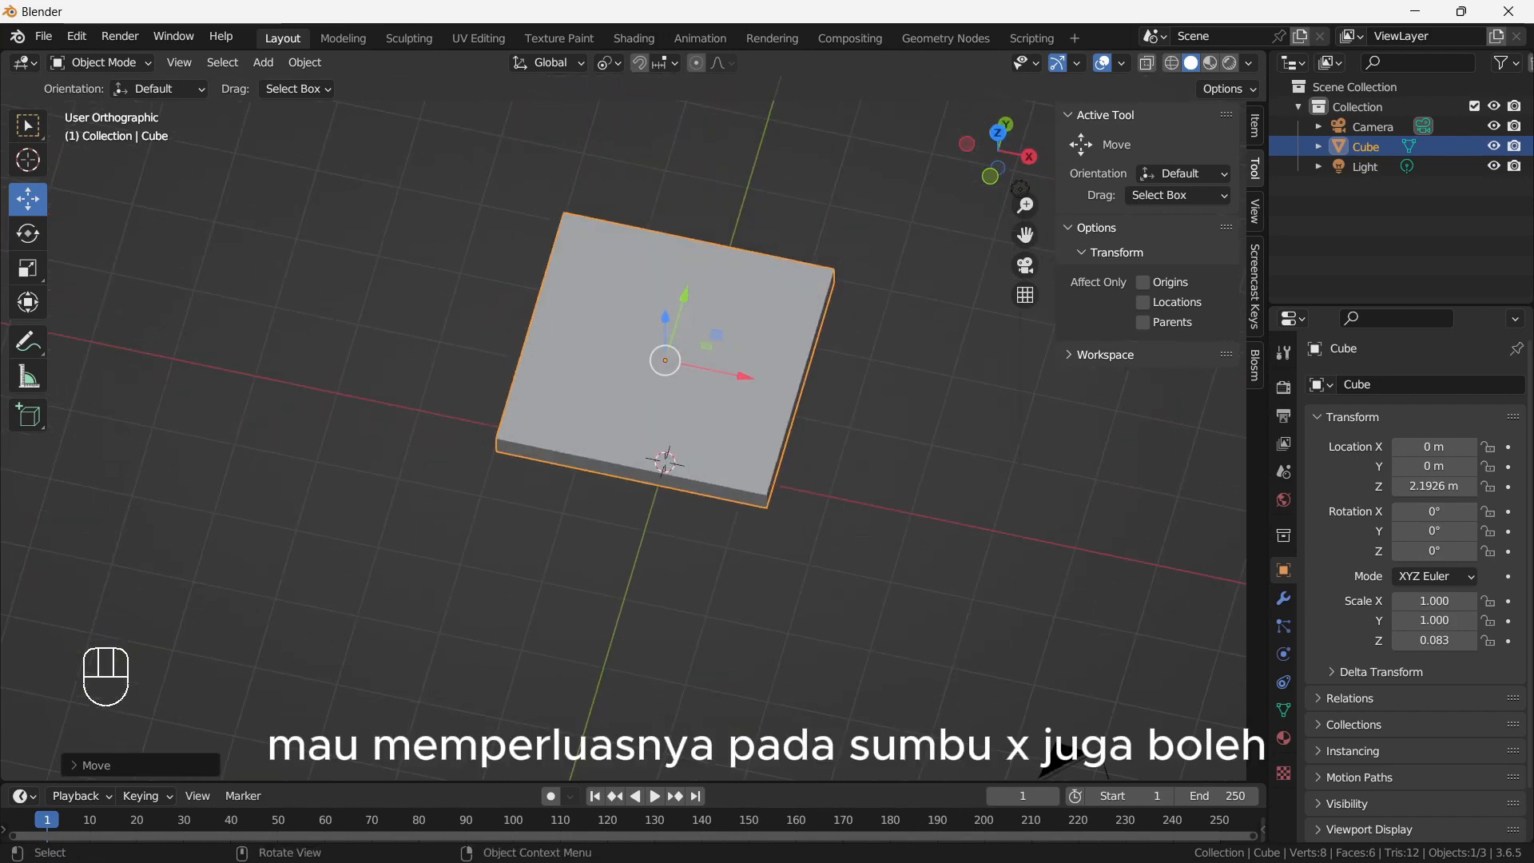
key(s)
key(x)
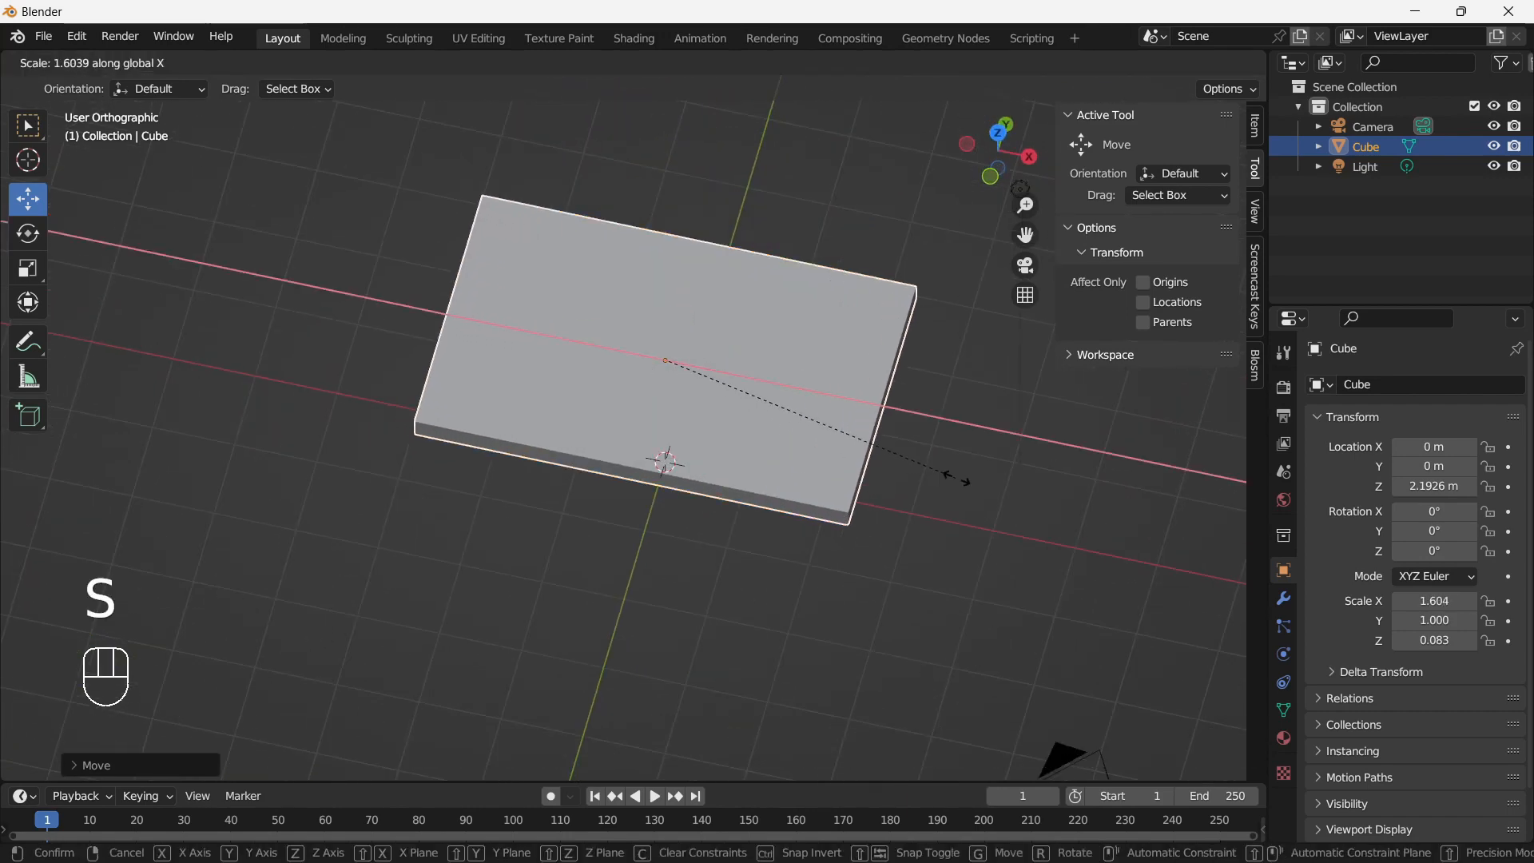
click(951, 471)
Step: Add a new cube mesh at the world origin for the table leg
middle_drag(639, 479, 719, 519)
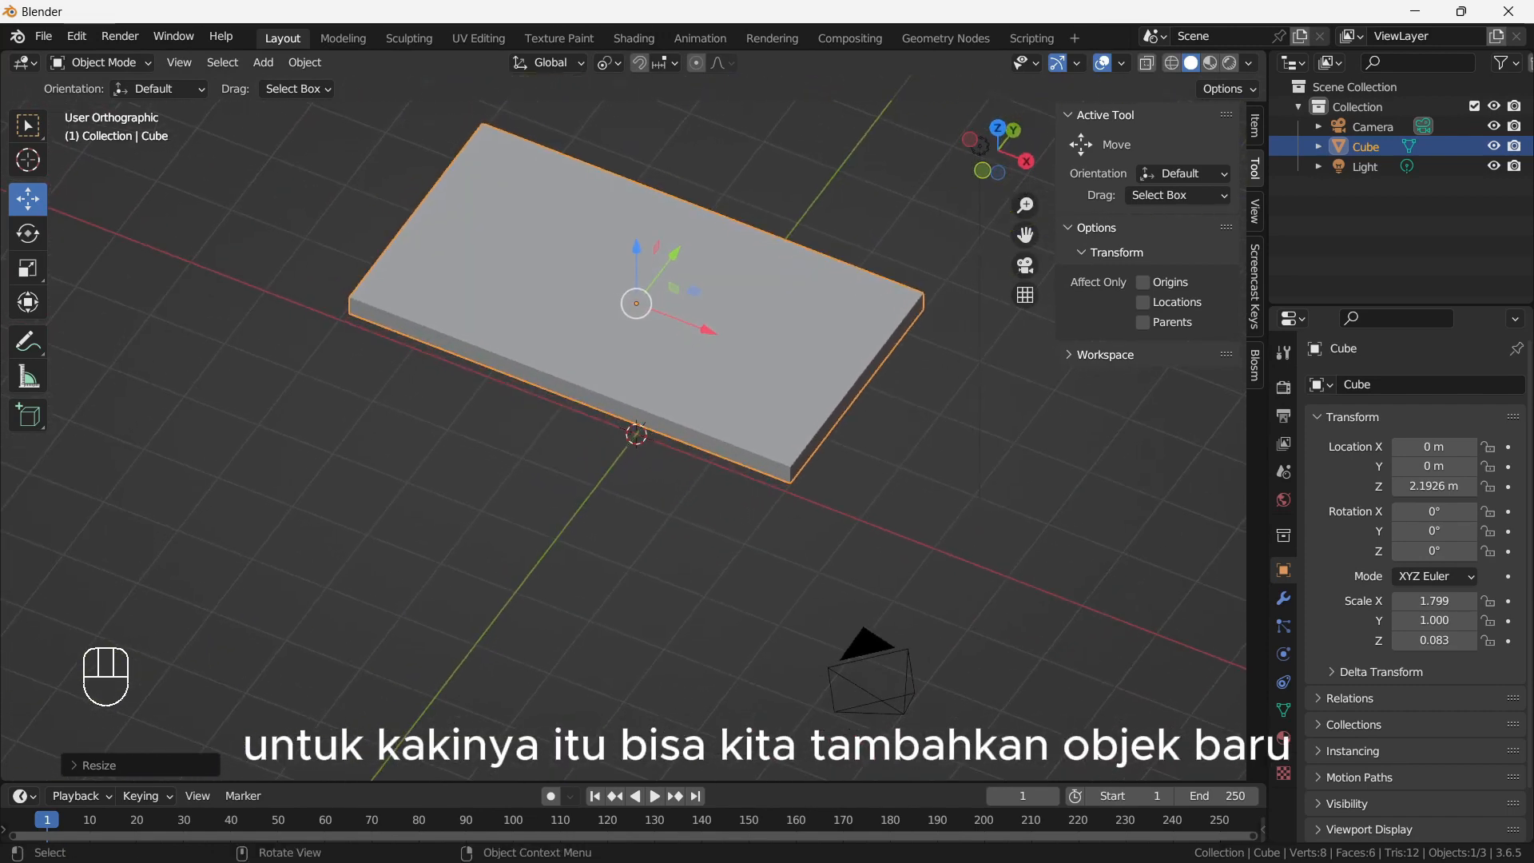
key(shift+a)
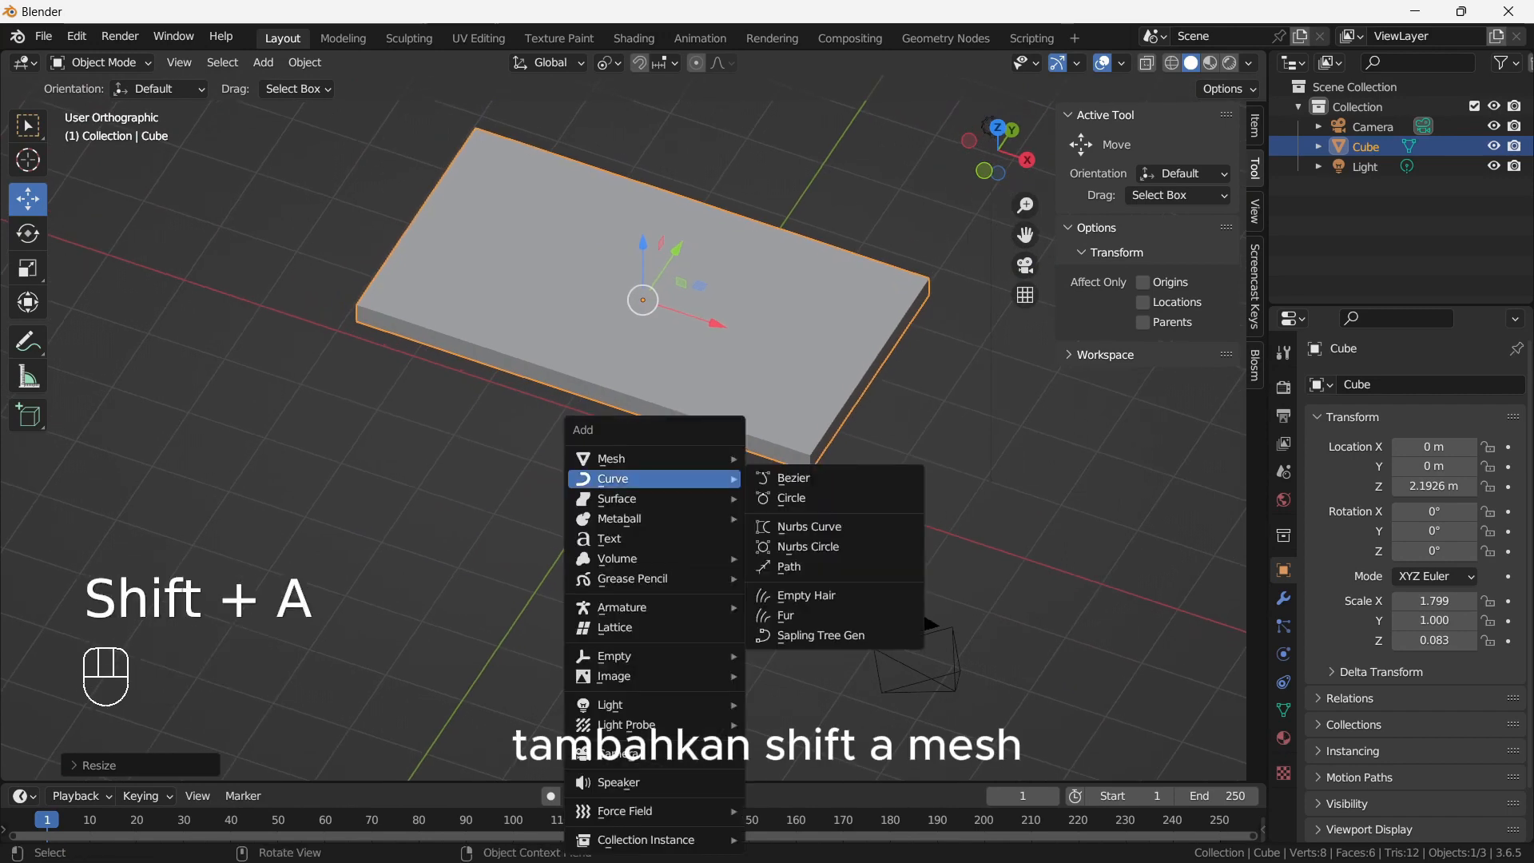
mouse_move(639, 458)
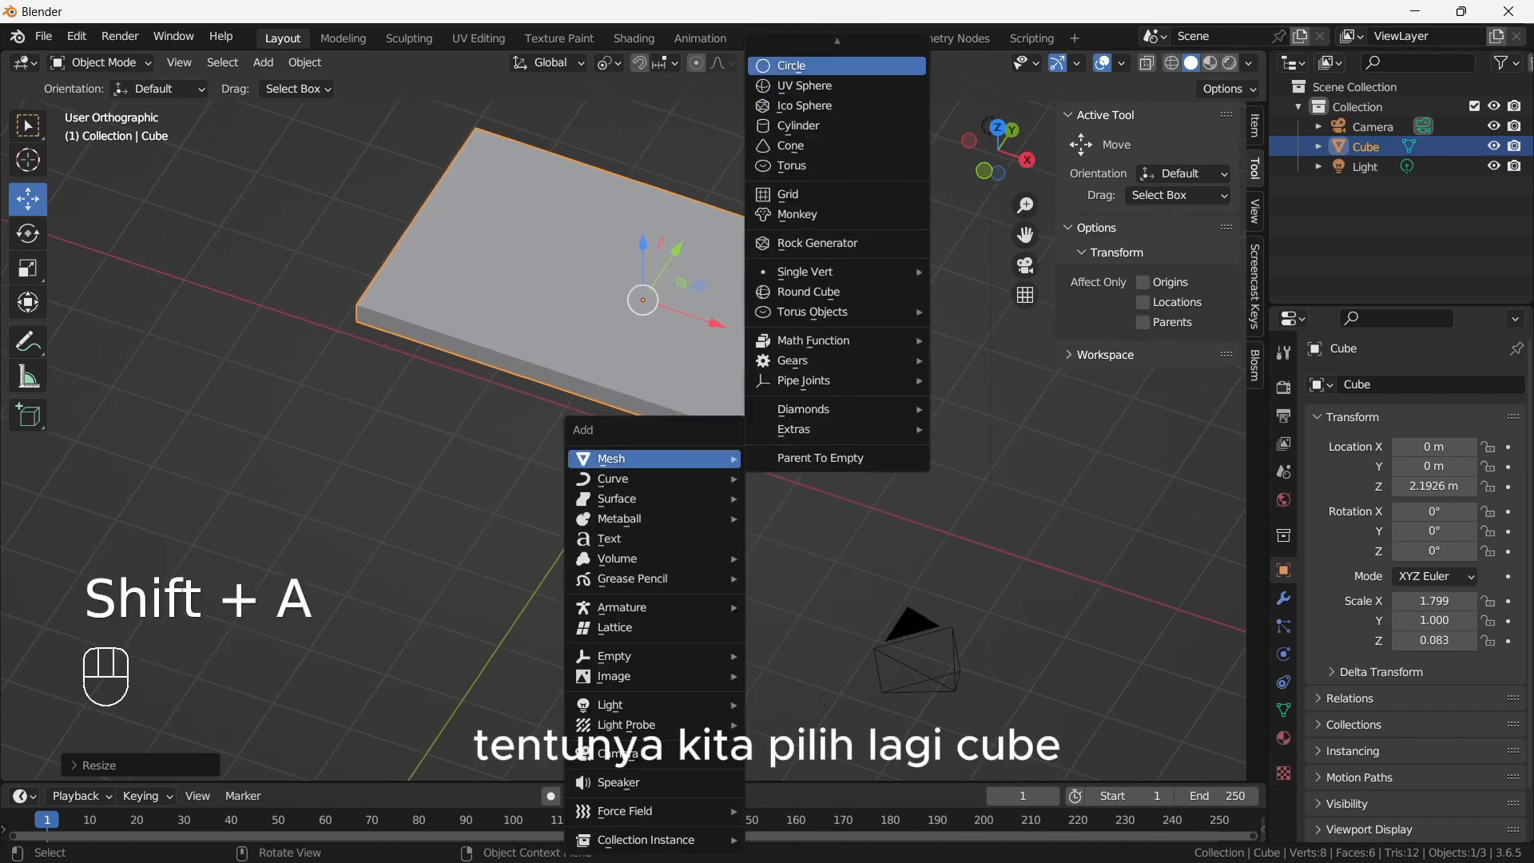
scroll(835, 68, up, 2)
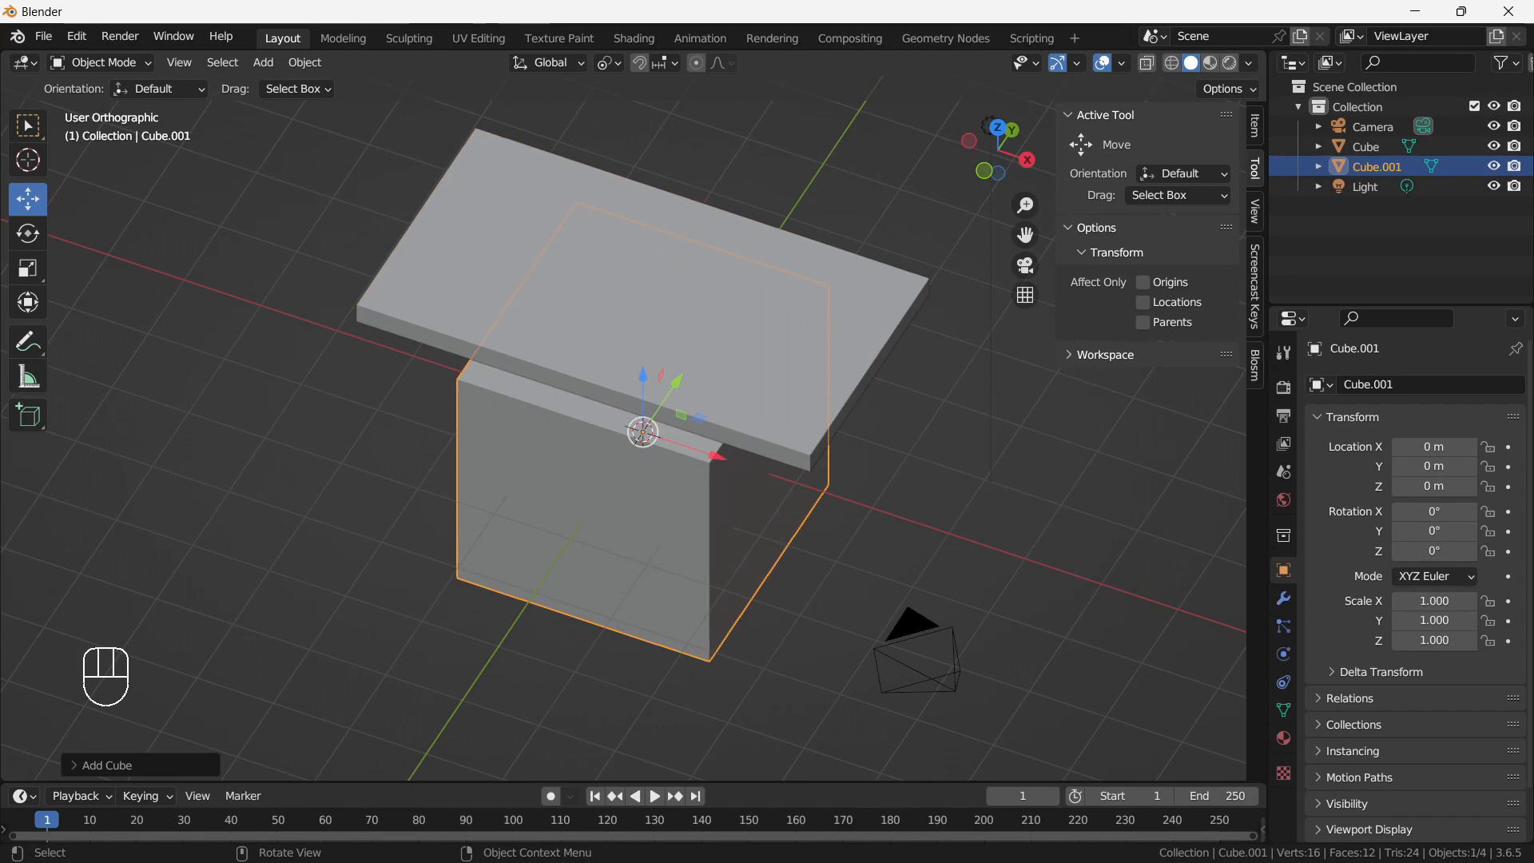
Step: Scale the new cube in X and Y only to about 0.081, excluding Z, to form a thin leg
middle_drag(639, 431, 687, 411)
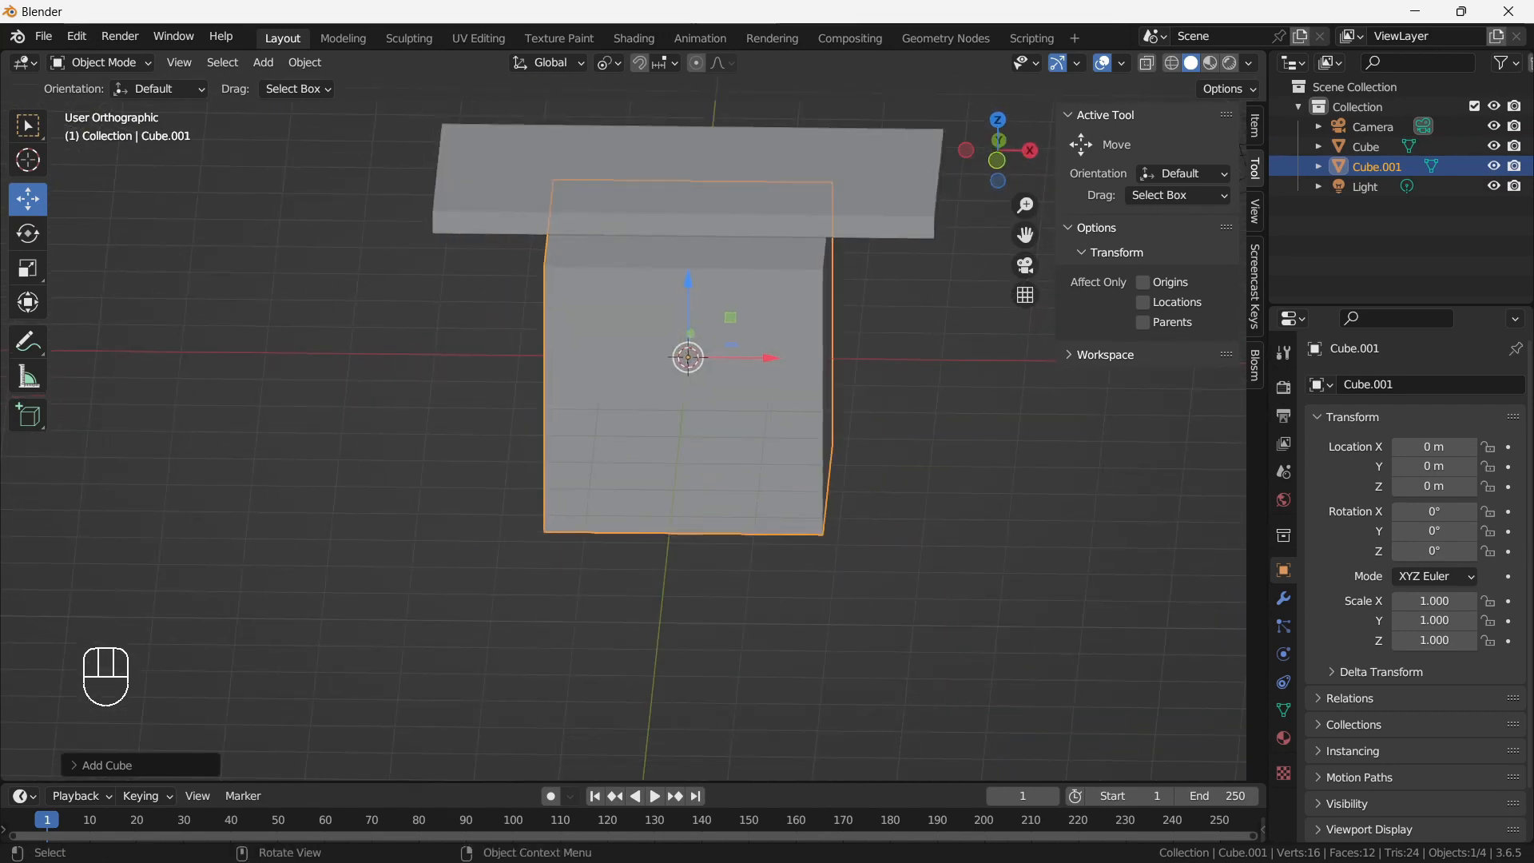
key(KP_1)
scroll(695, 432, up, 2)
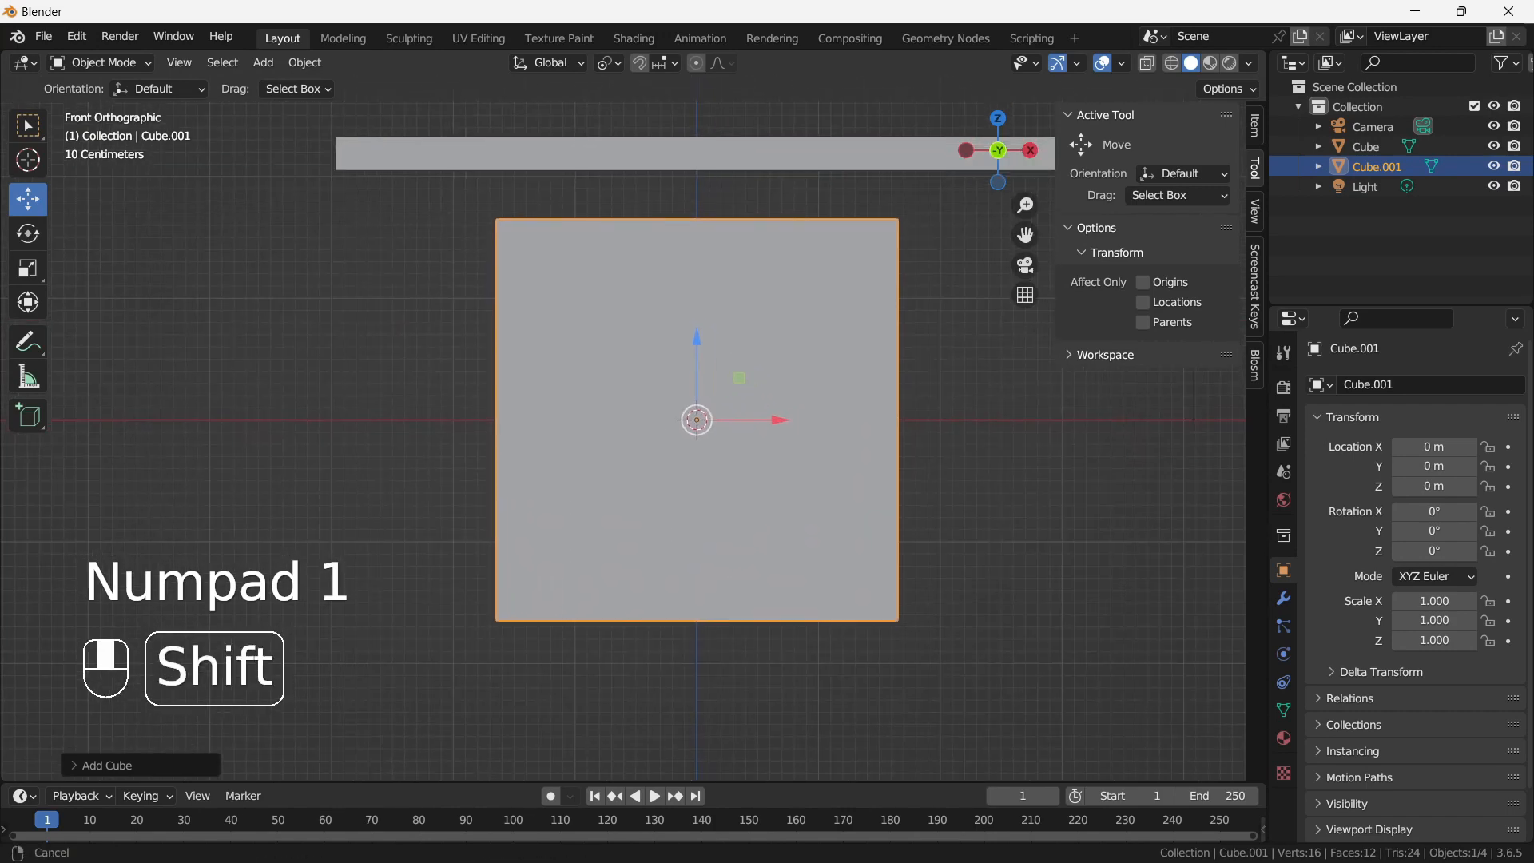
middle_drag(695, 431, 679, 467)
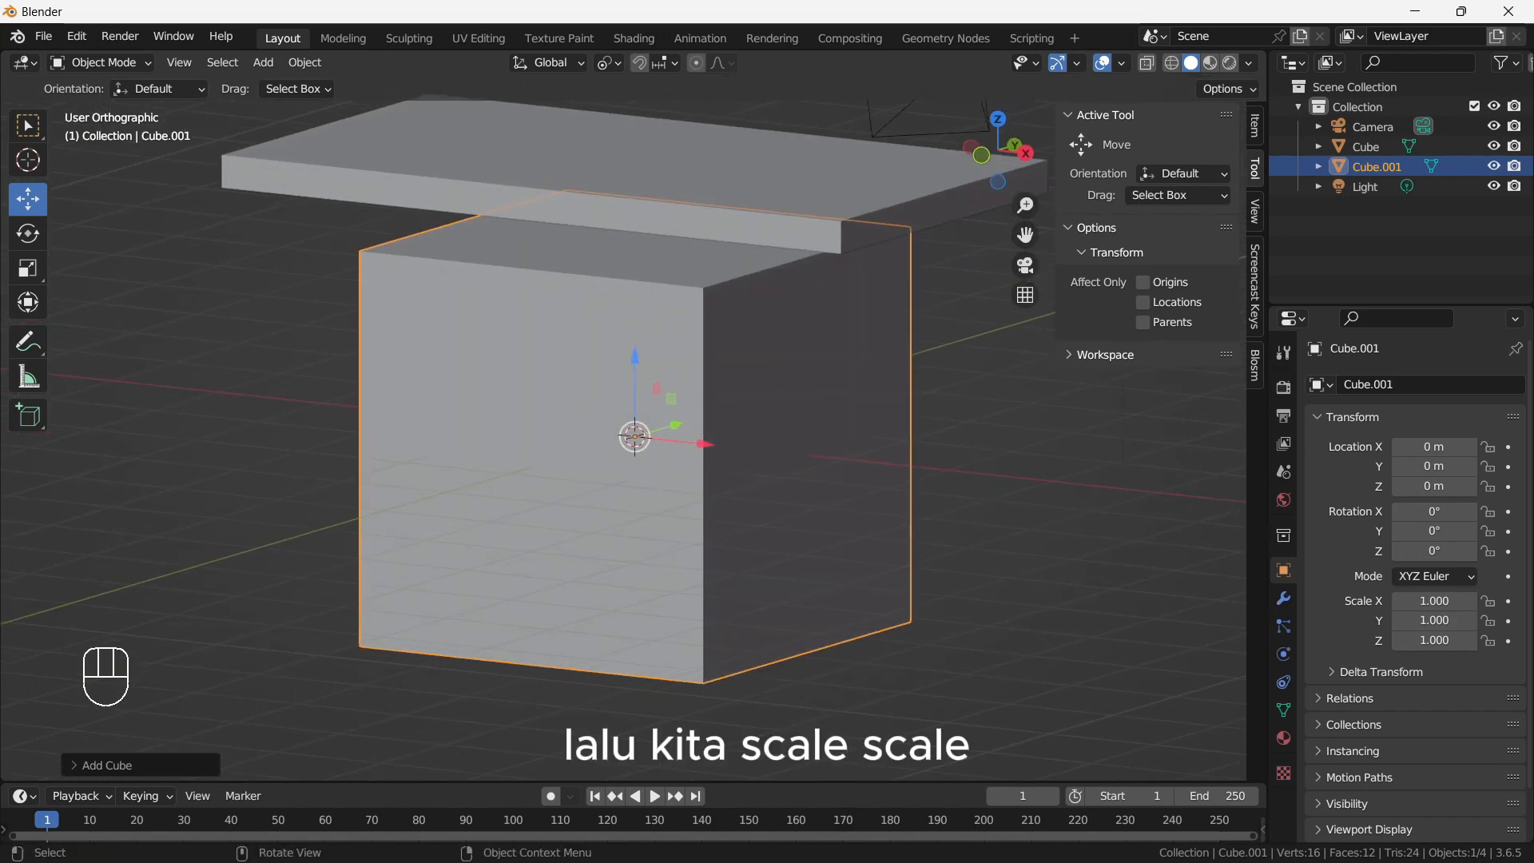
key(s)
key(shift)
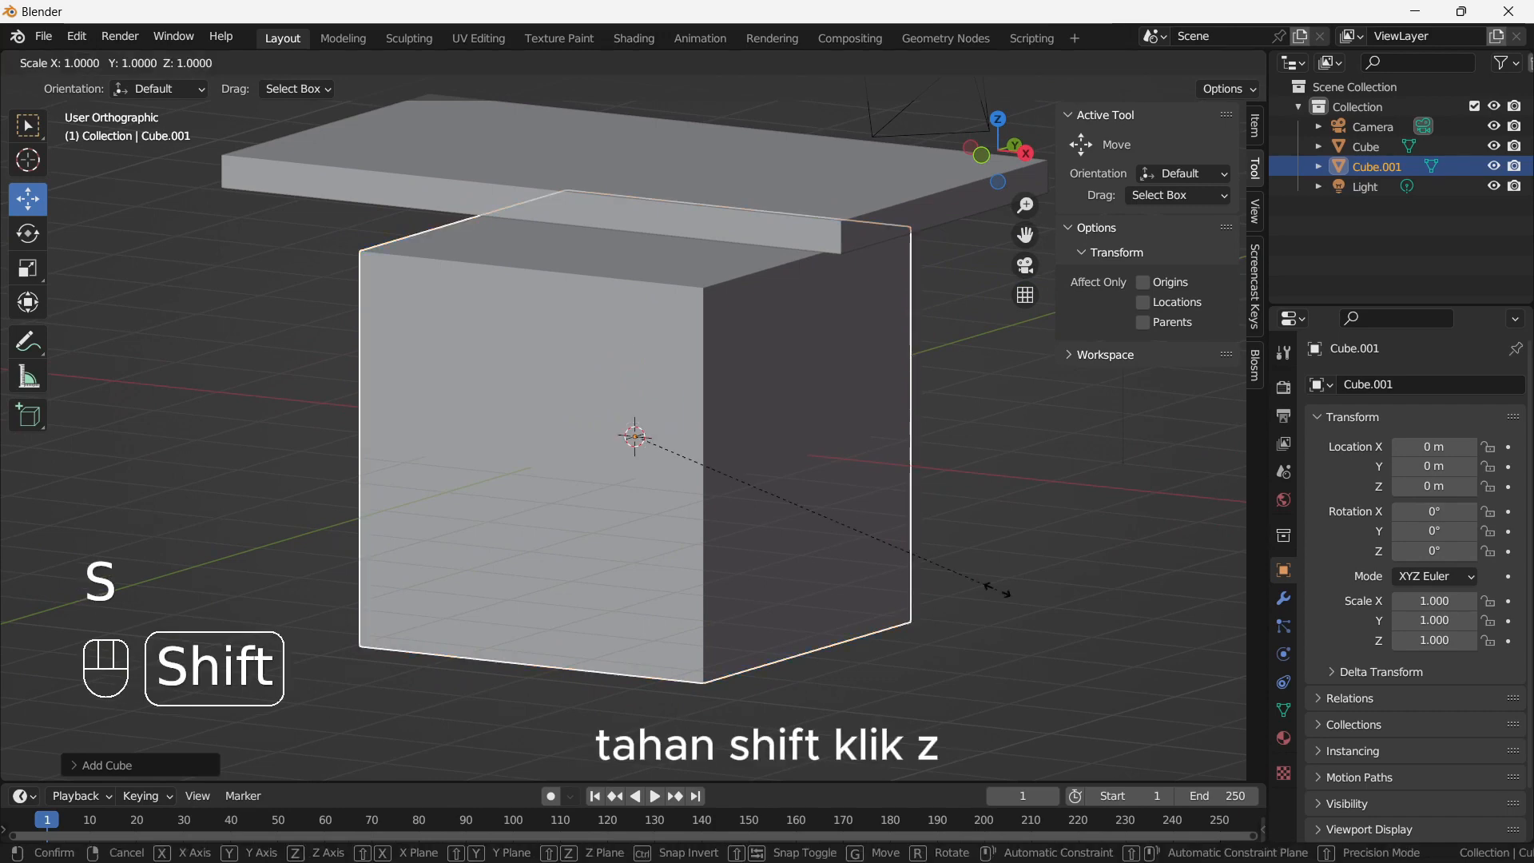
key(shift+z)
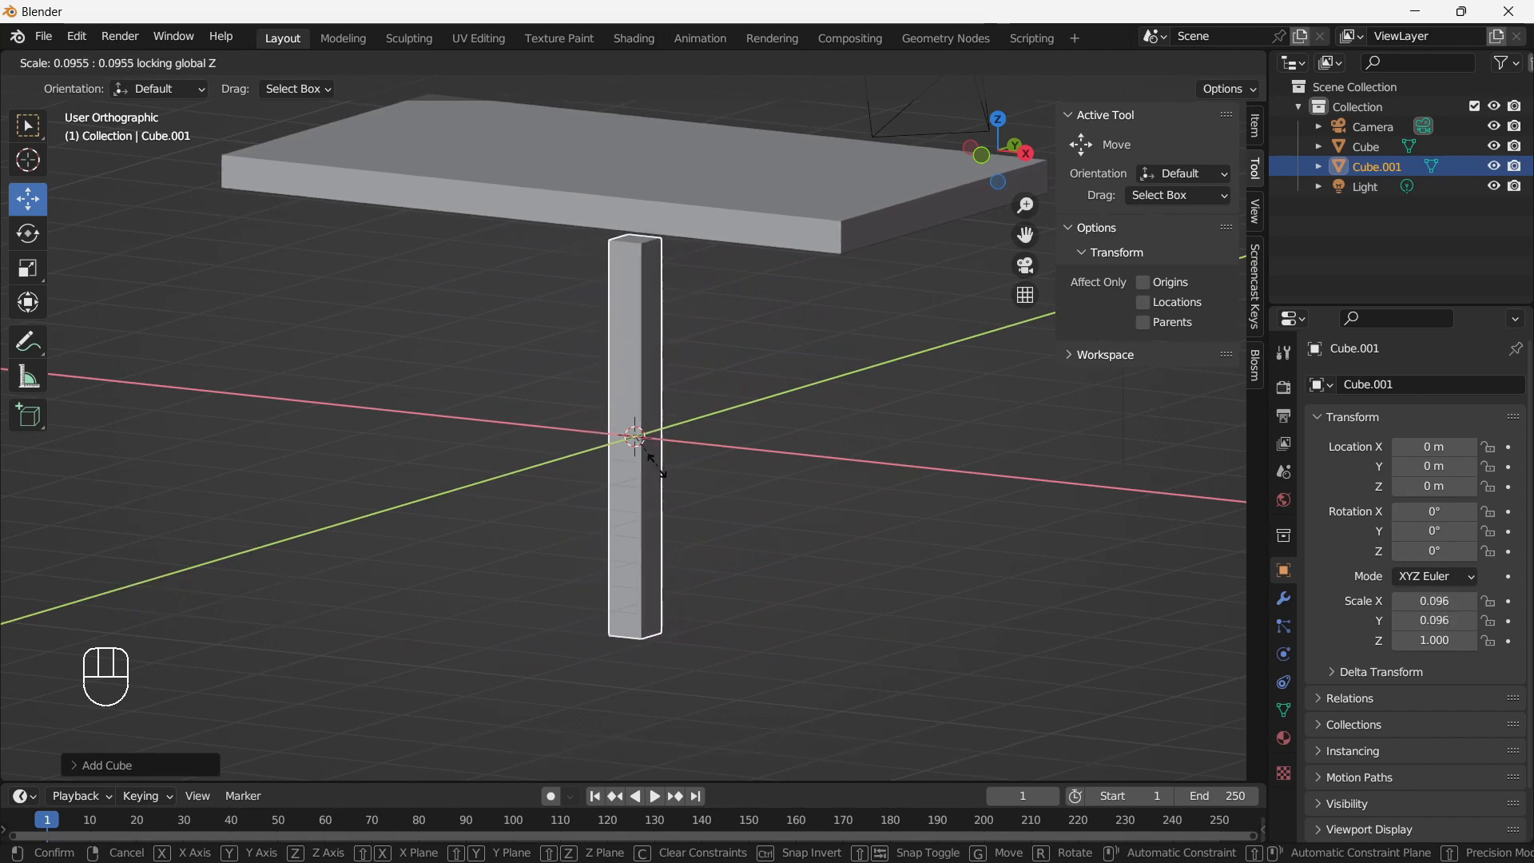
click(650, 464)
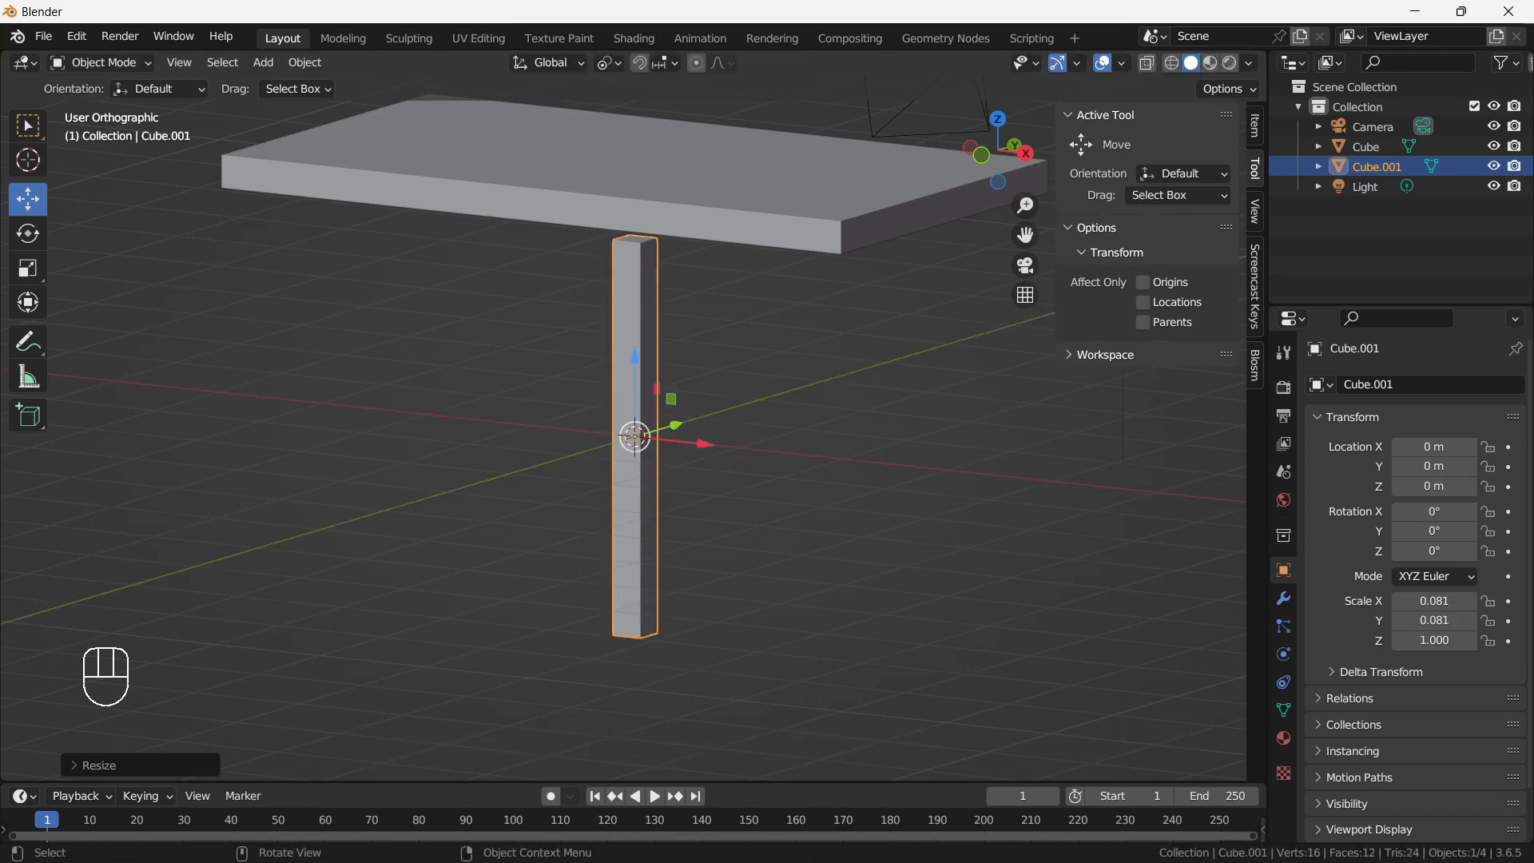
Step: In front view, move the leg under the tabletop's positive X end, to about X 2.83 m, Z 0.41 m
key(KP_1)
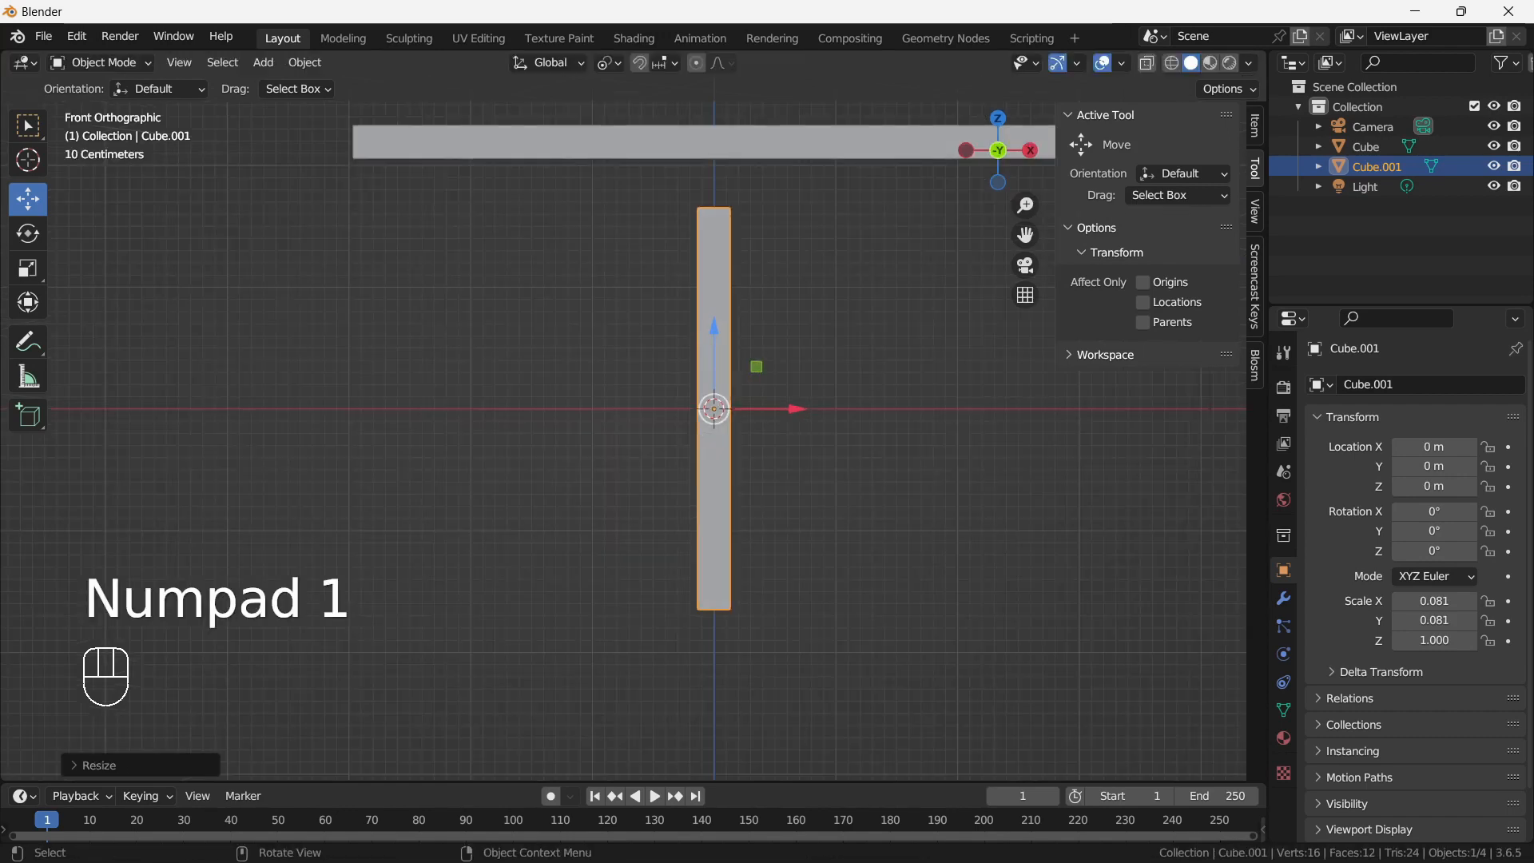
shift+middle_drag(719, 360, 564, 465)
key(g)
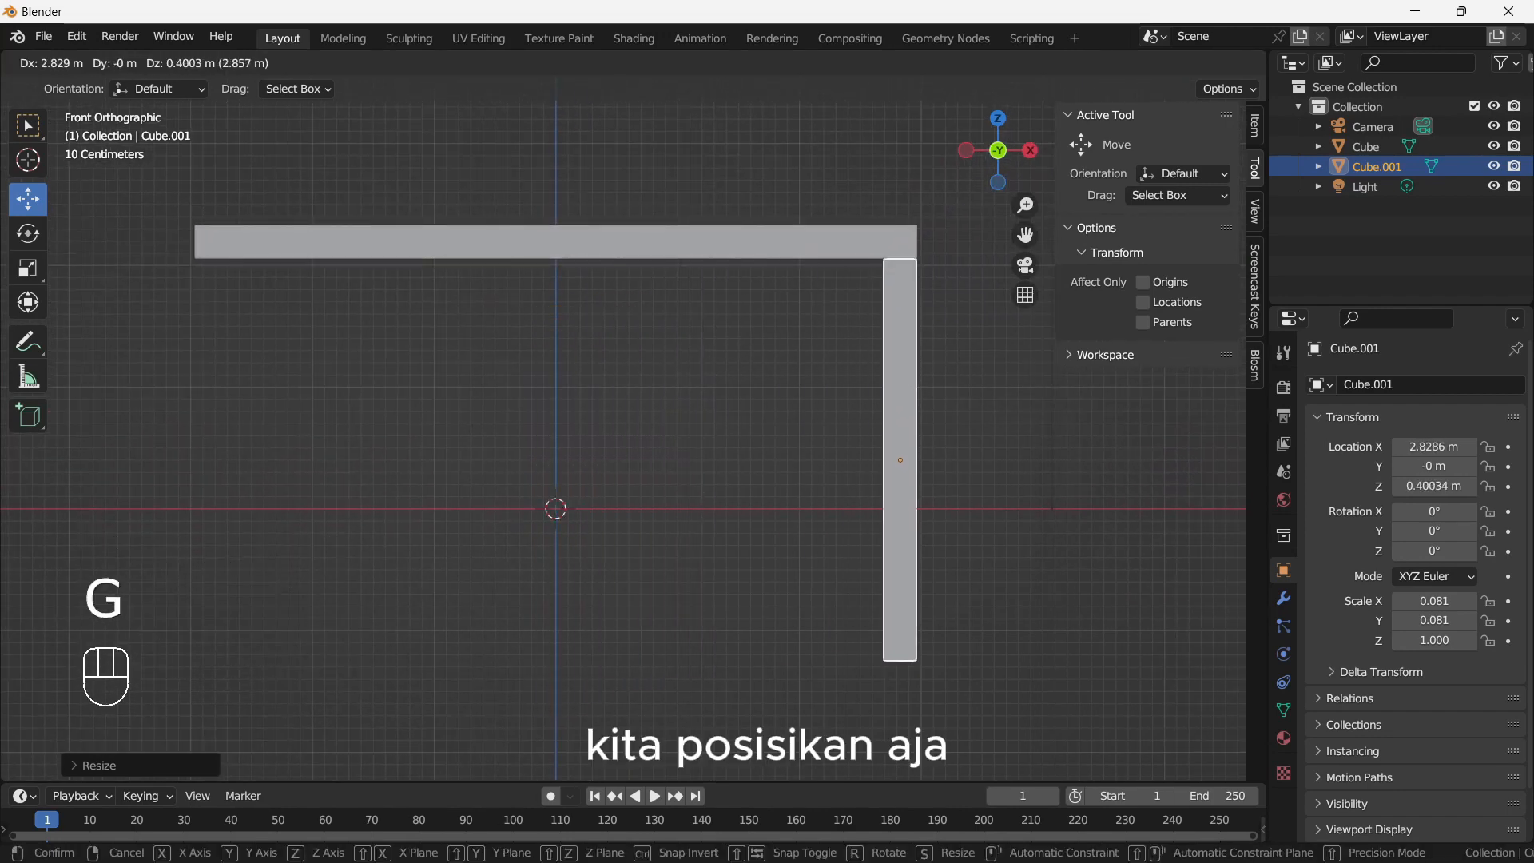
click(902, 458)
shift+middle_drag(902, 458, 649, 620)
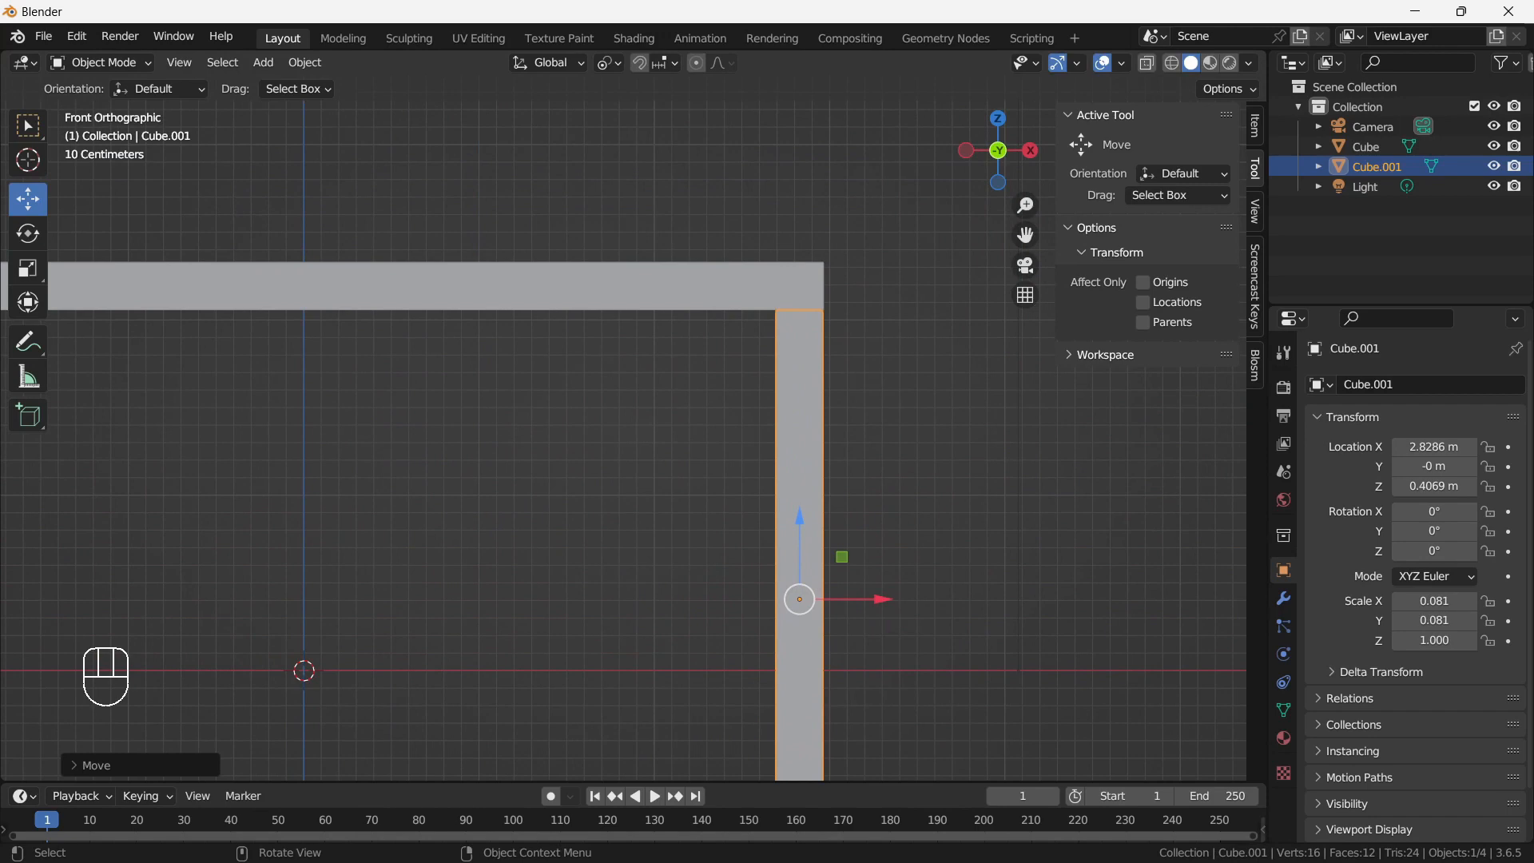
key(g)
key(Escape)
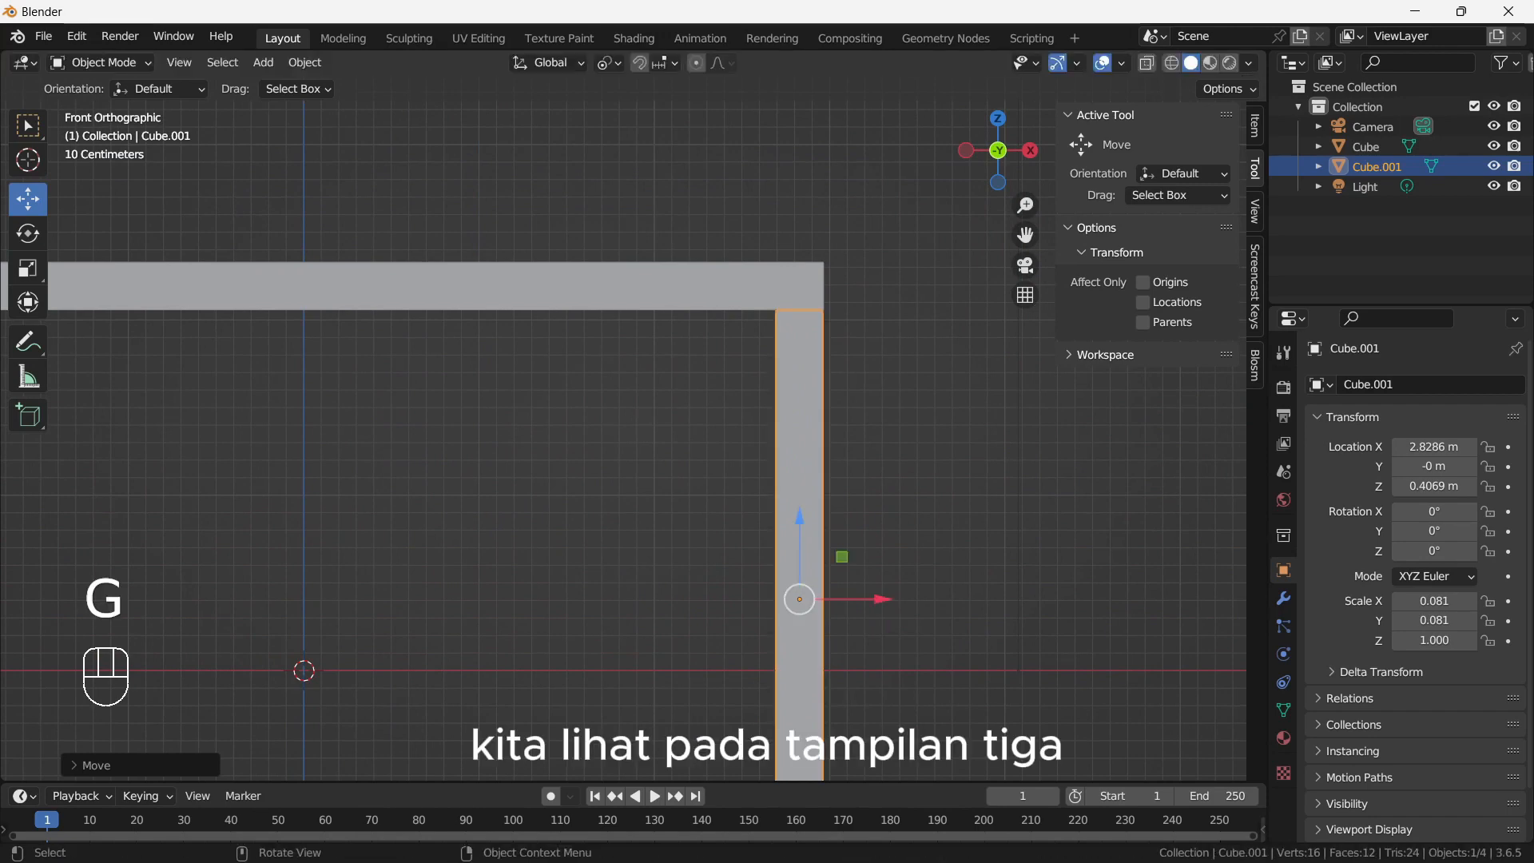
Step: In right side view, move the leg along Y to the tabletop's negative Y edge, at about -1.5 m
scroll(623, 439, down, 4)
key(KP_3)
shift+middle_drag(552, 447, 807, 455)
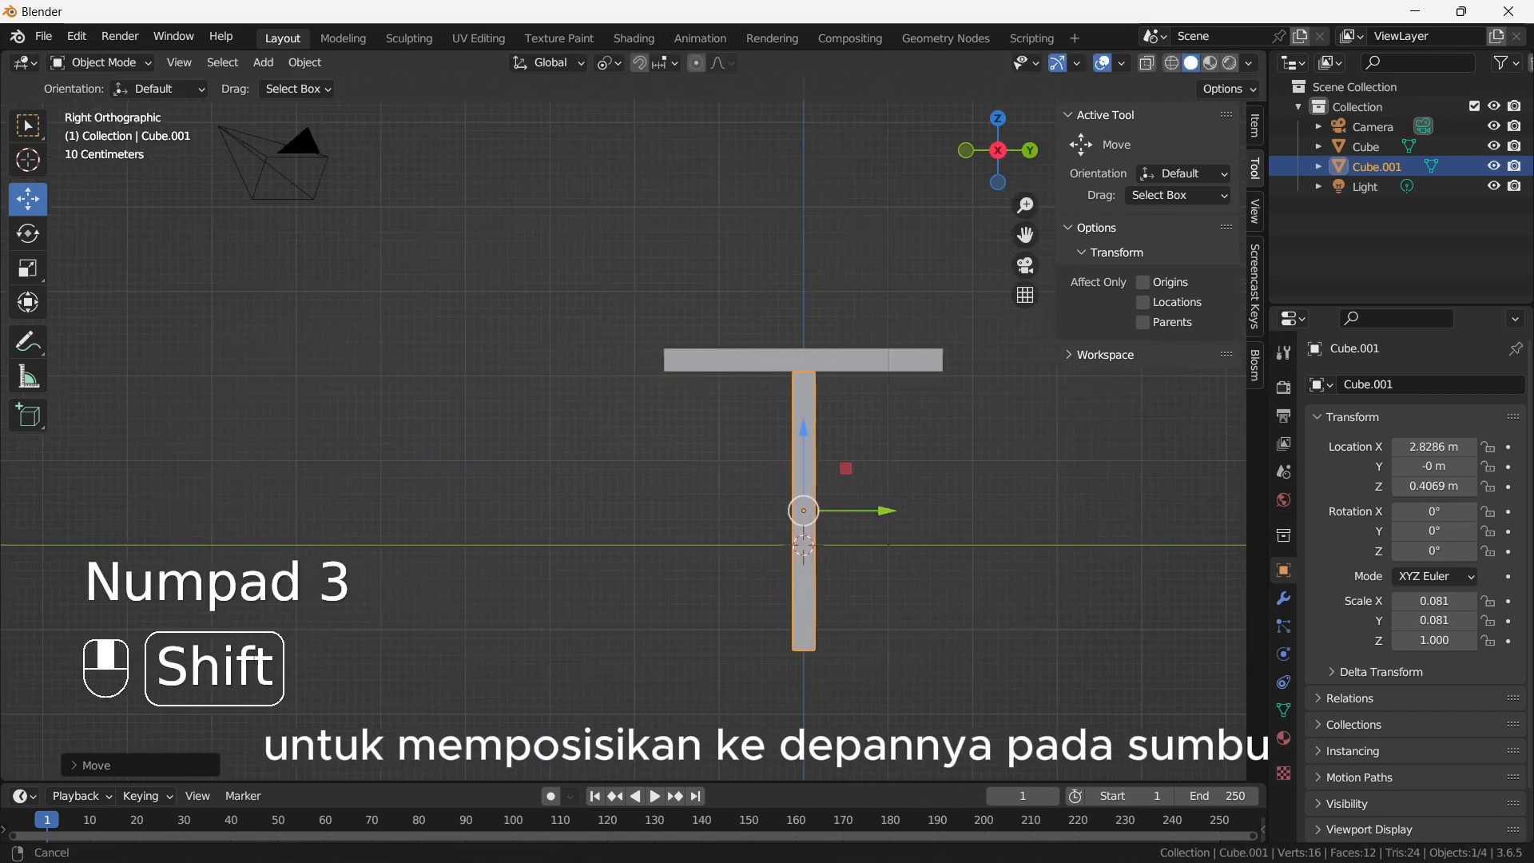
scroll(624, 439, up, 3)
drag(1013, 570, 792, 571)
shift+middle_drag(799, 480, 511, 399)
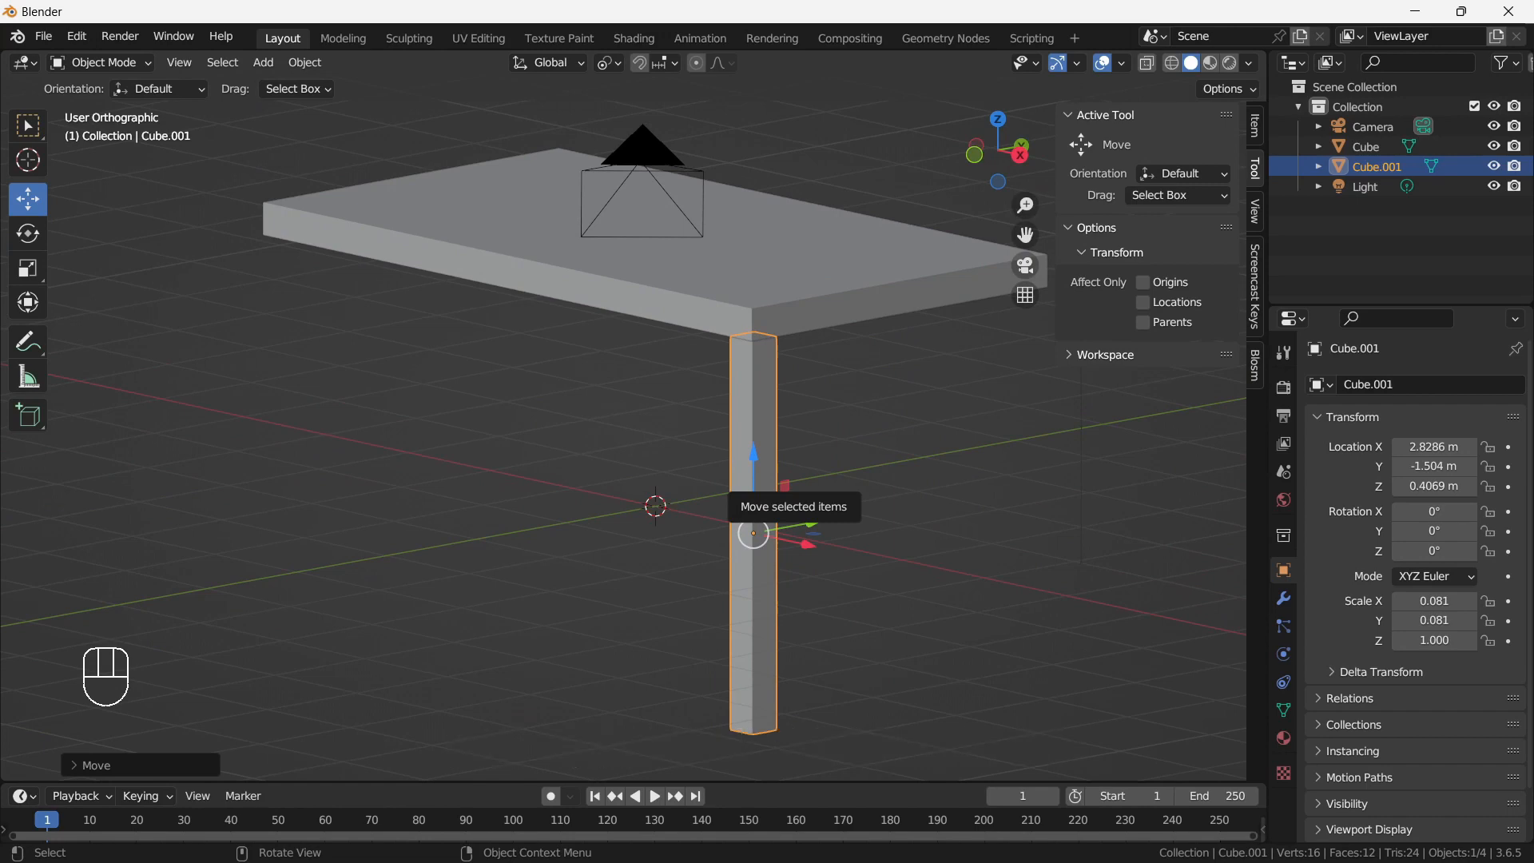
Step: In front view, duplicate the leg along X to the tabletop's opposite end, at about X -2.84 m
key(KP_3)
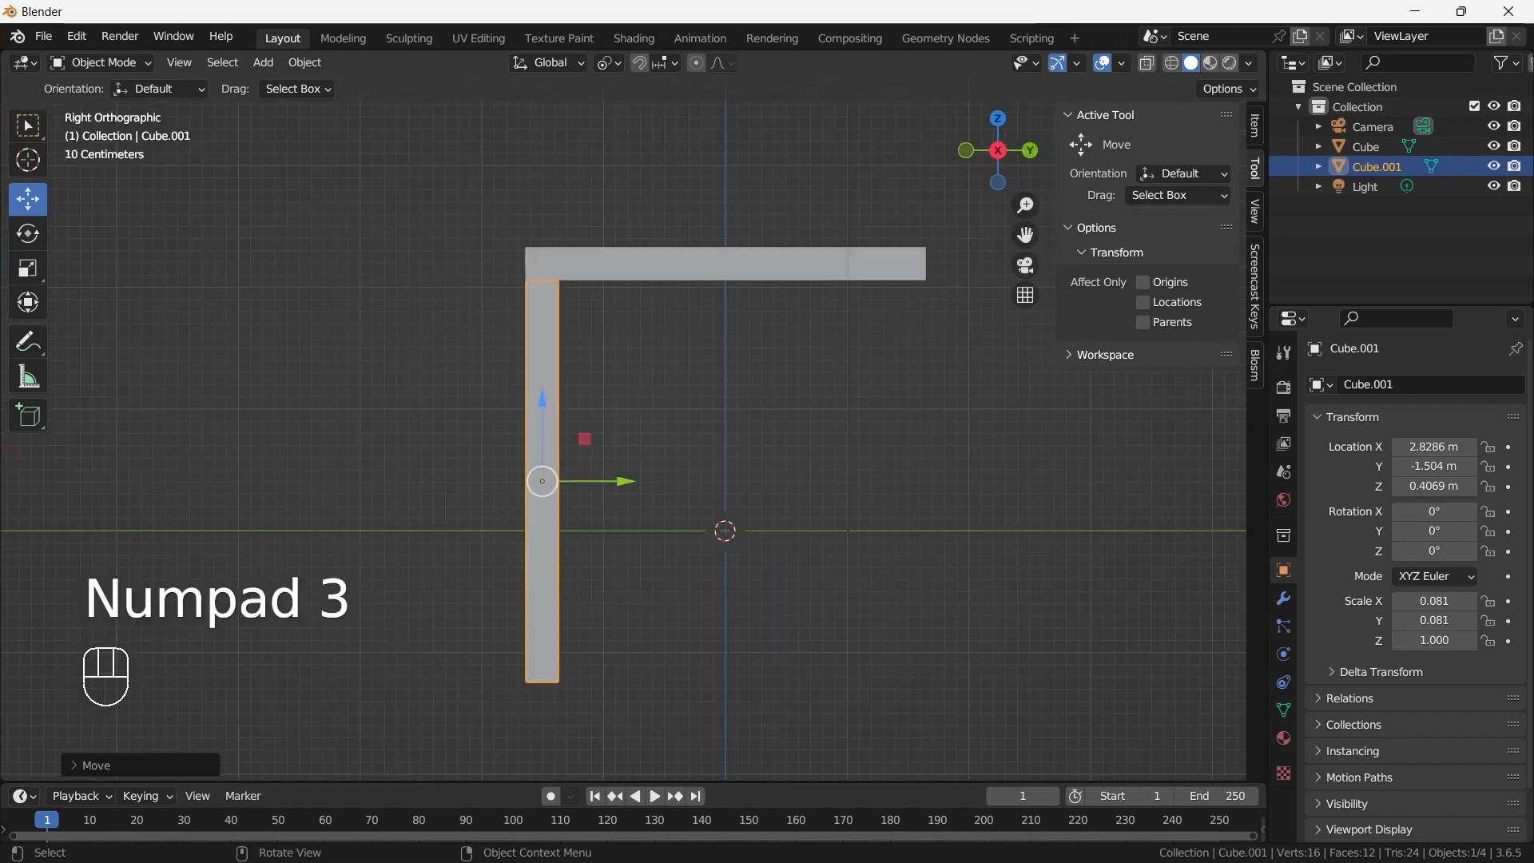
key(KP_1)
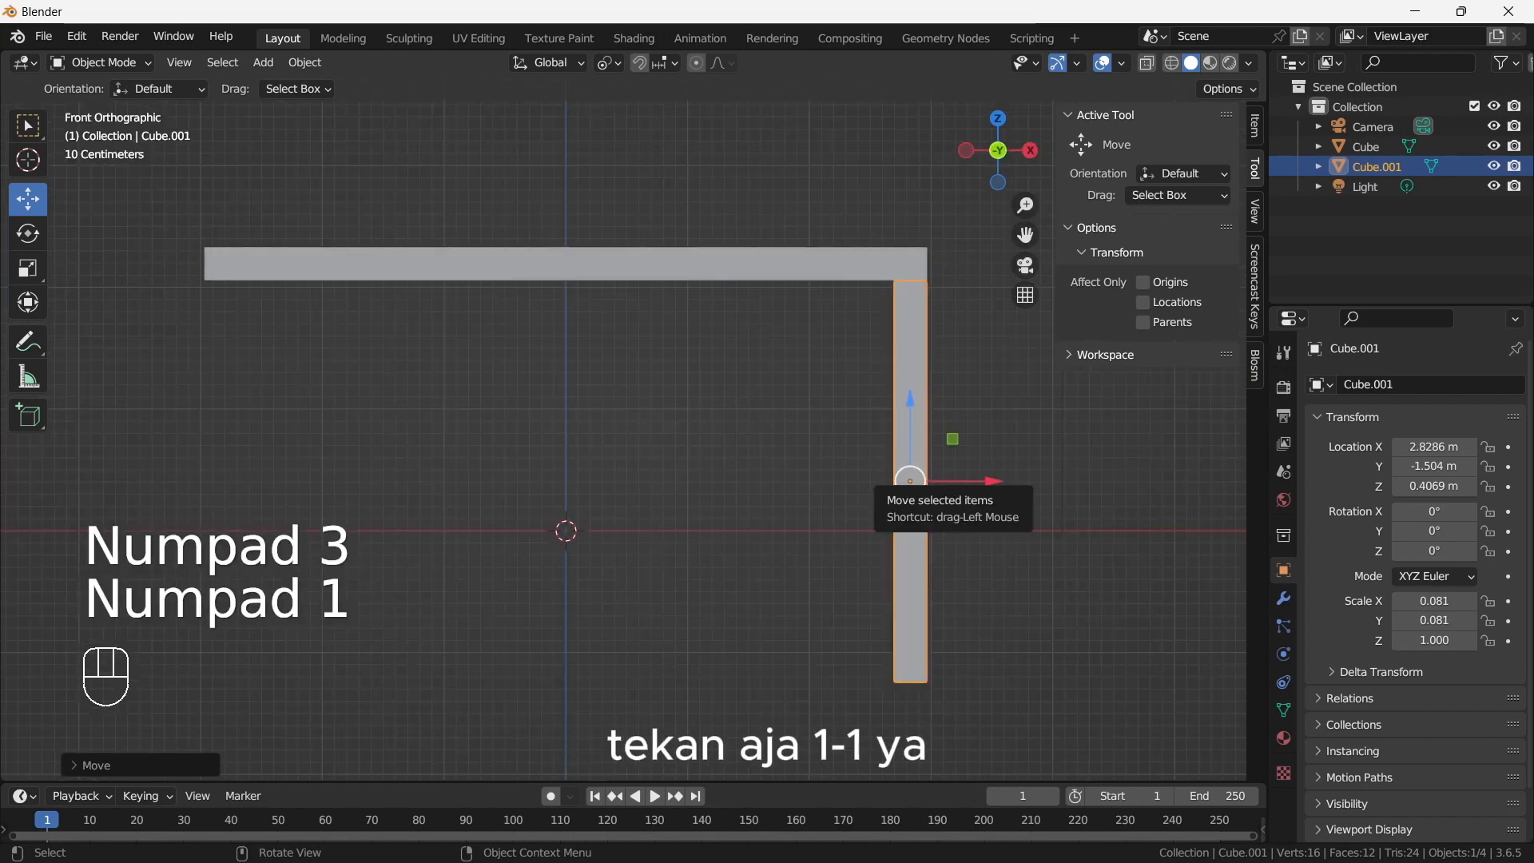
key(KP_1)
shift+middle_drag(607, 400, 687, 435)
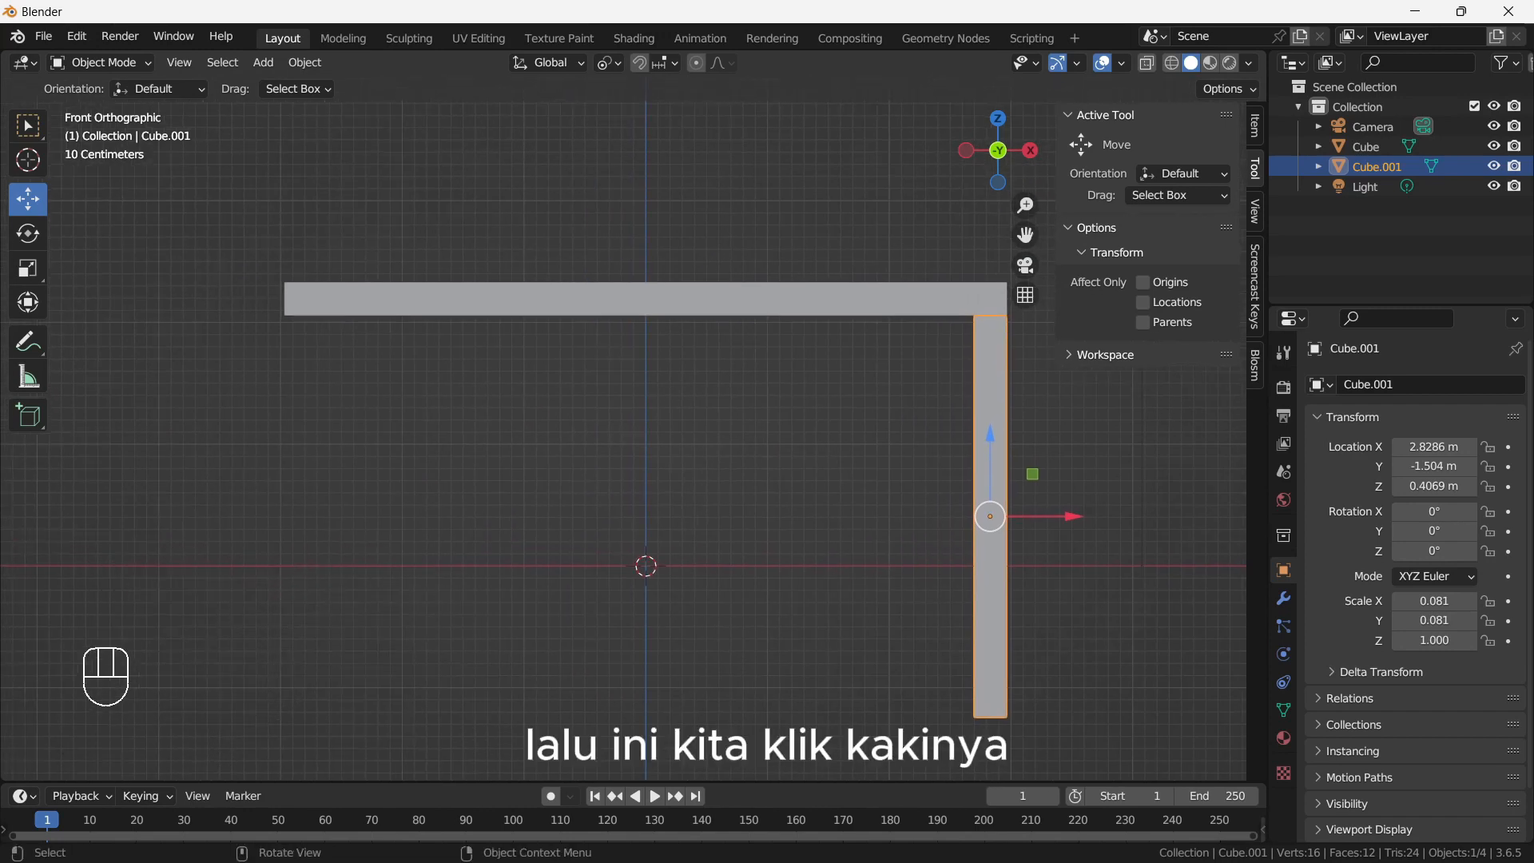
shift+middle_drag(639, 399, 658, 403)
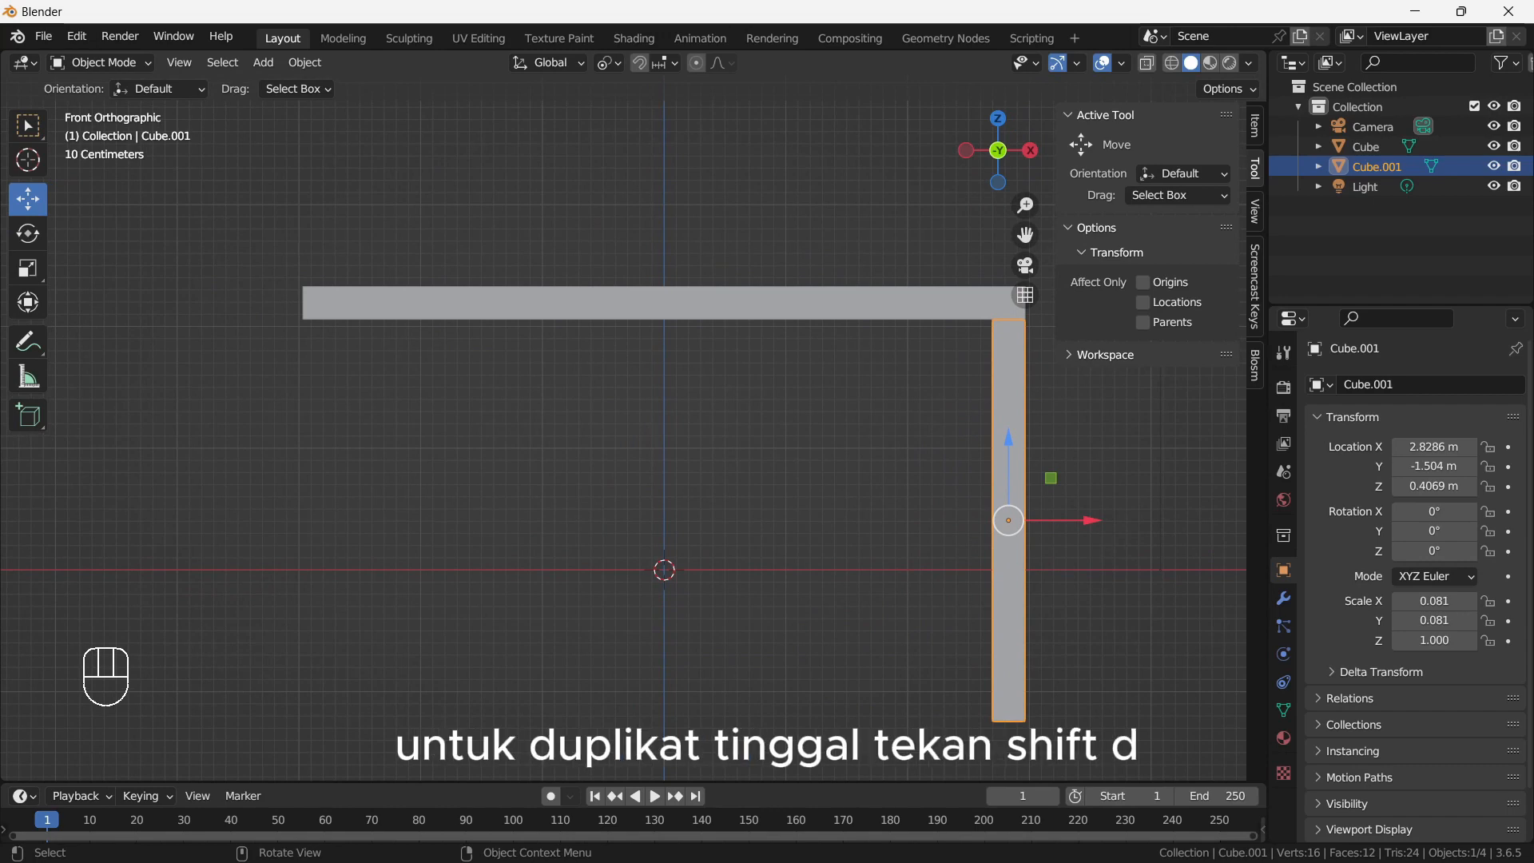
key(shift+d)
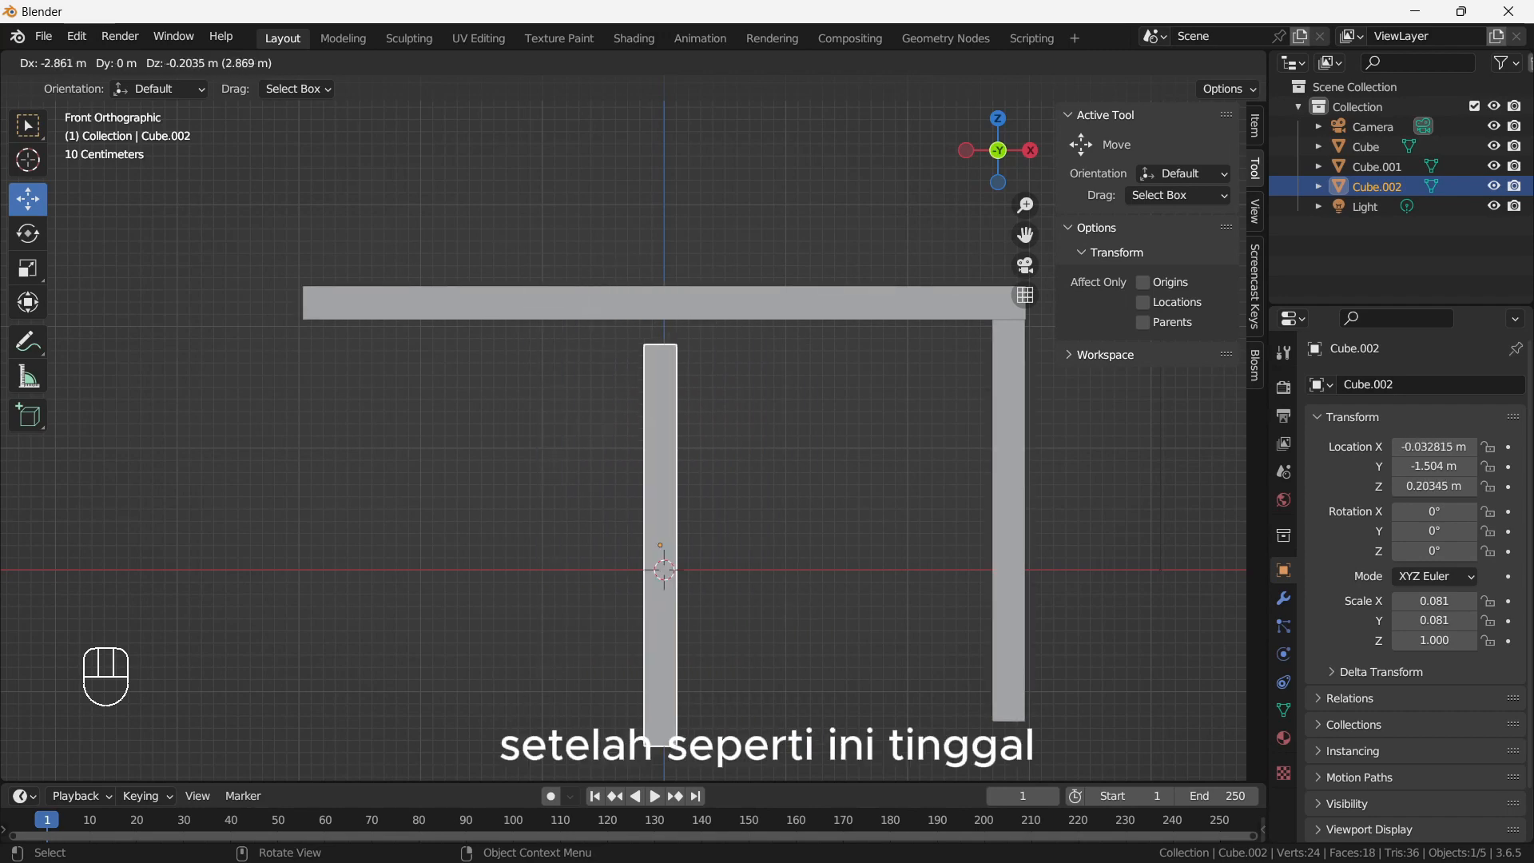
key(x)
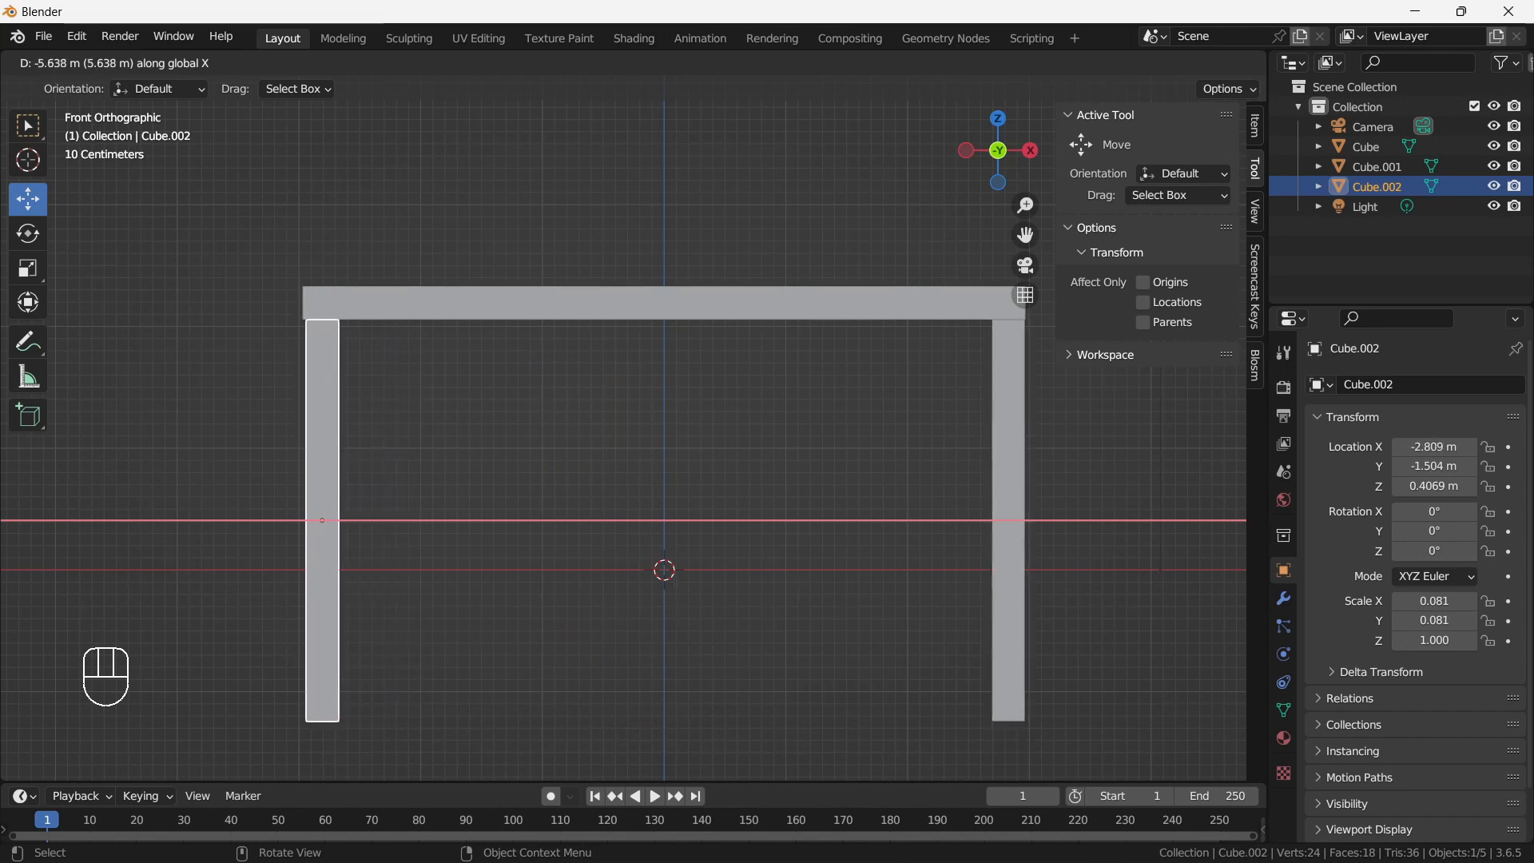
key(Return)
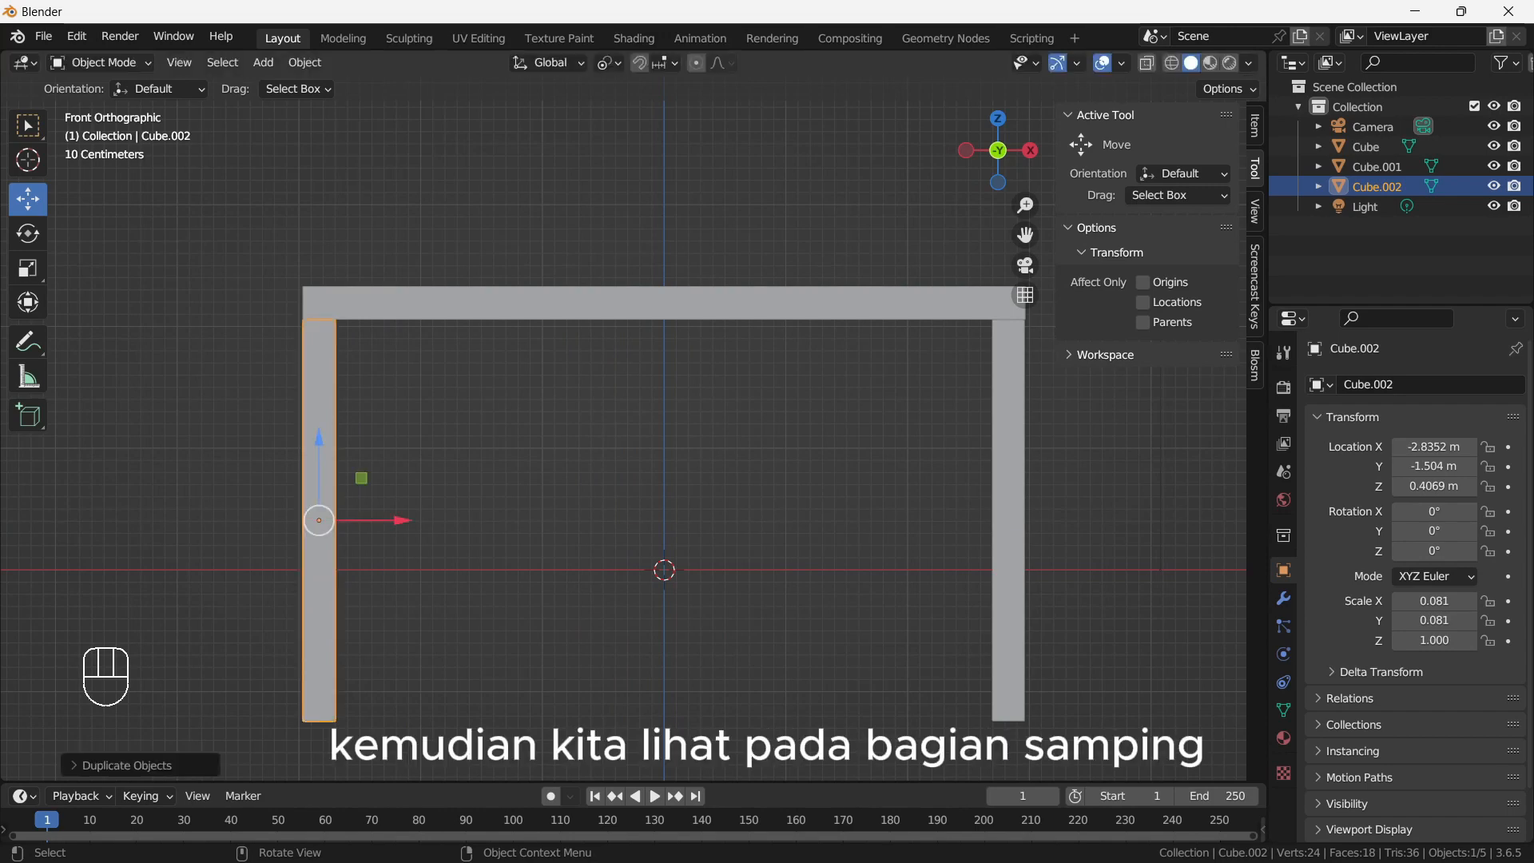
Step: Select both legs, duplicate them along Y to the tabletop's opposite edge at about Y 1.51 m, and deselect everything
middle_drag(664, 448, 585, 462)
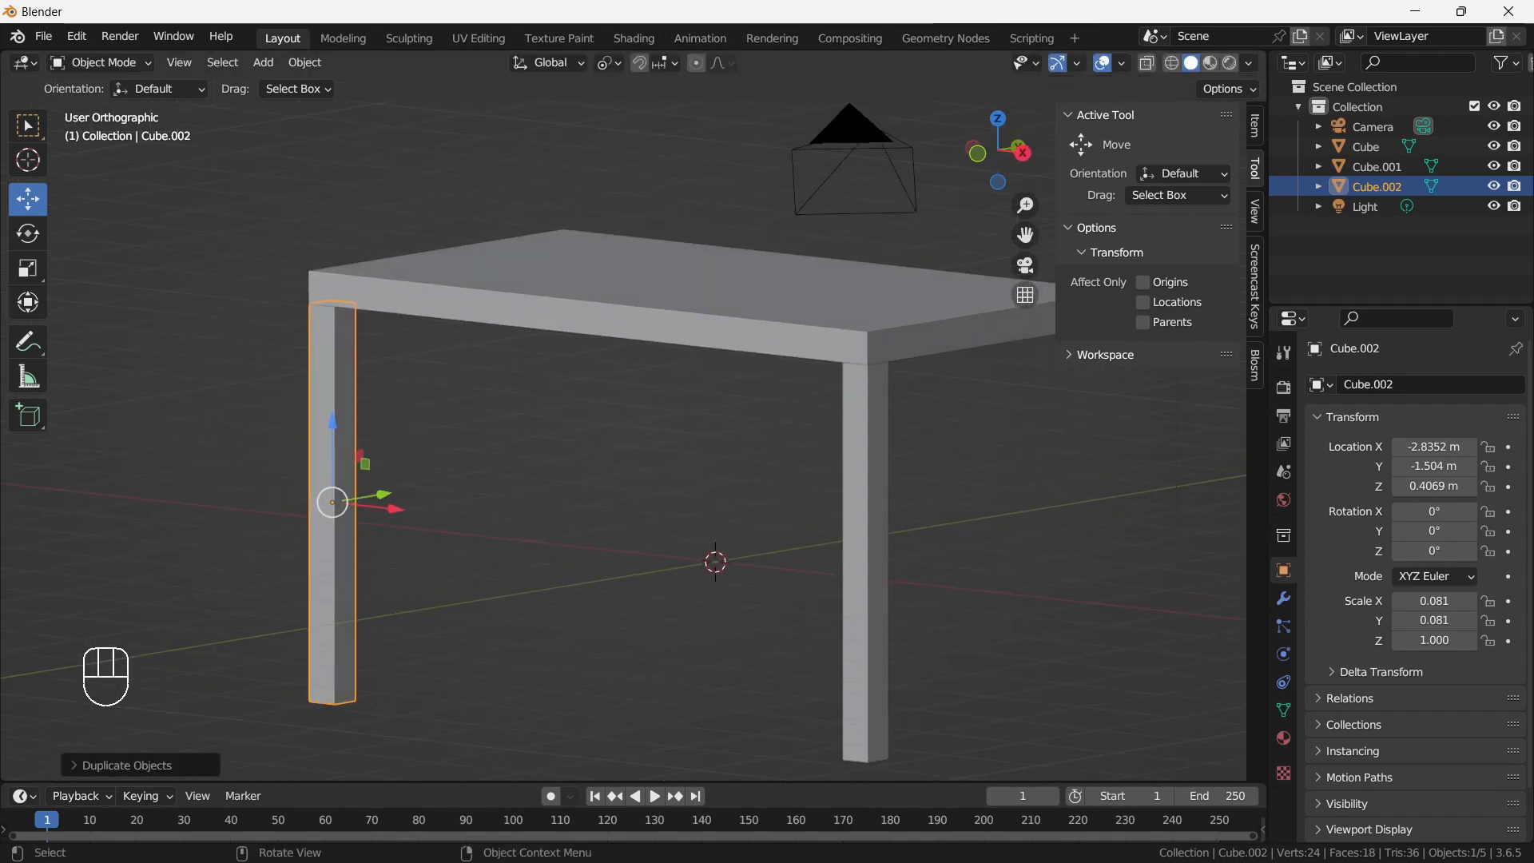
key(KP_3)
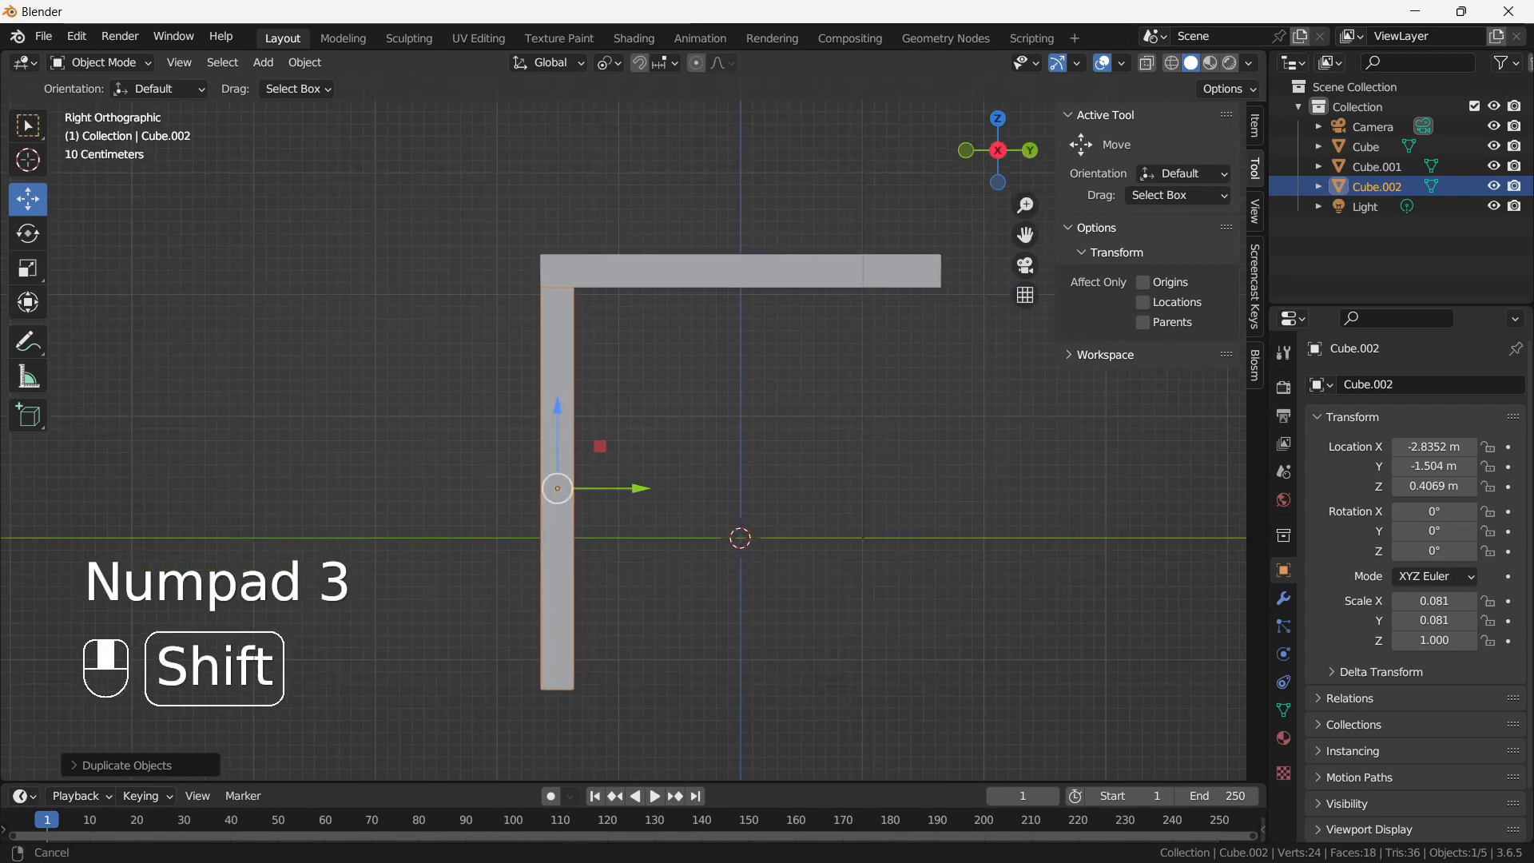
shift+middle_drag(639, 448, 596, 467)
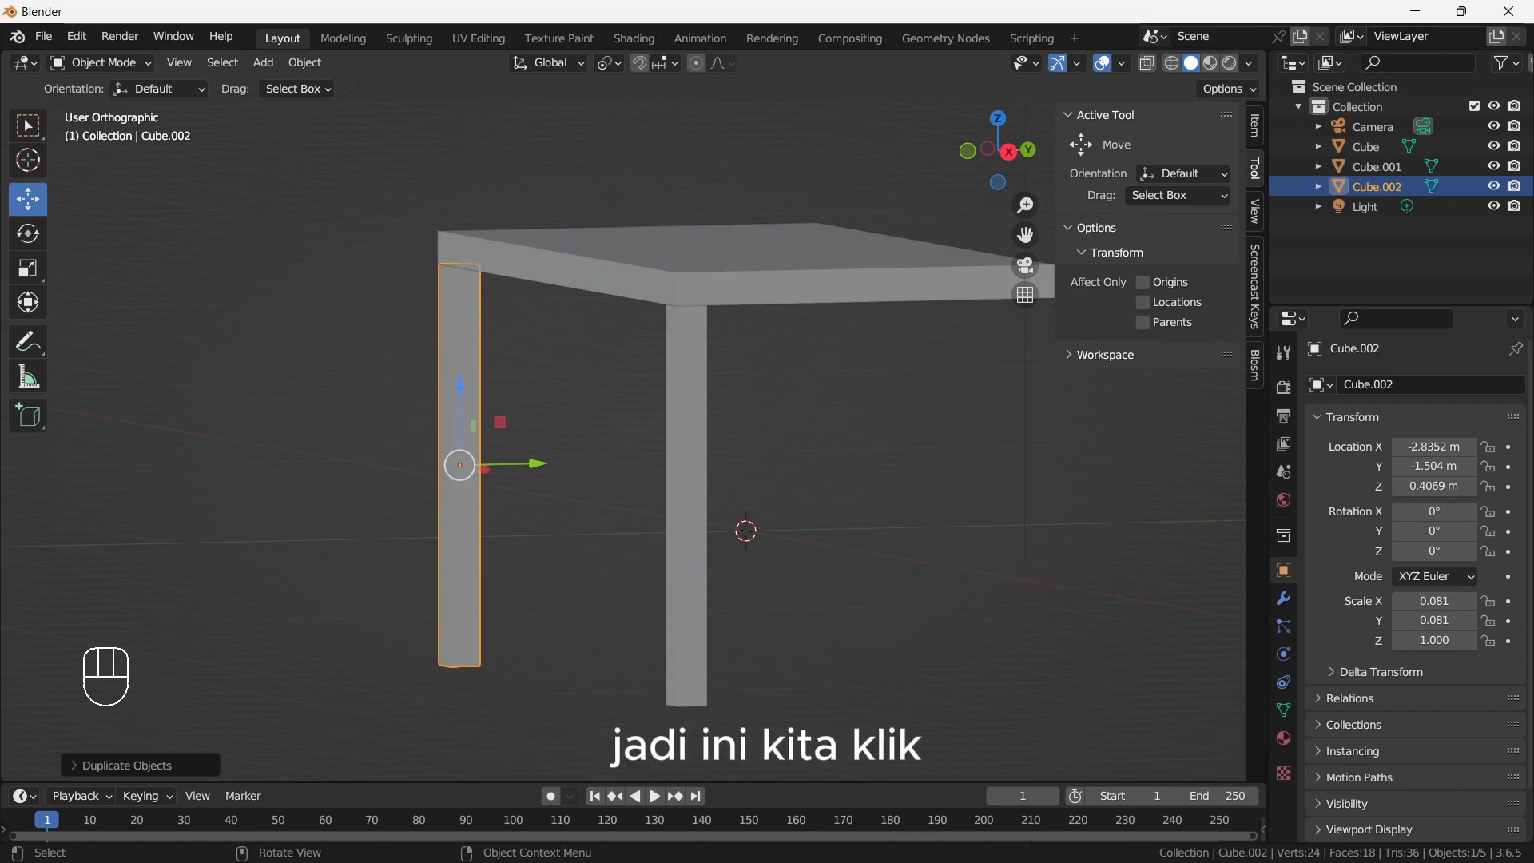
key(shift)
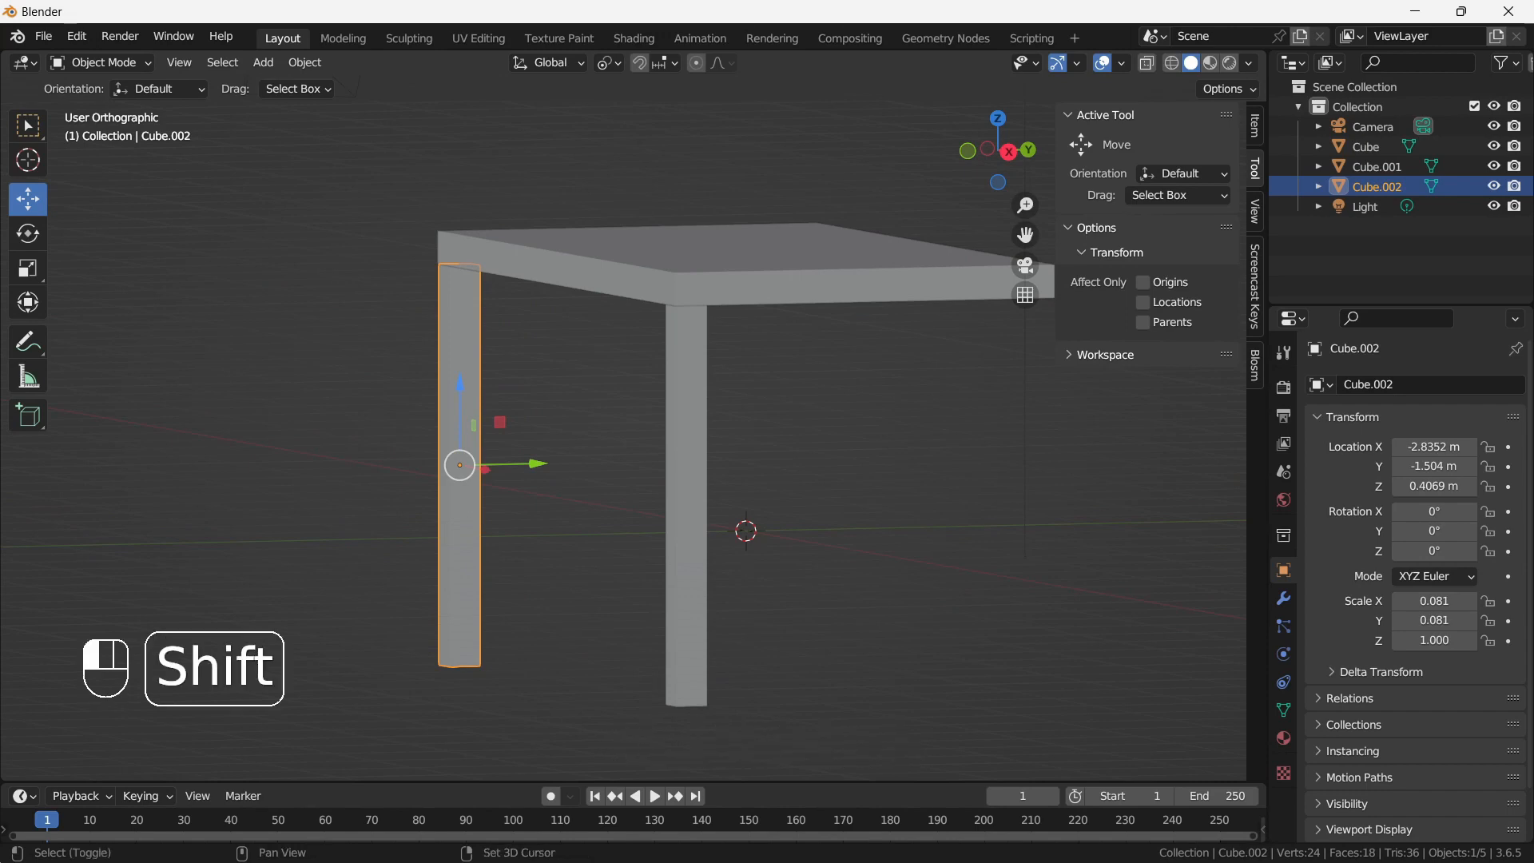
shift+click(686, 575)
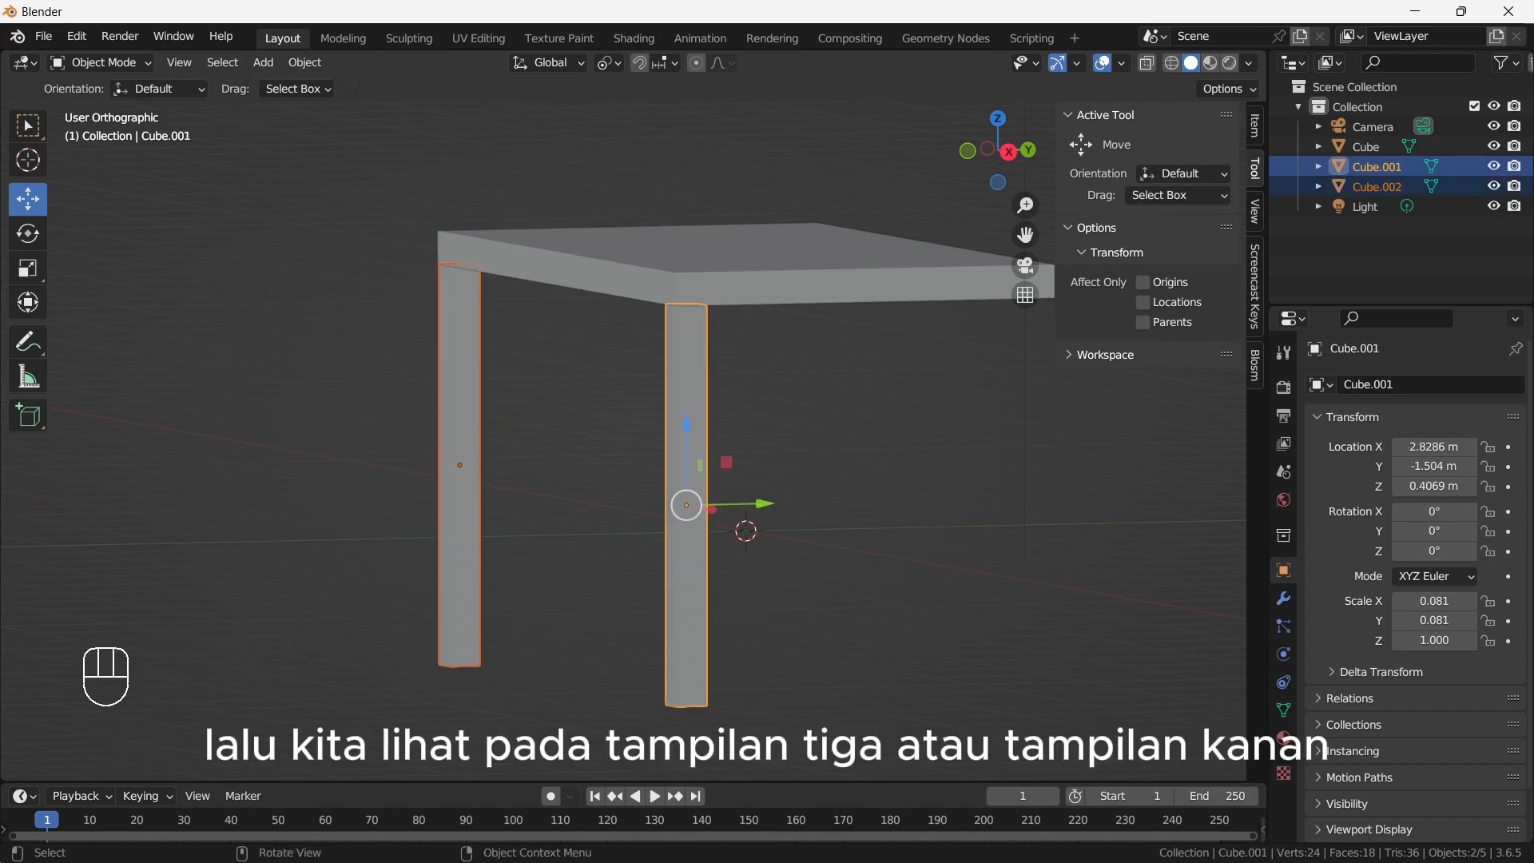
key(KP_3)
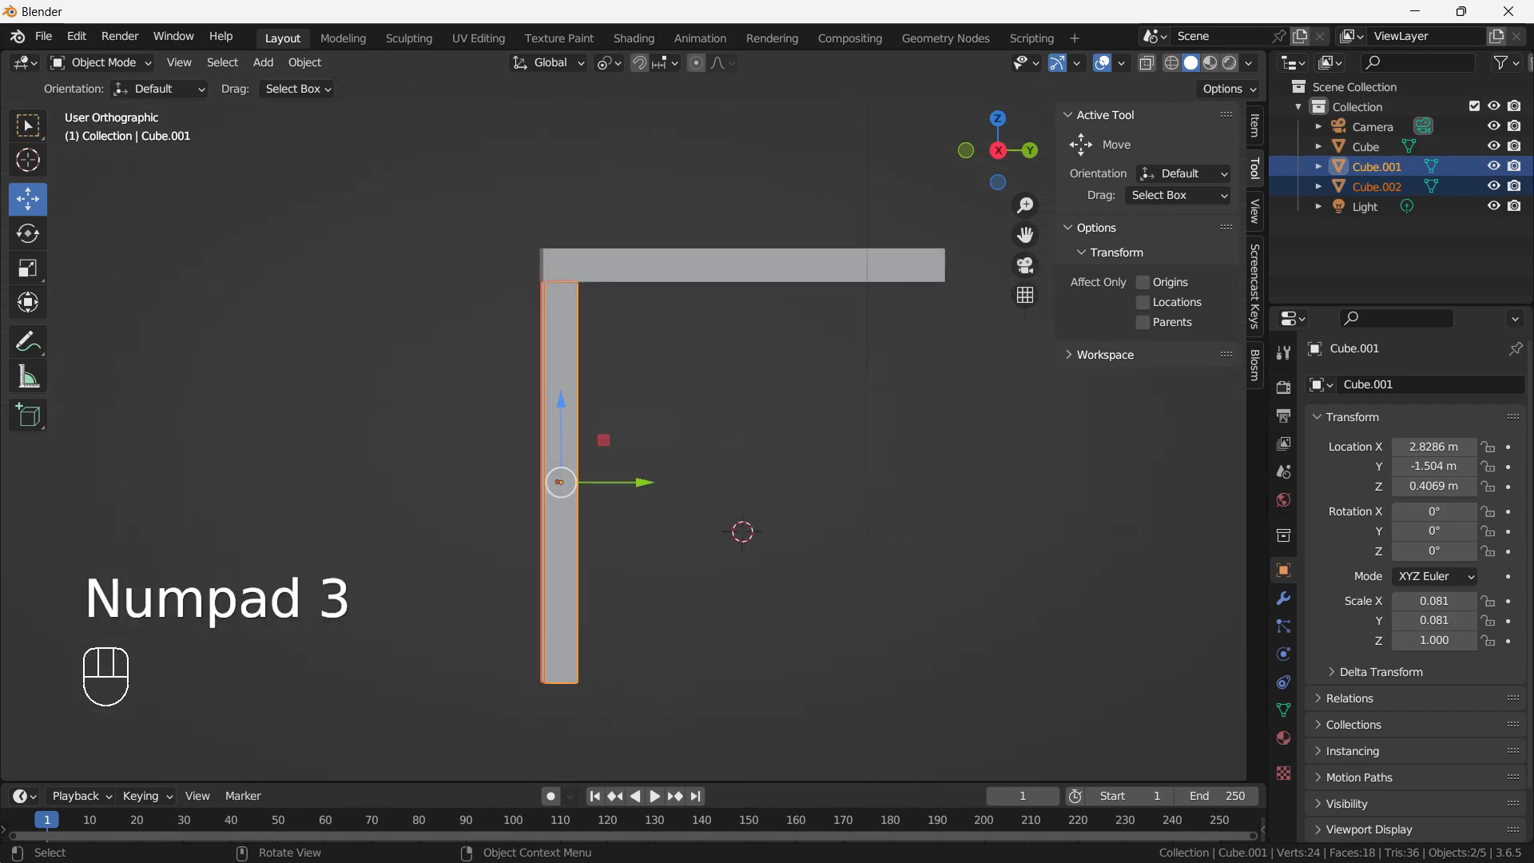
shift+middle_drag(639, 480, 605, 476)
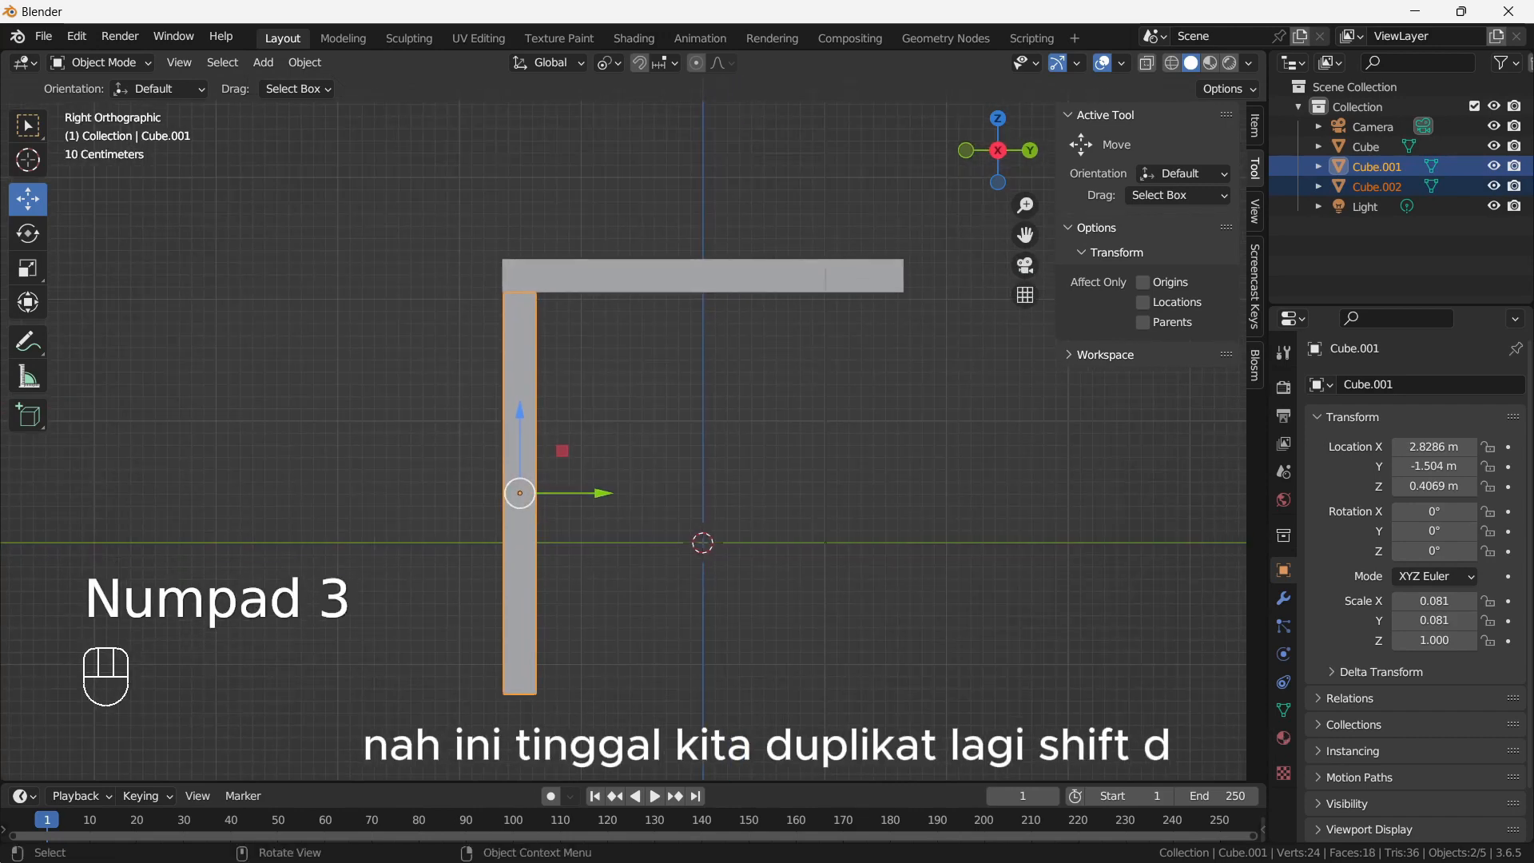
key(shift+d)
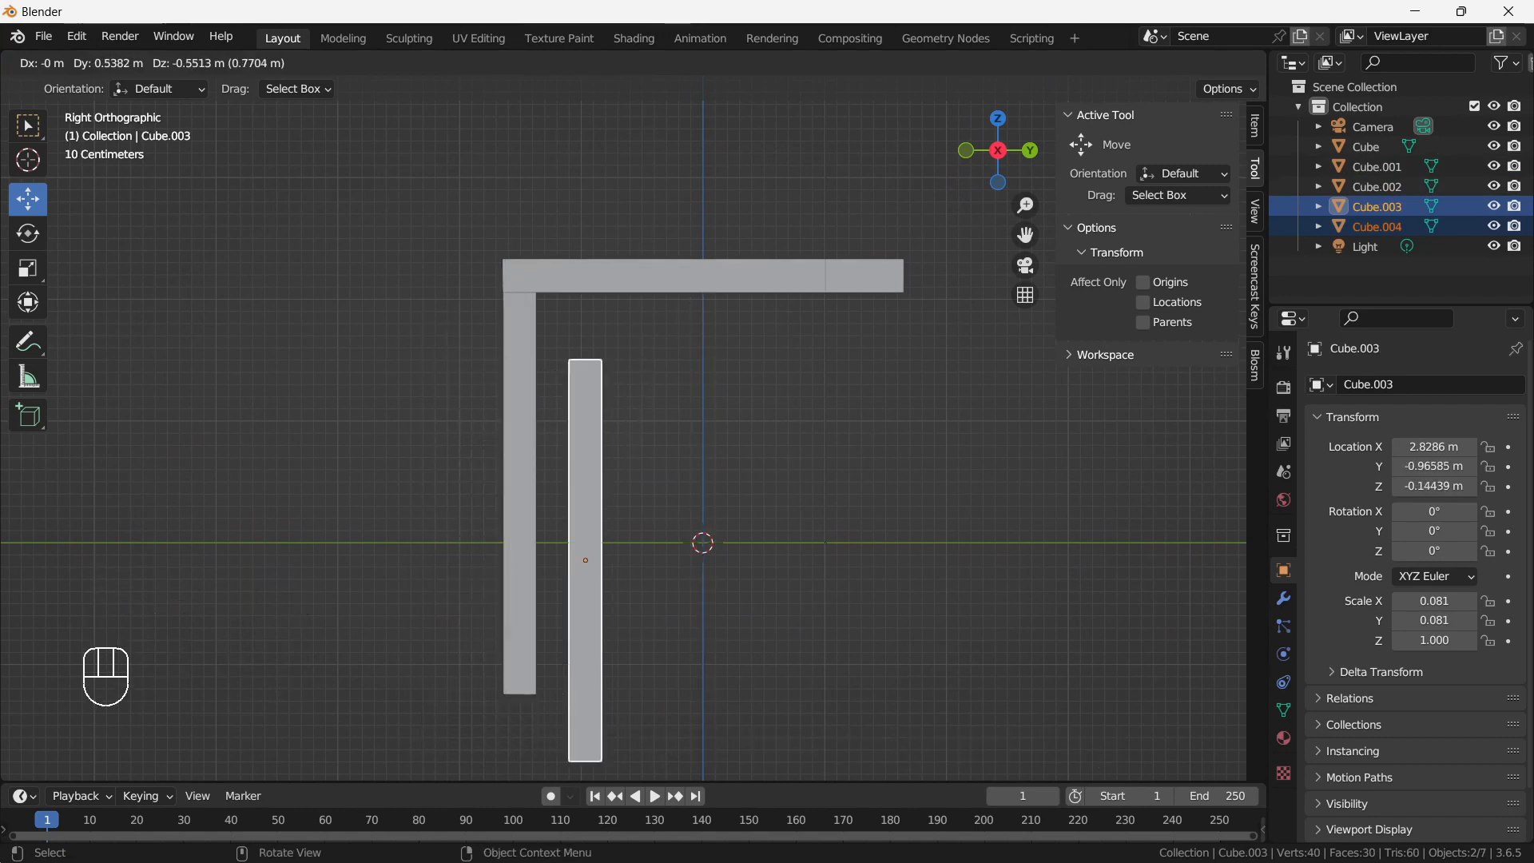
key(y)
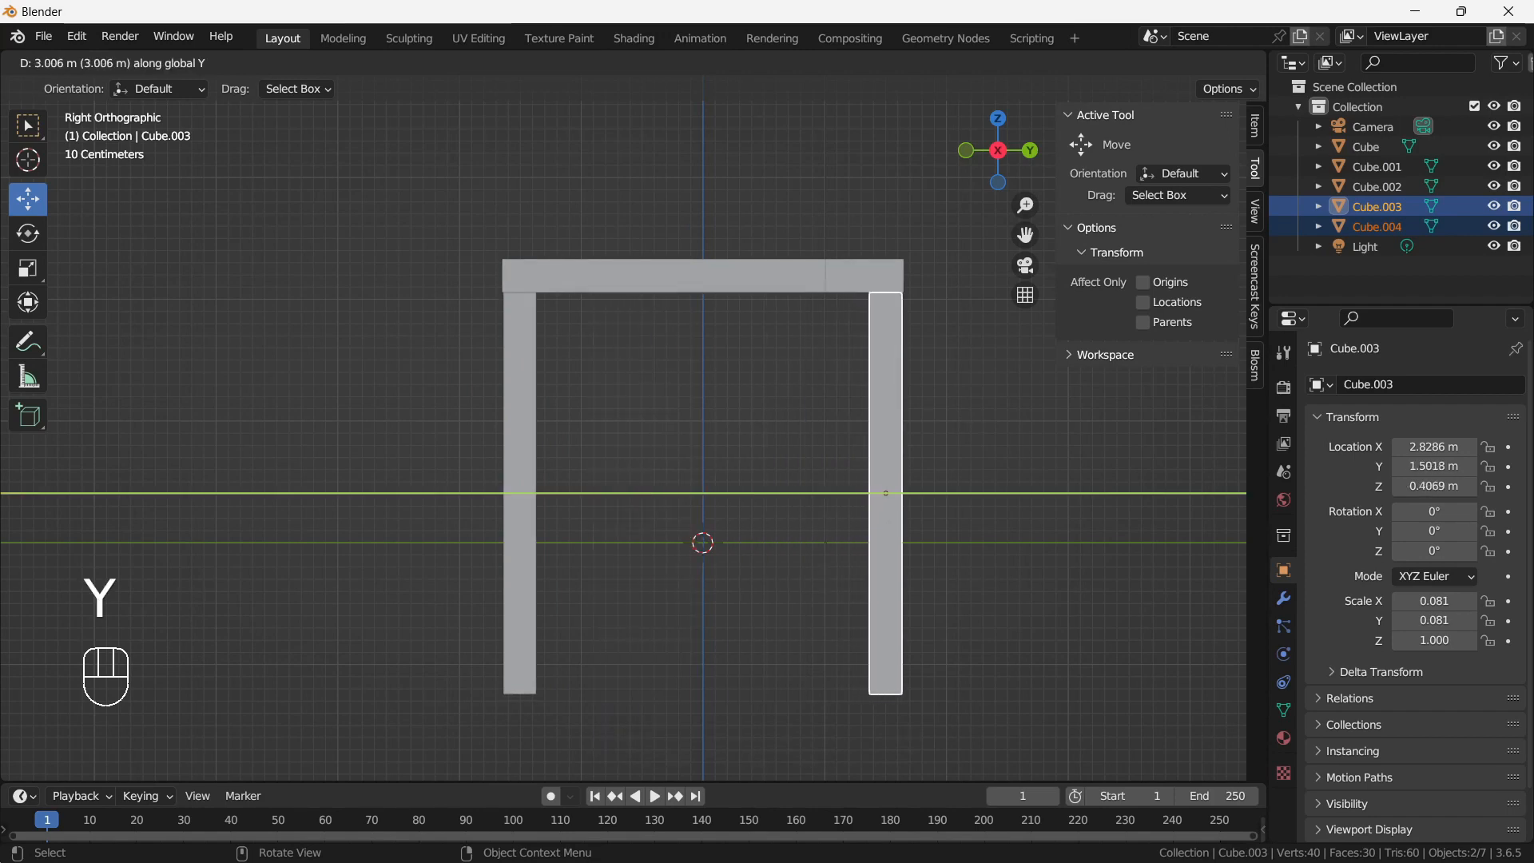
click(886, 493)
middle_drag(885, 493, 758, 447)
key(alt+a)
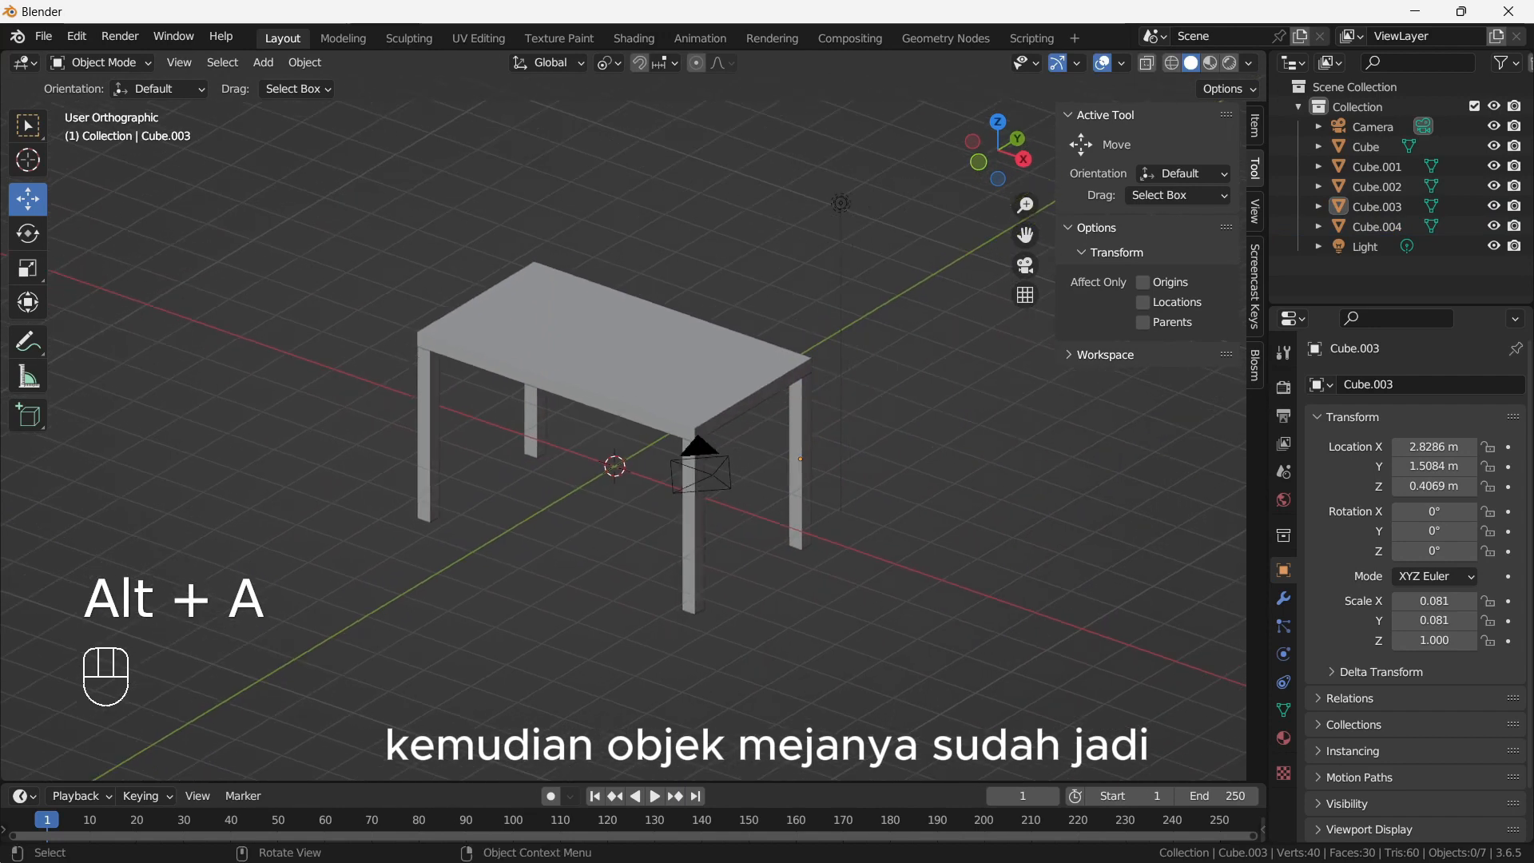